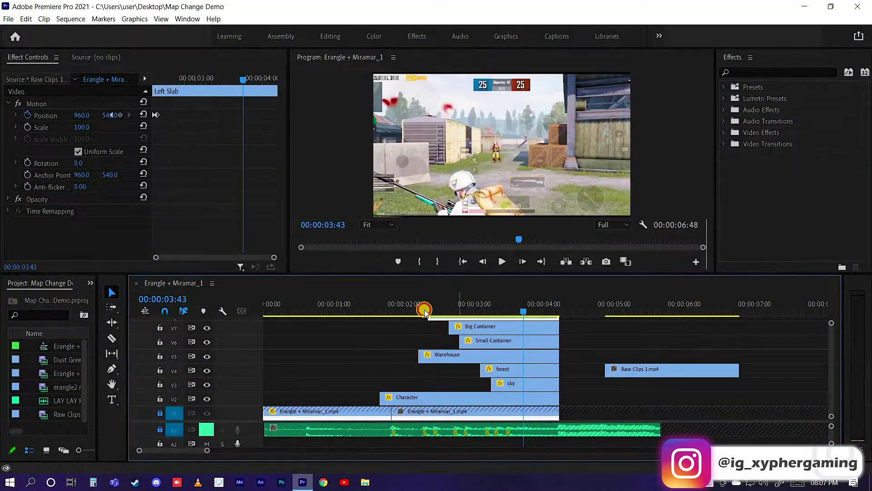
# - Review the existing Erangel-to-Miramar transition and leave the playhead at 00:00:01:12
pyautogui.moveTo(424, 311); pyautogui.dragTo(273, 312)
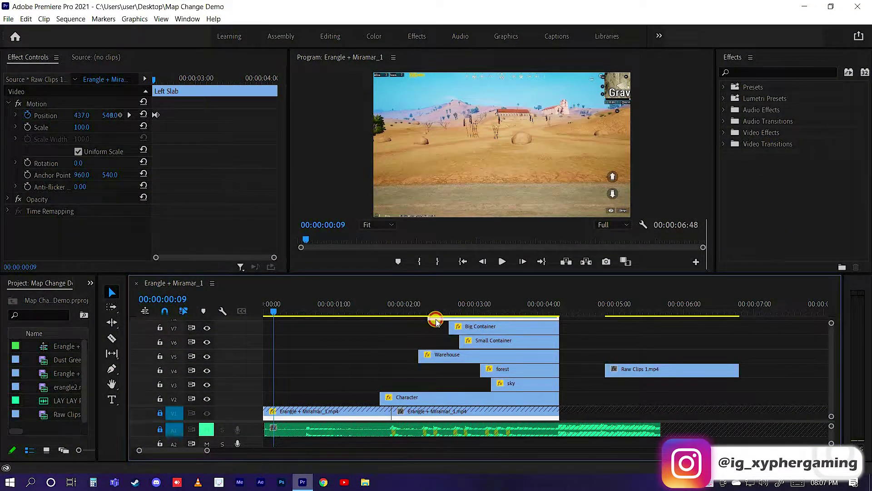
pyautogui.moveTo(436, 321); pyautogui.dragTo(493, 313)
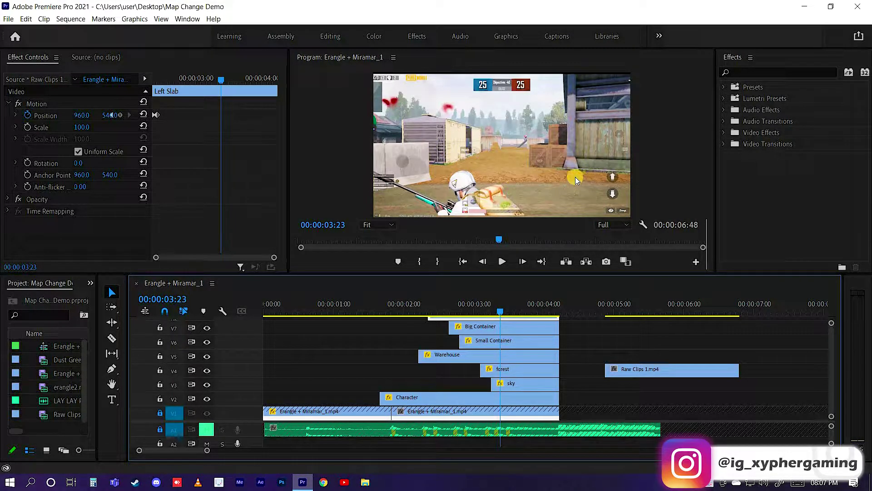
pyautogui.moveTo(464, 309); pyautogui.dragTo(352, 309)
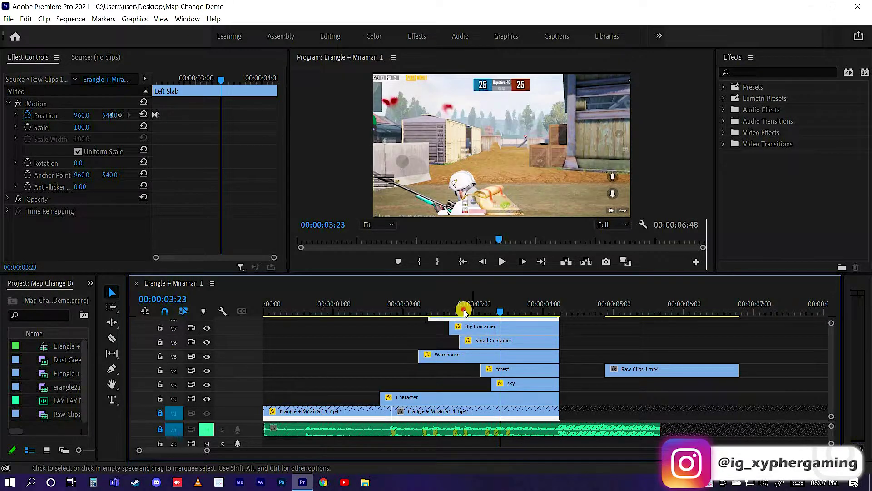
pyautogui.moveTo(486, 307); pyautogui.dragTo(514, 309)
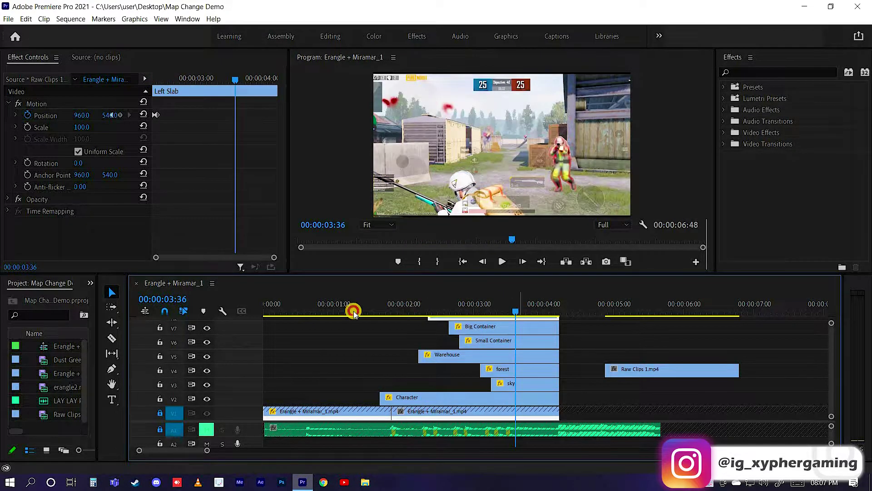
pyautogui.click(301, 316)
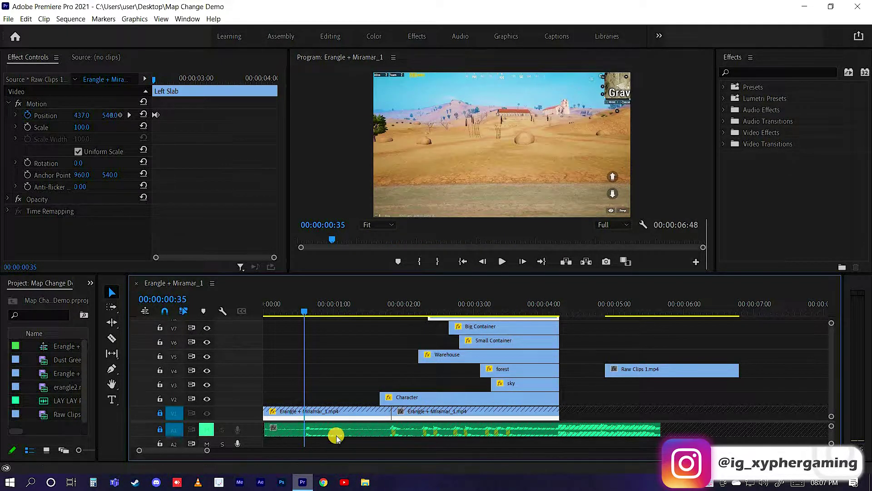
pyautogui.click(354, 344)
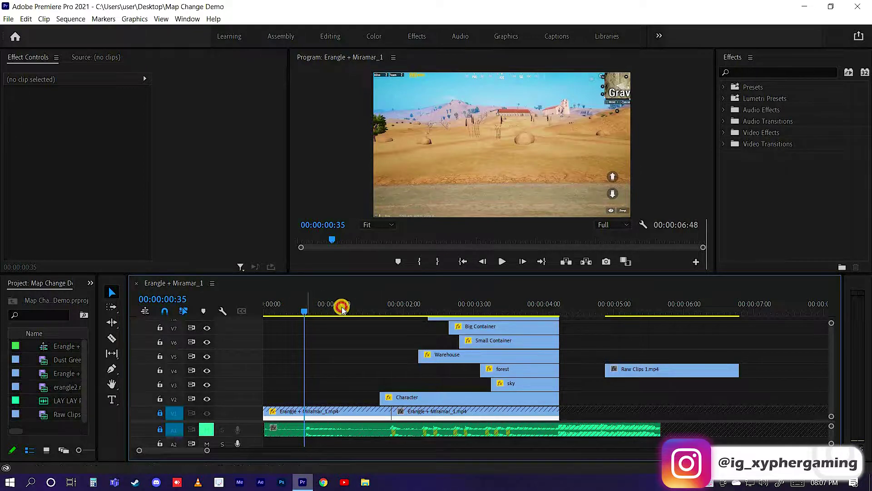
pyautogui.moveTo(342, 308)
pyautogui.mouseDown()
pyautogui.moveTo(251, 307)
pyautogui.moveTo(335, 312)
pyautogui.moveTo(350, 278)
pyautogui.mouseUp()
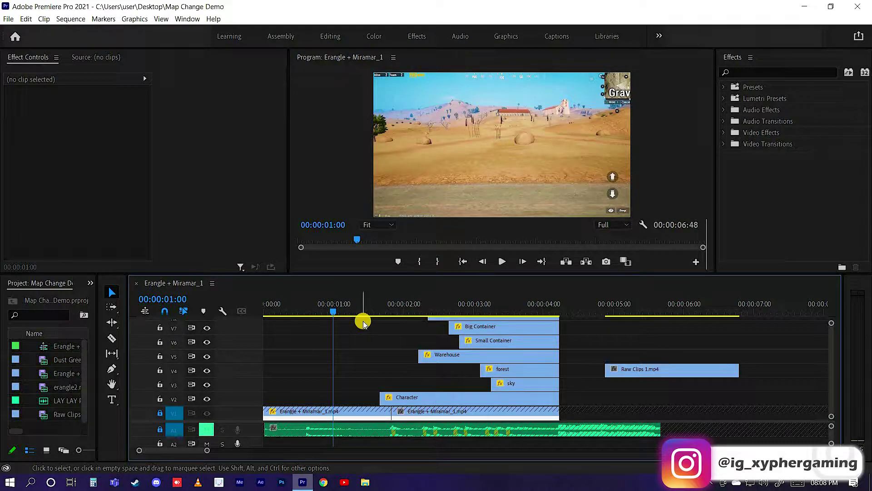
pyautogui.click(347, 313)
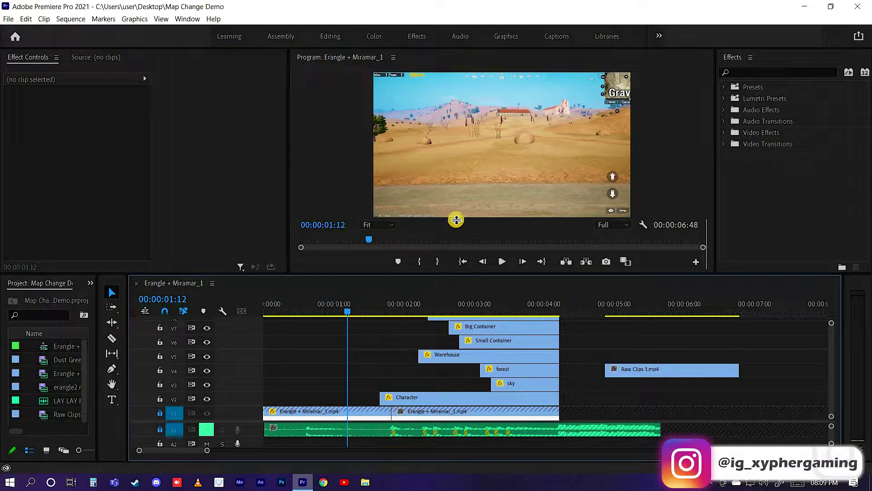
# - Delete all the masked layer clips on tracks V2–V12
pyautogui.moveTo(456, 220); pyautogui.dragTo(456, 124)
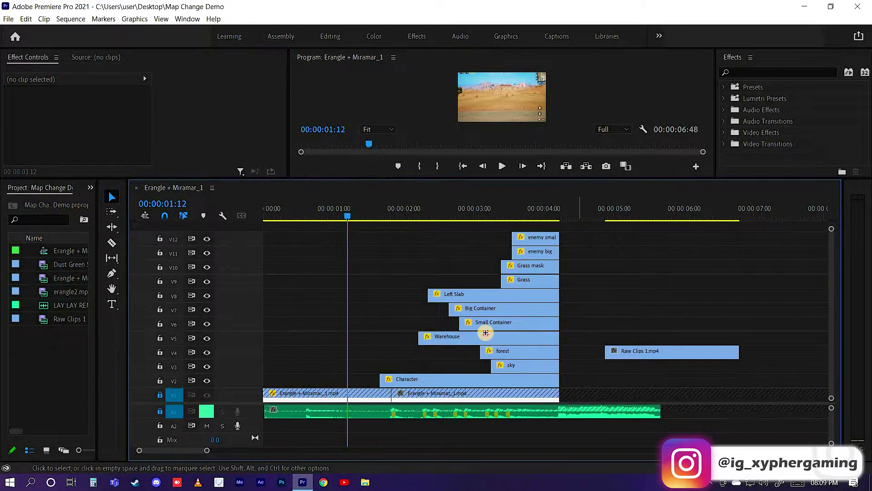
pyautogui.moveTo(581, 230); pyautogui.dragTo(379, 390)
pyautogui.press('Delete')
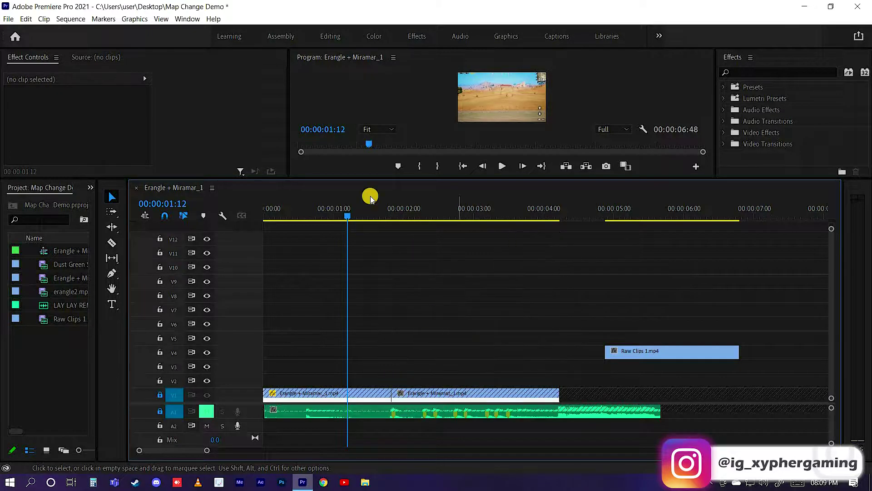
pyautogui.moveTo(389, 177); pyautogui.dragTo(391, 308)
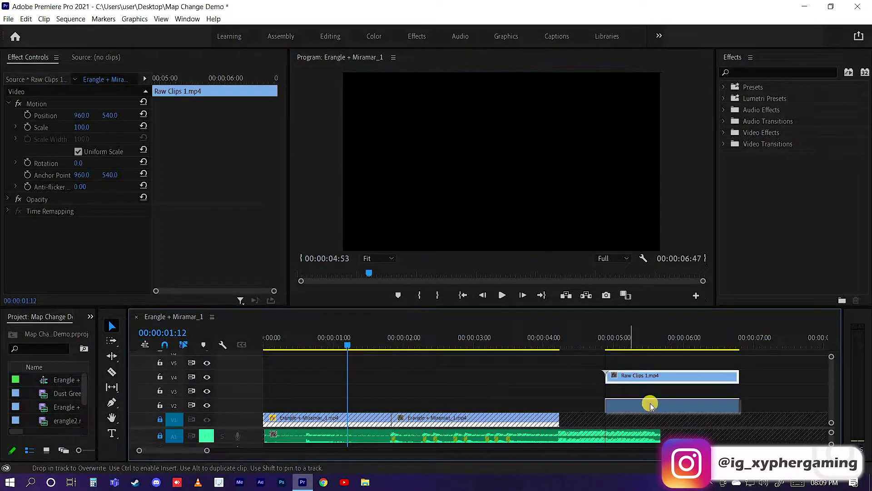
# - Put Raw Clips 1.mp4 on V2 and add a copy starting near two seconds
pyautogui.moveTo(629, 379); pyautogui.dragTo(650, 406)
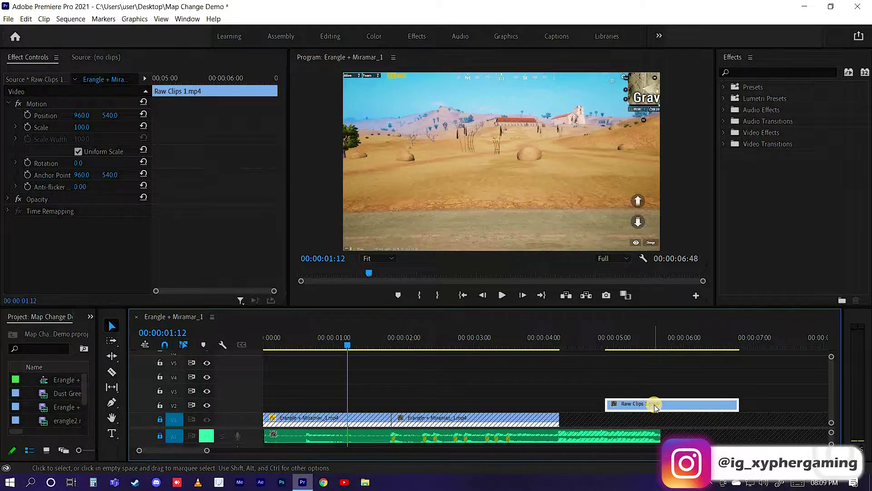
pyautogui.moveTo(472, 406); pyautogui.dragTo(440, 409)
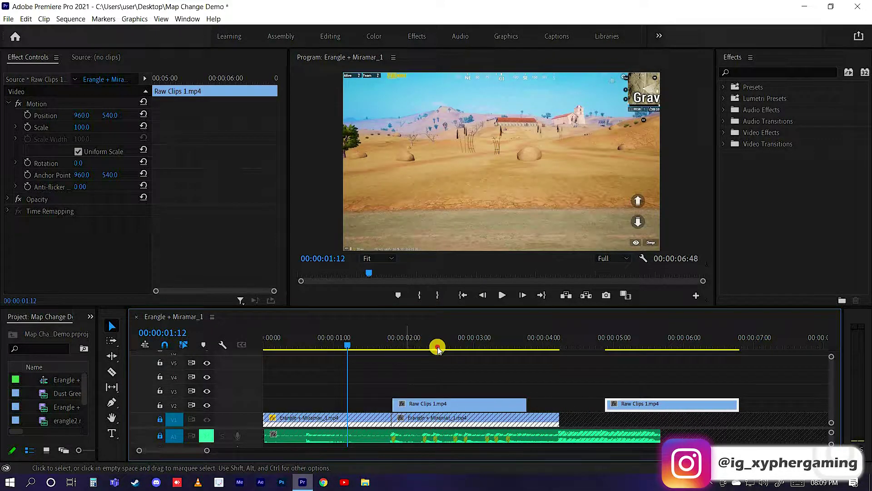
pyautogui.moveTo(438, 349)
pyautogui.mouseDown()
pyautogui.moveTo(428, 348)
pyautogui.moveTo(436, 350)
pyautogui.mouseUp()
# - Split the copied V2 clip at 00:00:02:22 and check the resulting pieces
pyautogui.press('Left')
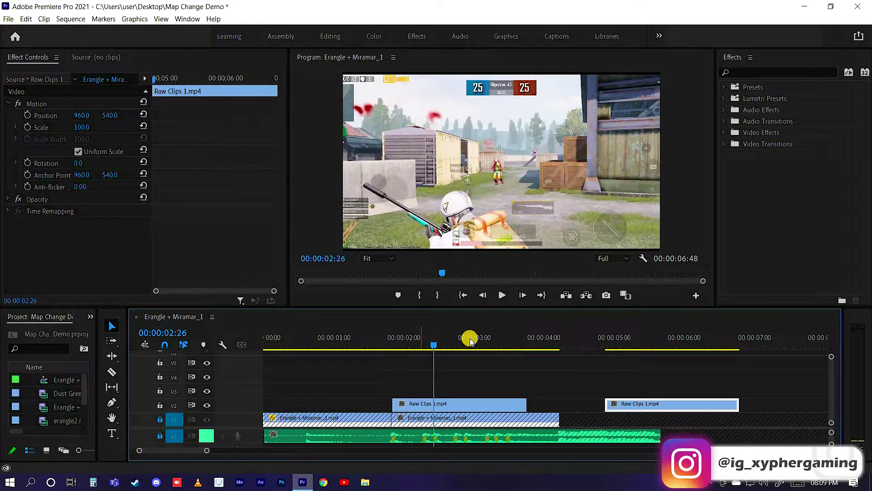
pyautogui.press('Right')
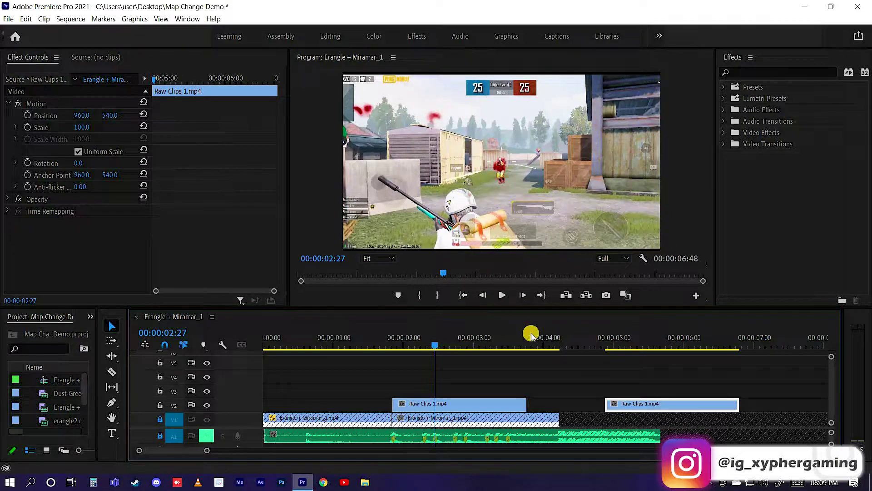
pyautogui.press('shift')
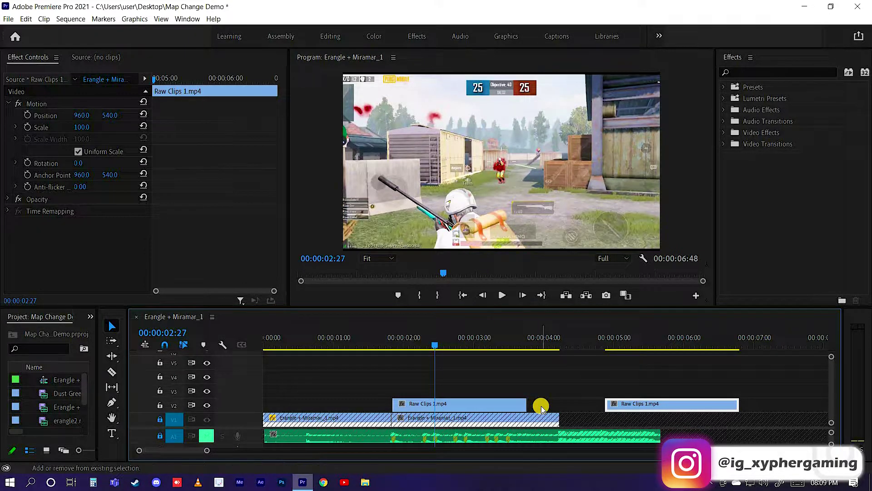
pyautogui.hotkey('shift', 'Left')
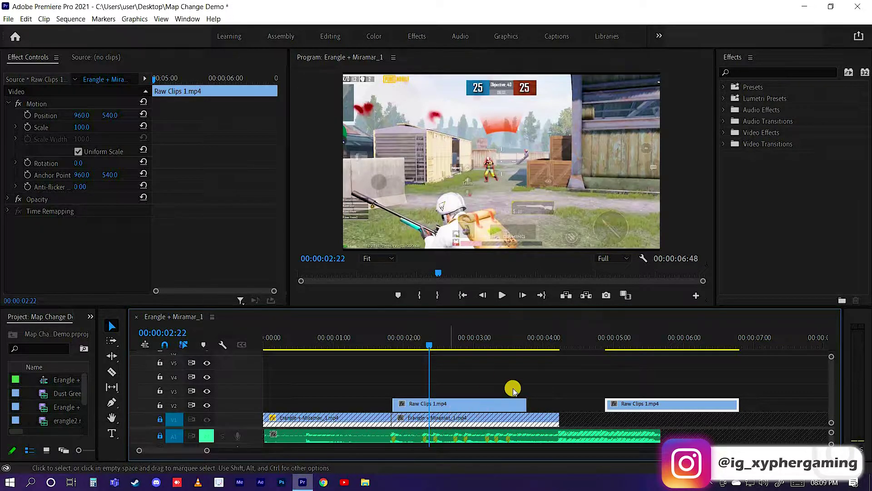
pyautogui.rightClick(461, 406)
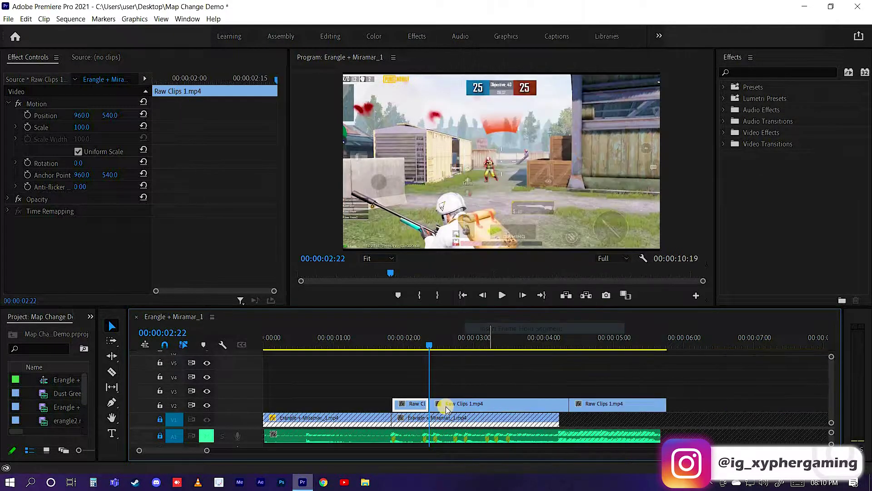
pyautogui.moveTo(430, 344); pyautogui.dragTo(431, 350)
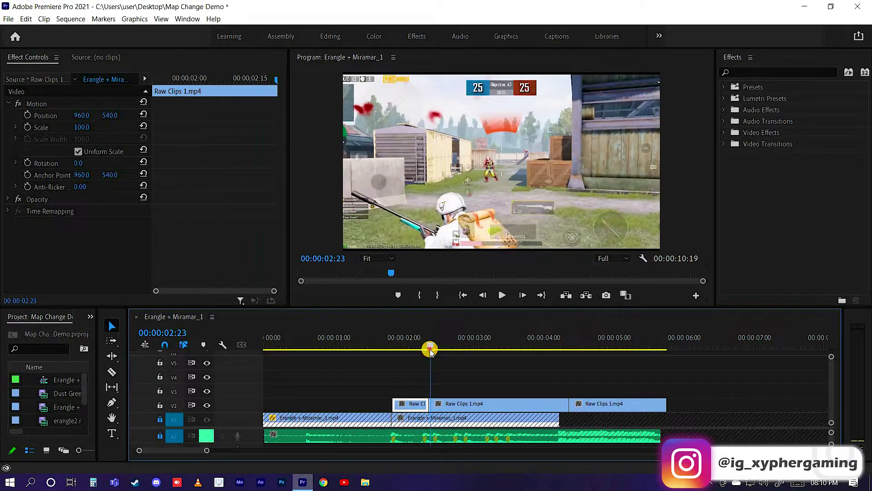
pyautogui.moveTo(477, 353); pyautogui.dragTo(434, 347)
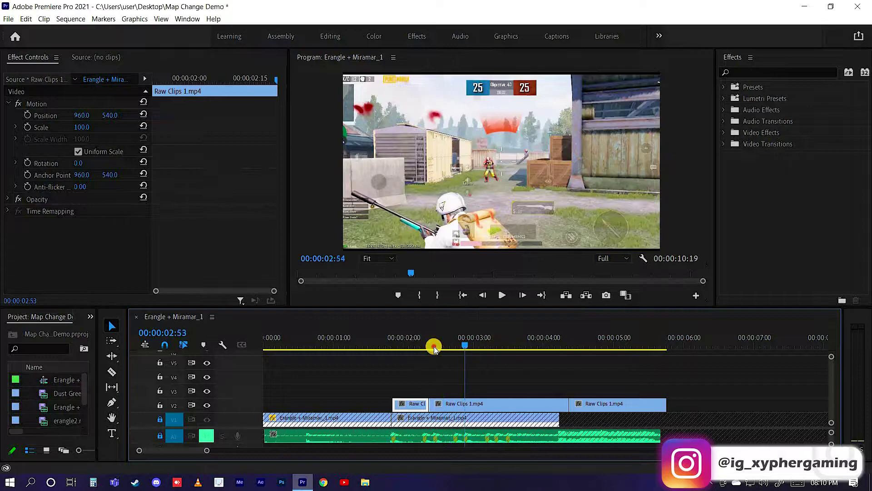
pyautogui.moveTo(520, 344); pyautogui.dragTo(517, 344)
# - Delete the extra V2 pieces and make the remaining clip start just before two seconds
pyautogui.click(415, 404)
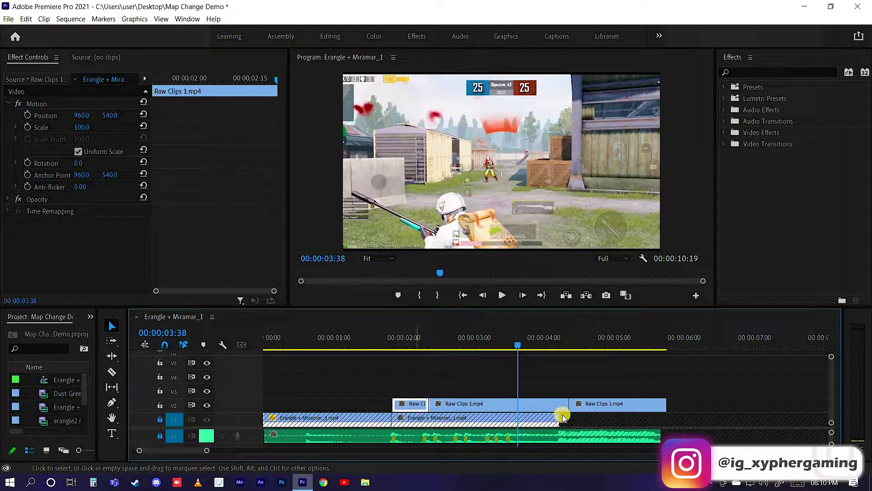
pyautogui.press('Delete')
pyautogui.click(617, 404)
pyautogui.press('Delete')
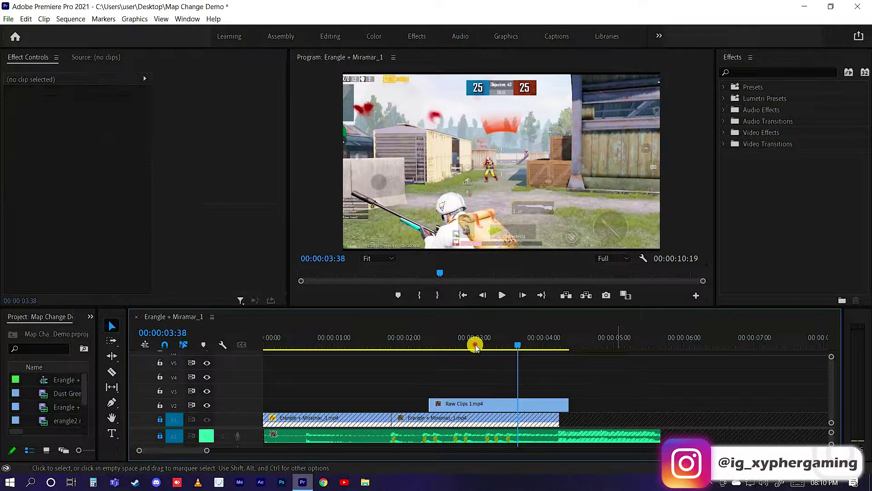
pyautogui.click(402, 345)
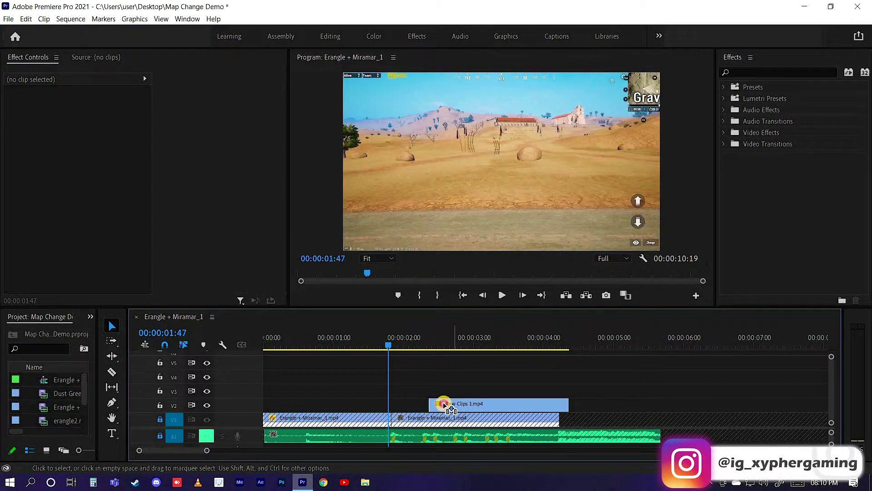
pyautogui.moveTo(442, 403)
pyautogui.mouseDown()
pyautogui.moveTo(432, 403)
pyautogui.moveTo(399, 350)
pyautogui.mouseUp()
pyautogui.click(406, 344)
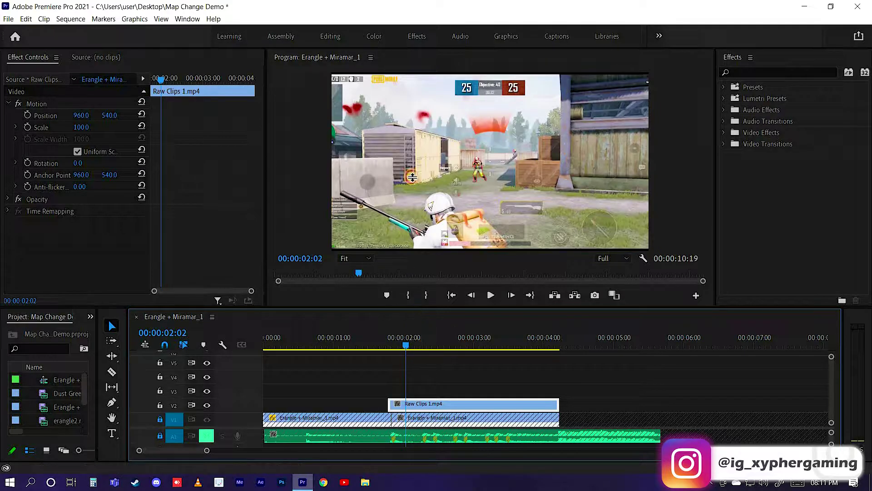
# - Stack copies of the Raw Clips 1.mp4 clip onto V3 and V4 above V2
pyautogui.moveTo(412, 309); pyautogui.dragTo(412, 177)
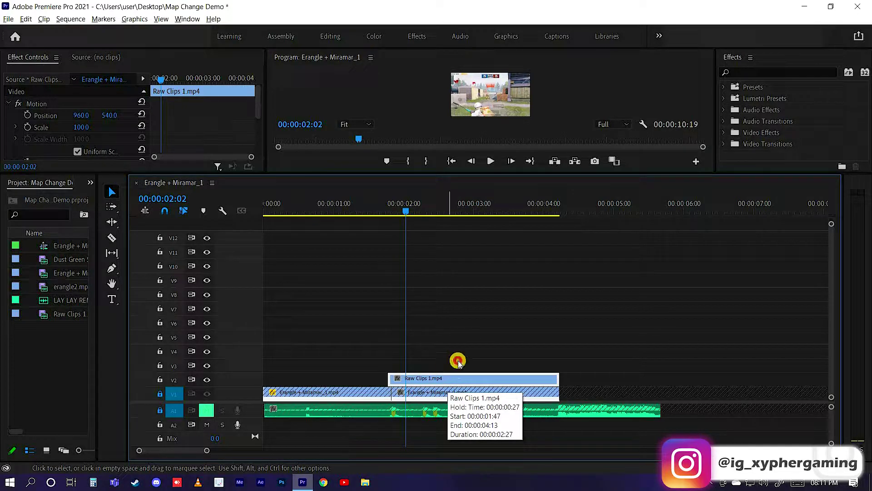
pyautogui.moveTo(458, 360); pyautogui.dragTo(457, 318)
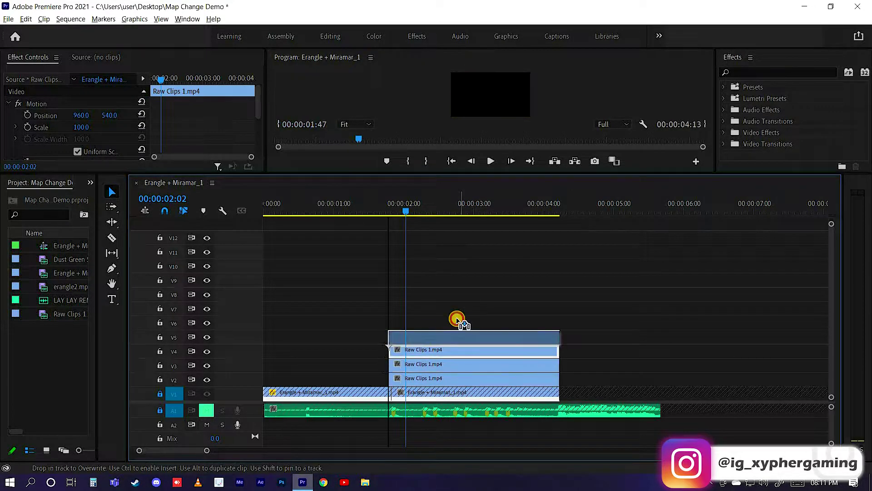
pyautogui.moveTo(457, 318)
pyautogui.mouseDown()
pyautogui.moveTo(474, 258)
pyautogui.moveTo(454, 244)
pyautogui.mouseUp()
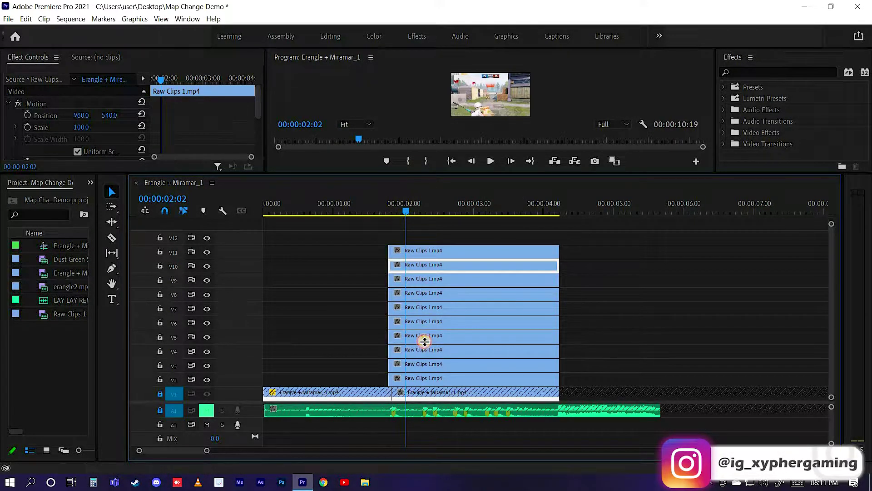
pyautogui.moveTo(425, 340); pyautogui.dragTo(424, 341)
# - Select the bottom Raw Clips 1.mp4 copy on track V2
pyautogui.moveTo(443, 413)
pyautogui.mouseDown()
pyautogui.moveTo(440, 399)
pyautogui.moveTo(443, 410)
pyautogui.mouseUp()
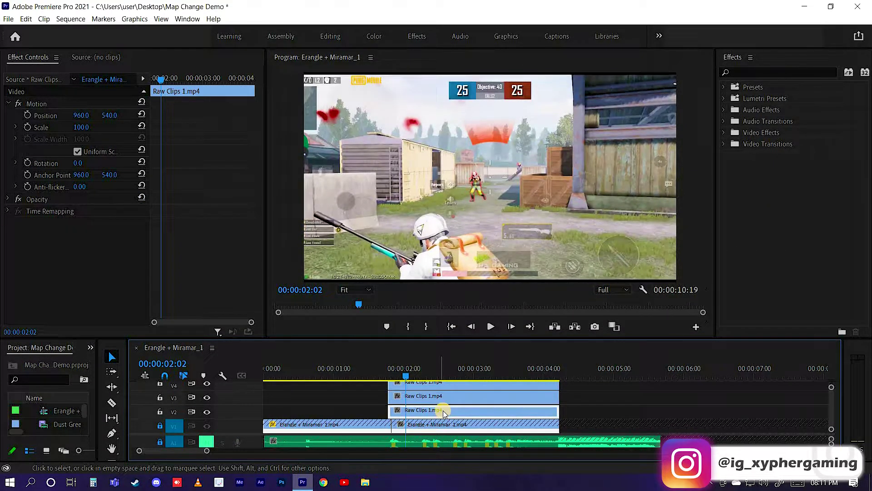
pyautogui.click(437, 411)
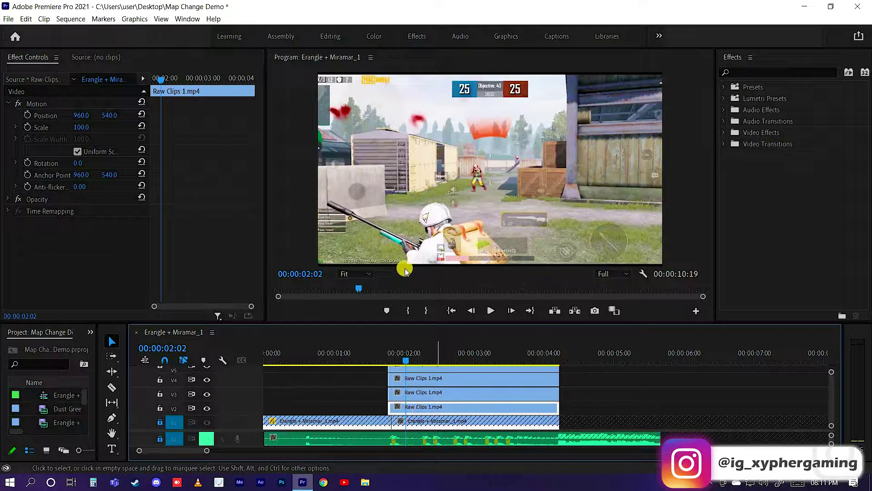
pyautogui.click(440, 394)
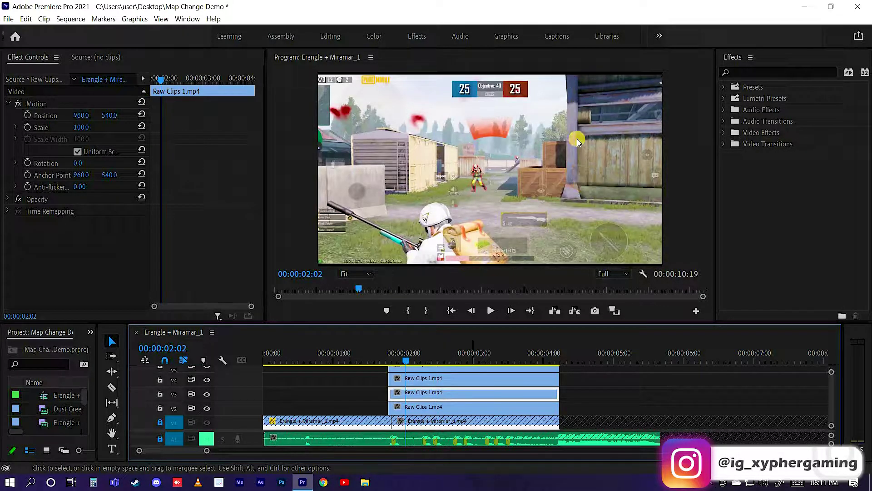
pyautogui.click(451, 406)
pyautogui.click(452, 406)
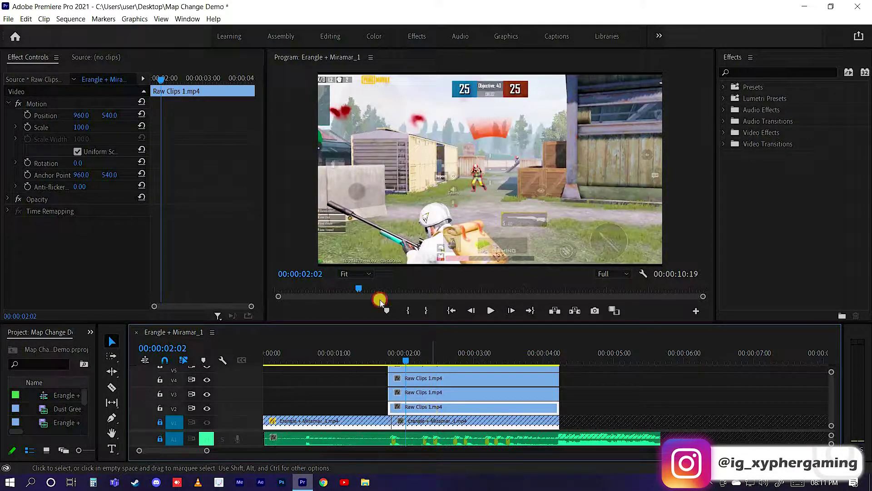
# - Draw a free-draw Bezier opacity mask around the player and gun at 200% zoom, feather 0
pyautogui.click(7, 199)
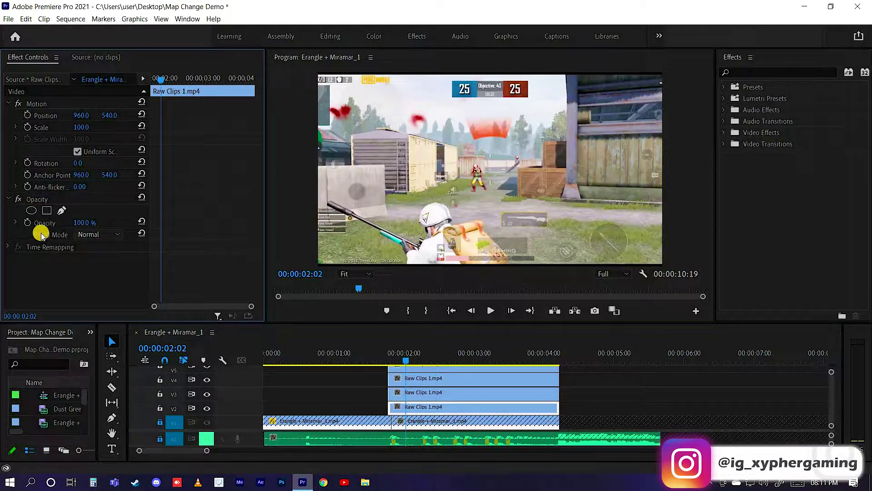
pyautogui.click(62, 210)
pyautogui.click(352, 272)
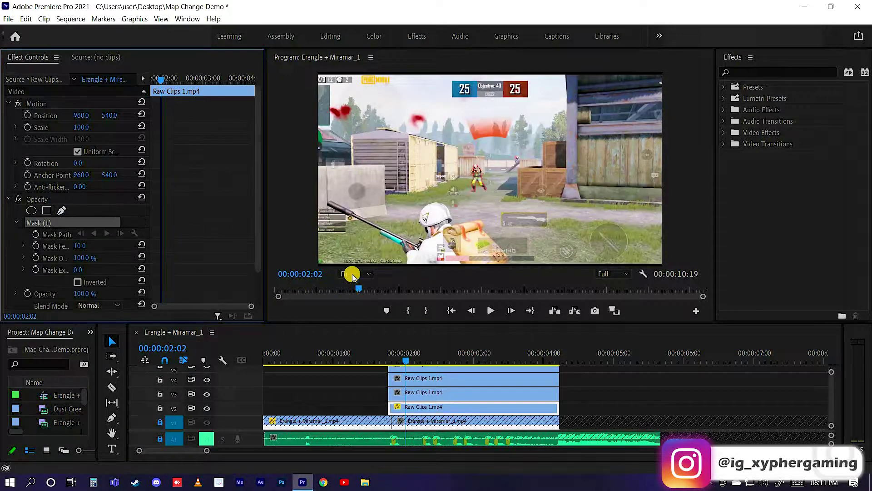
pyautogui.click(355, 274)
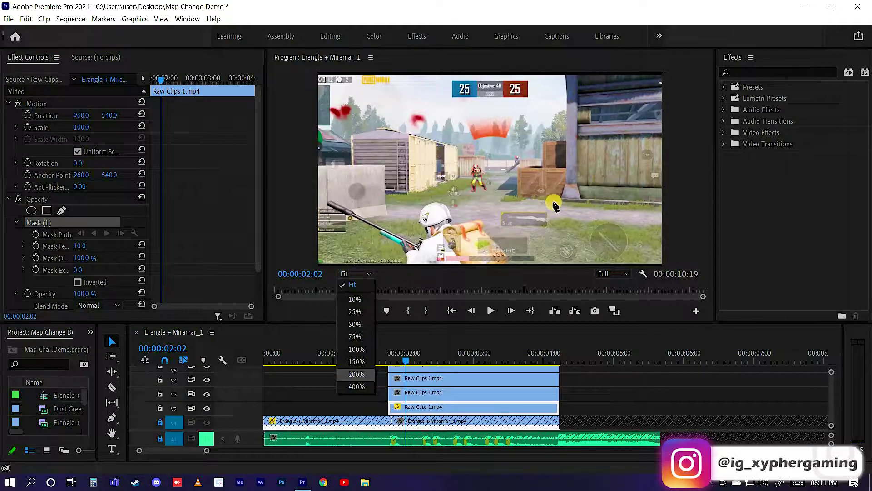
pyautogui.click(356, 376)
pyautogui.moveTo(702, 168); pyautogui.dragTo(705, 241)
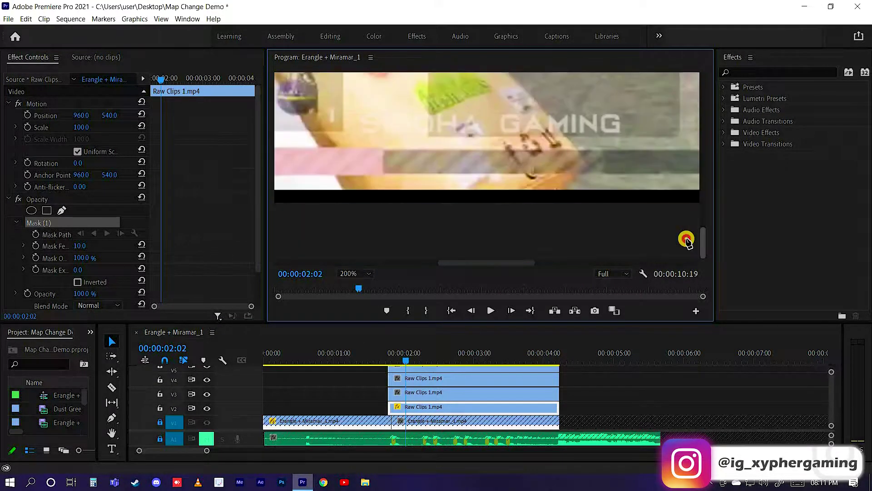
pyautogui.moveTo(504, 268)
pyautogui.mouseDown()
pyautogui.moveTo(519, 259)
pyautogui.moveTo(480, 252)
pyautogui.mouseUp()
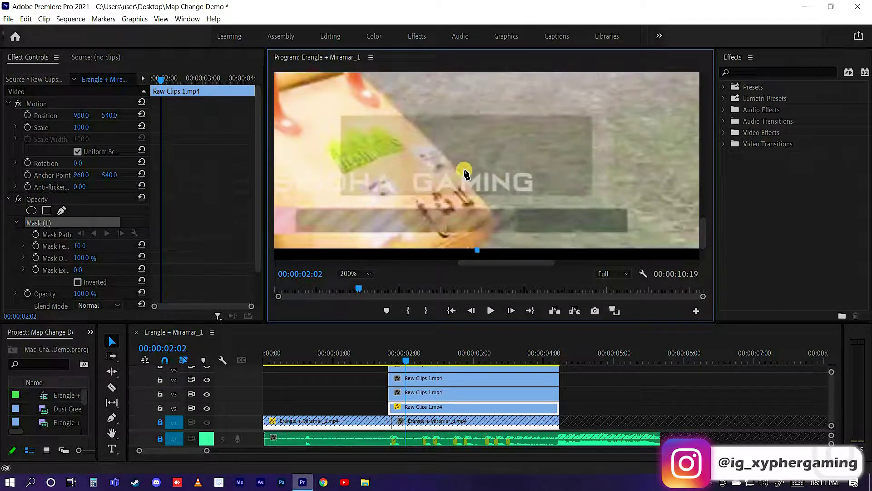
pyautogui.hscroll(-4, 465, 173)
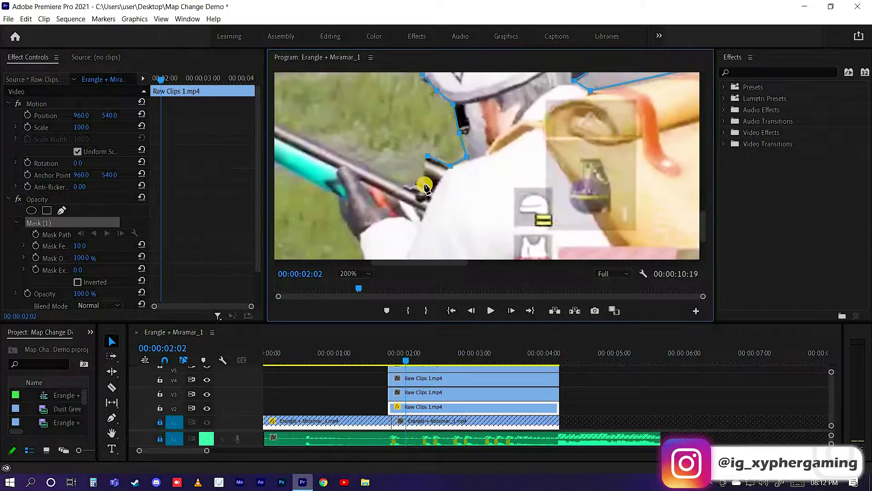
pyautogui.scroll(-5, 425, 186)
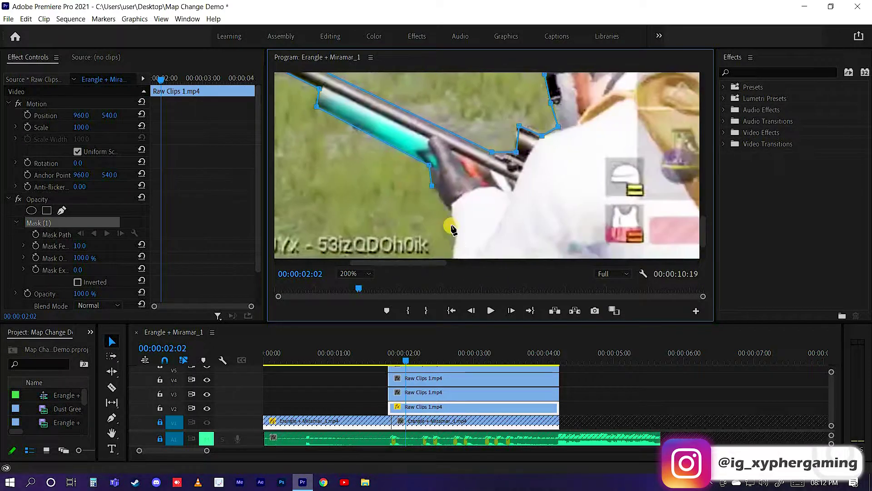
pyautogui.click(359, 273)
pyautogui.click(352, 281)
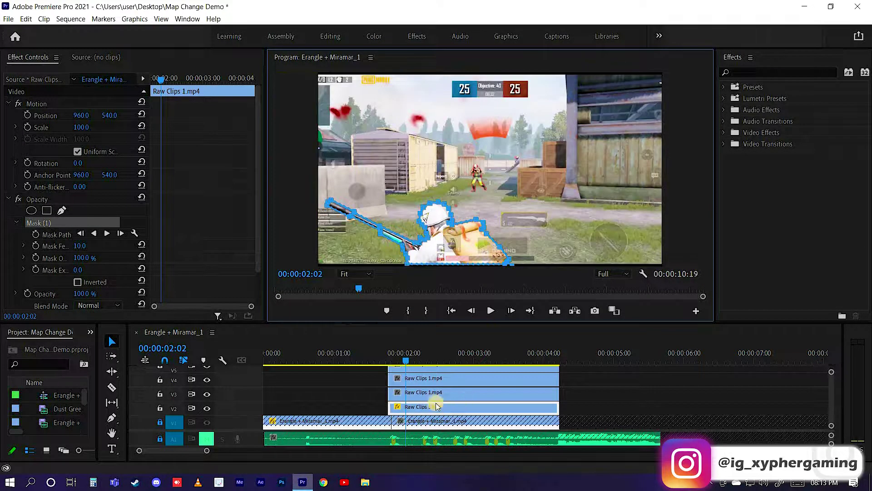
pyautogui.click(69, 247)
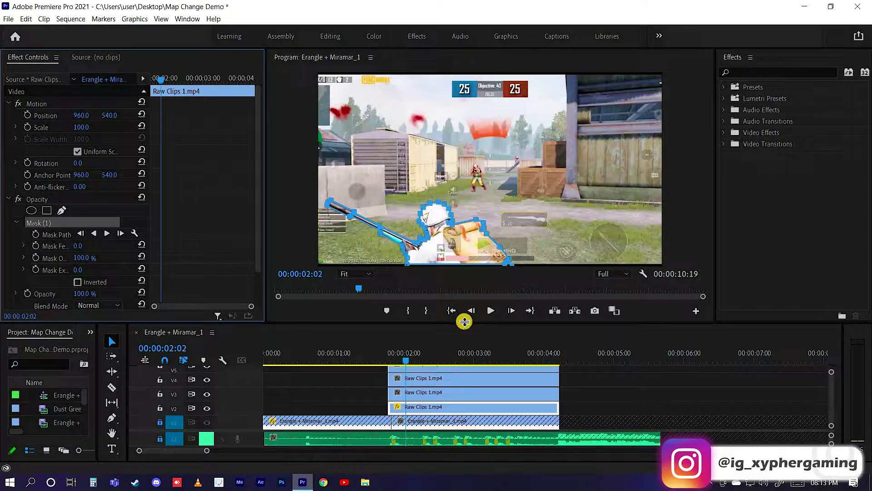
# - Move the Raw Clips copies on V3–V11 to start after the V2 clip
pyautogui.moveTo(464, 323); pyautogui.dragTo(468, 180)
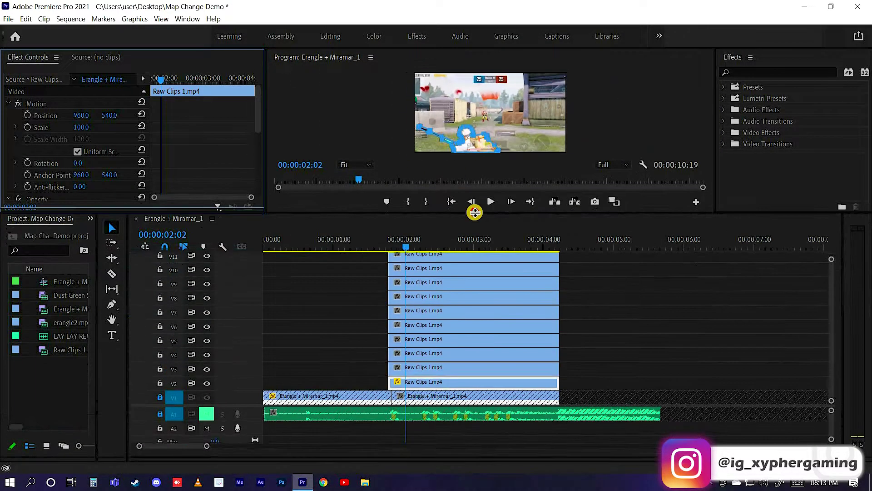
pyautogui.moveTo(573, 263); pyautogui.dragTo(462, 359)
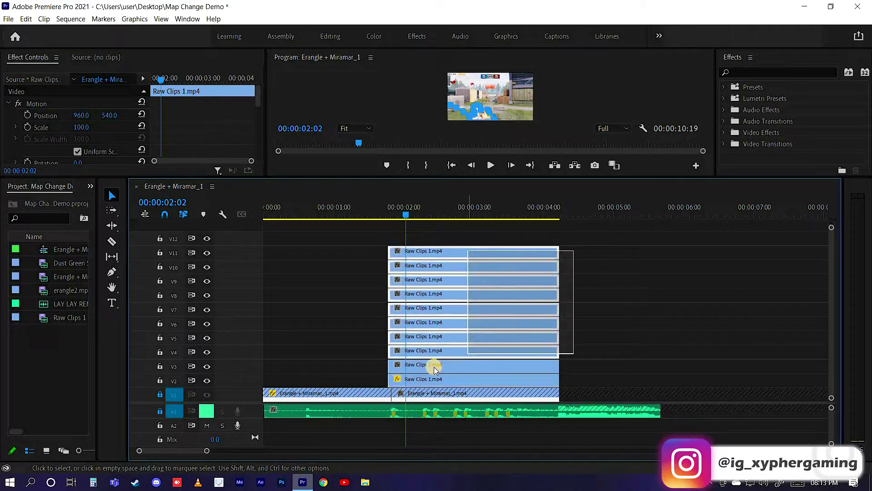
pyautogui.moveTo(484, 326); pyautogui.dragTo(656, 325)
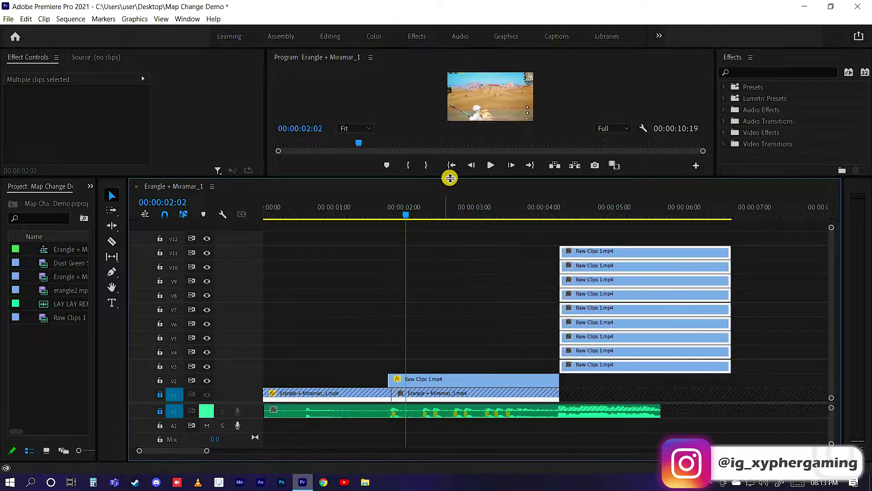
pyautogui.moveTo(460, 301); pyautogui.dragTo(448, 334)
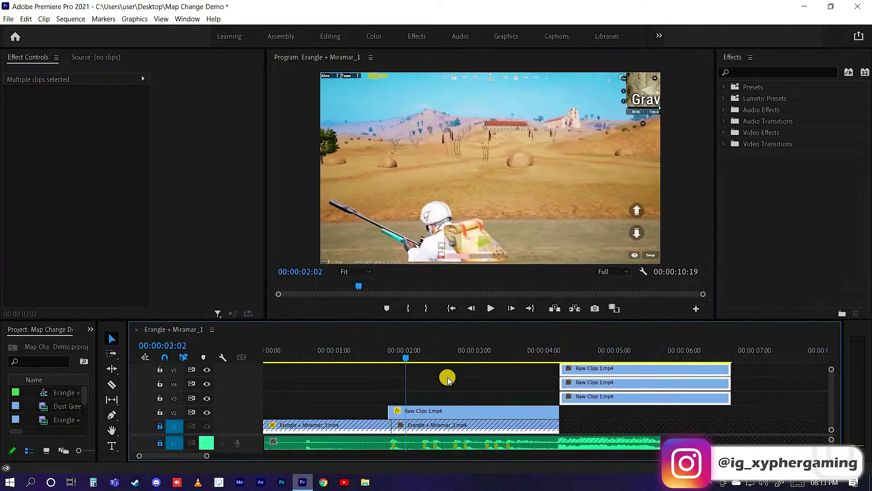
# - Bring the V3 copy back to align with the V2 clip at 00:00:02:00
pyautogui.moveTo(387, 367); pyautogui.dragTo(434, 379)
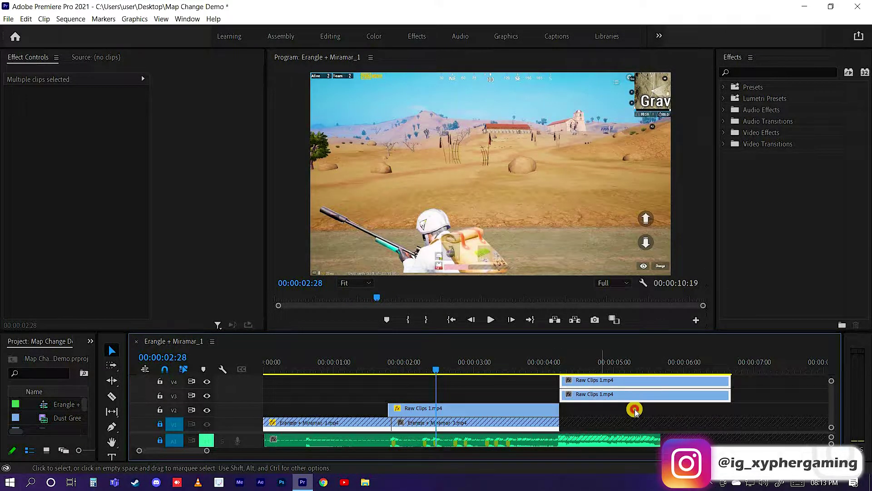
pyautogui.moveTo(629, 398); pyautogui.dragTo(432, 370)
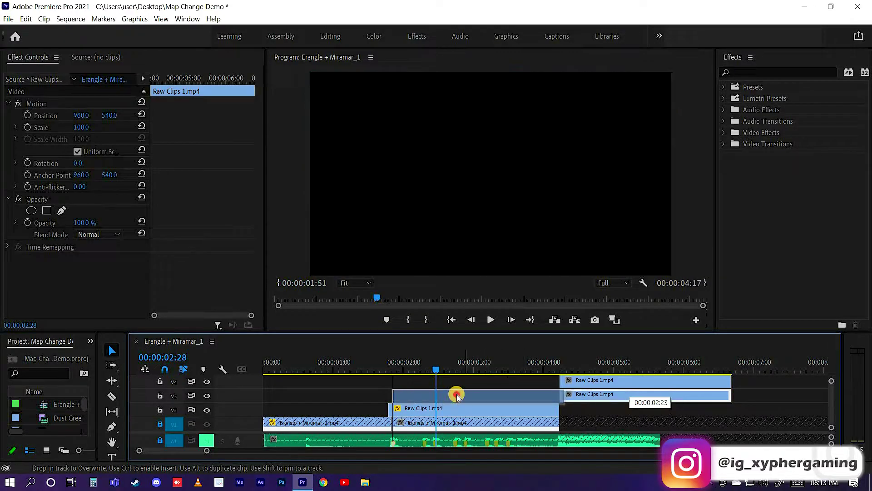
pyautogui.click(462, 370)
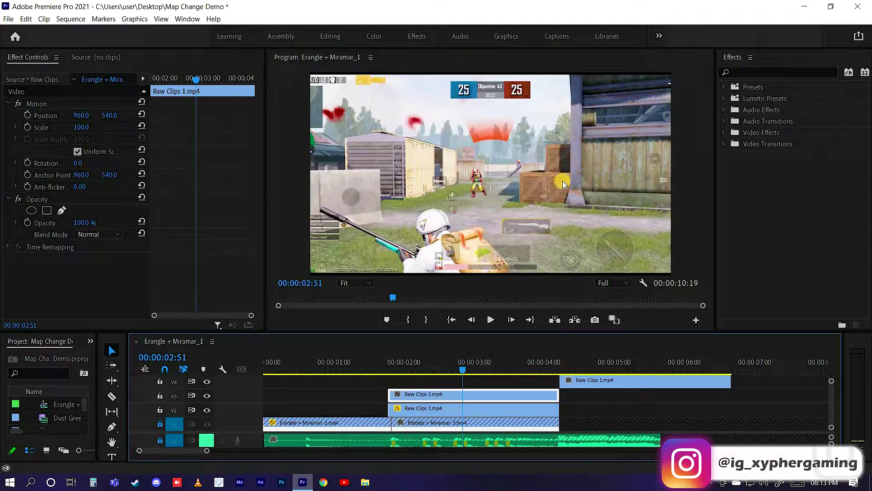
pyautogui.moveTo(446, 399); pyautogui.dragTo(536, 395)
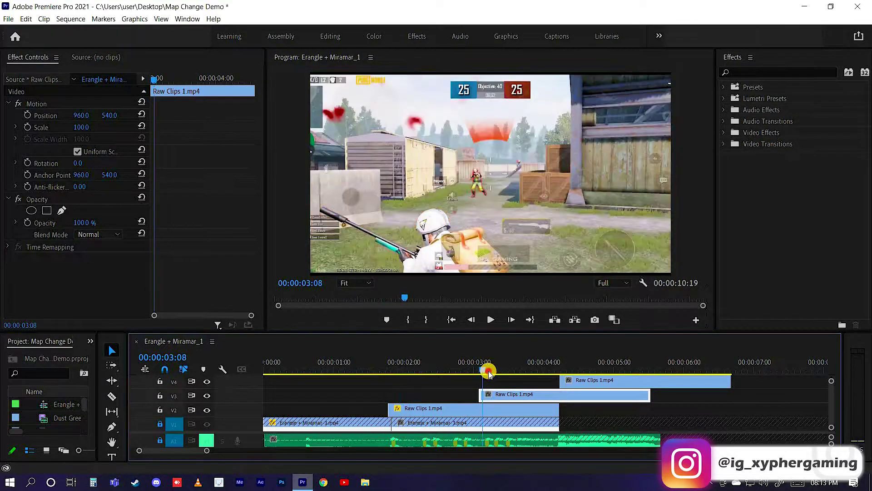
pyautogui.moveTo(451, 369); pyautogui.dragTo(411, 369)
pyautogui.moveTo(516, 396); pyautogui.dragTo(425, 395)
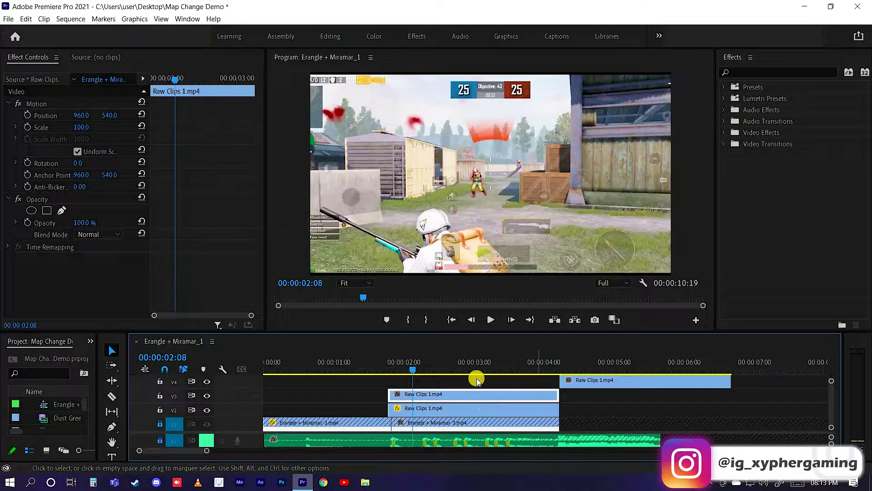
# - Scrub through the result to about 00:00:03:56, then close the project
pyautogui.click(578, 390)
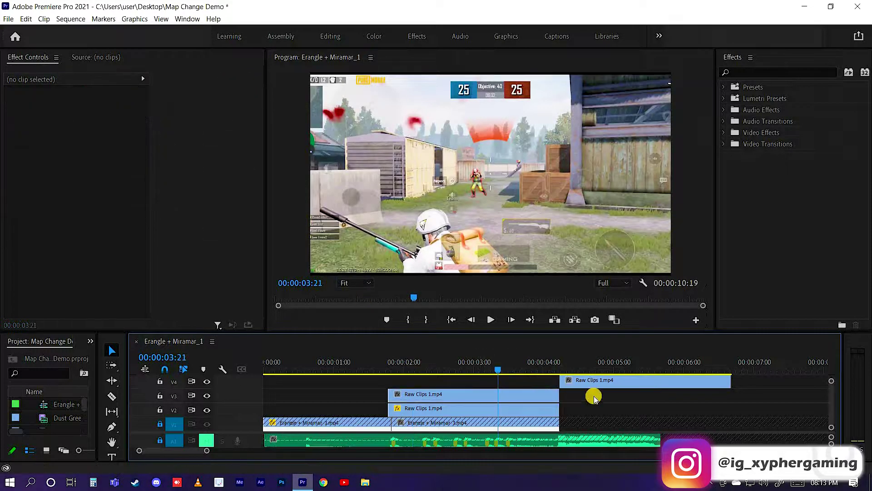
pyautogui.click(555, 368)
pyautogui.click(449, 370)
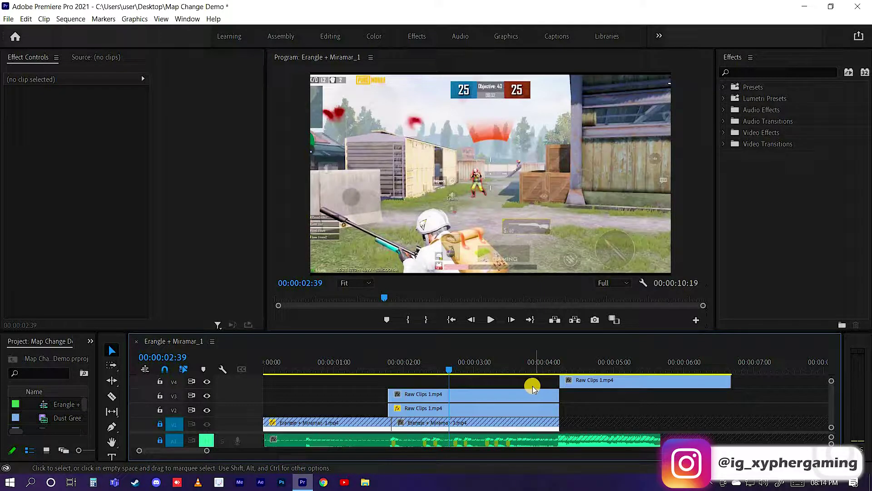
pyautogui.click(519, 367)
pyautogui.moveTo(519, 367); pyautogui.dragTo(539, 368)
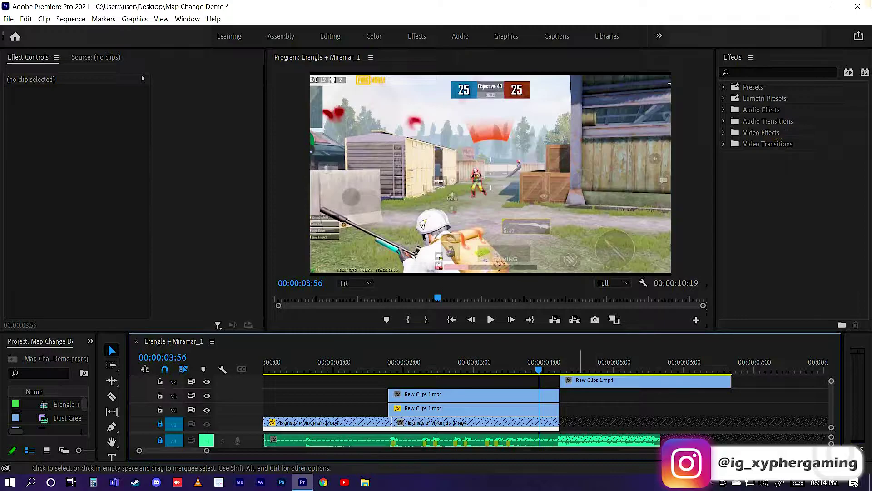
pyautogui.click(858, 6)
# - Discard changes, open Map Change MAsked from the desktop, and set the playhead to 00:00:02:01
pyautogui.press('n')
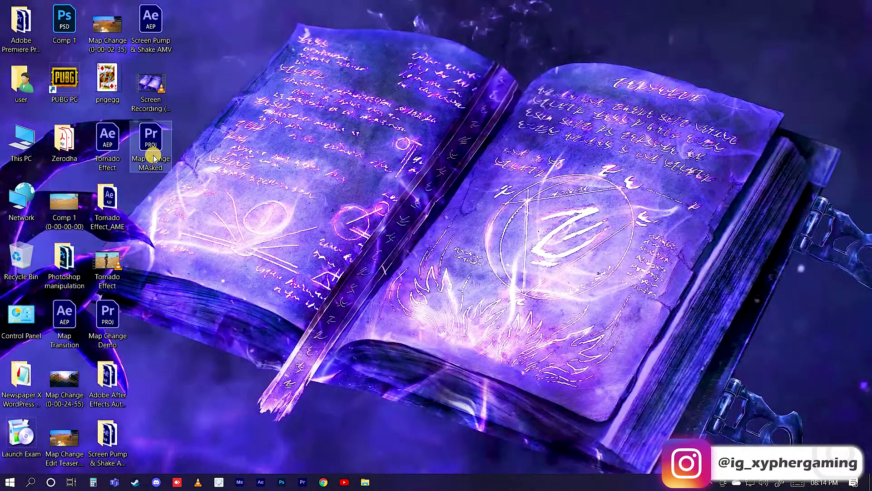
pyautogui.doubleClick(153, 157)
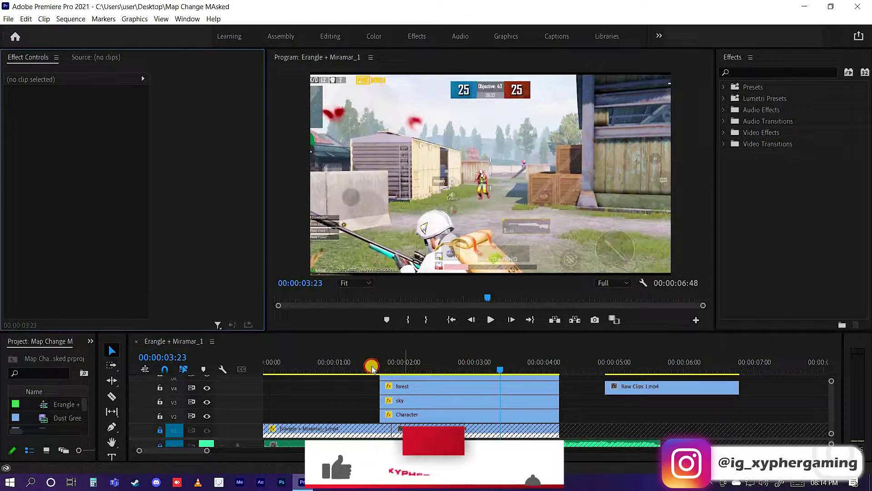
pyautogui.click(404, 364)
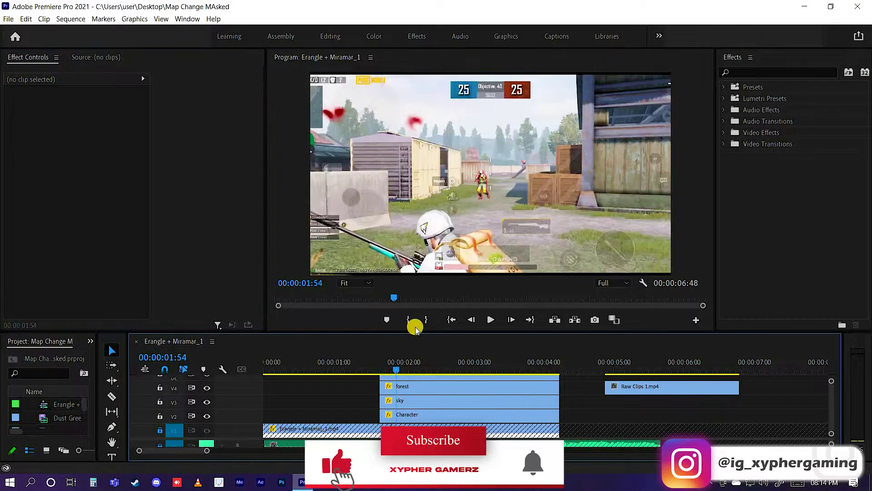
# - Select the Character layer clip on V2
pyautogui.moveTo(414, 331); pyautogui.dragTo(416, 210)
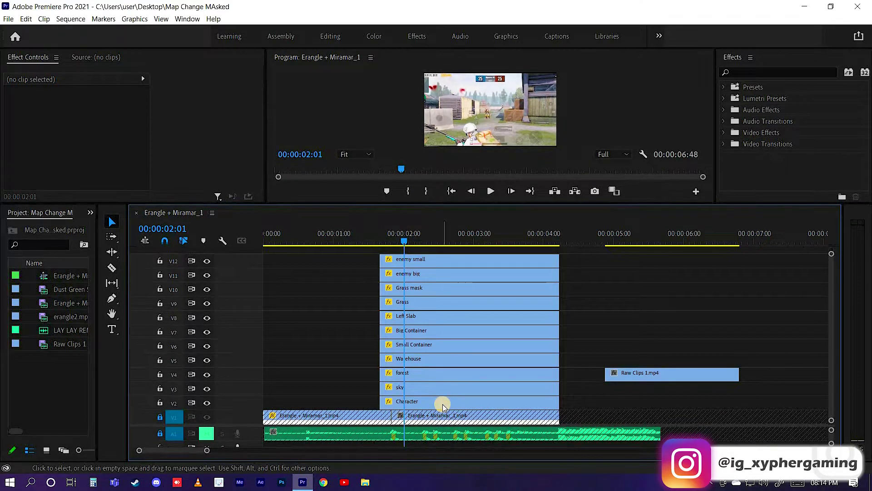
pyautogui.click(429, 400)
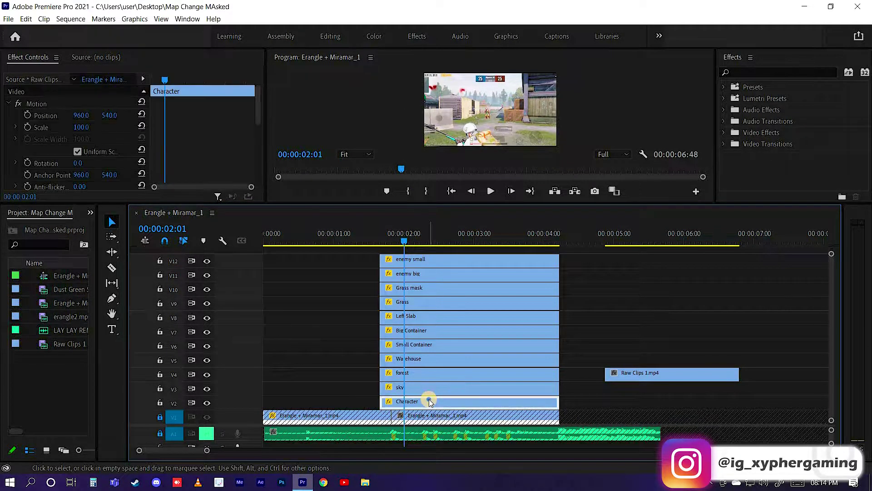
pyautogui.rightClick(430, 406)
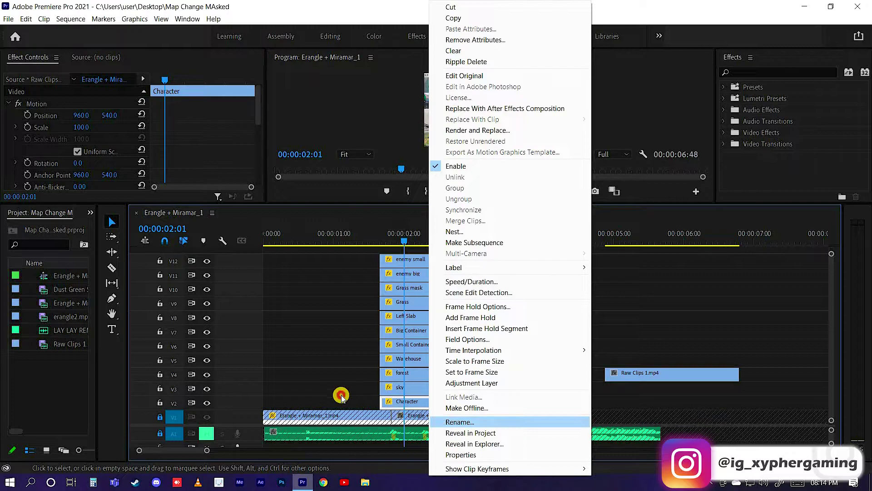
pyautogui.click(416, 413)
pyautogui.click(422, 405)
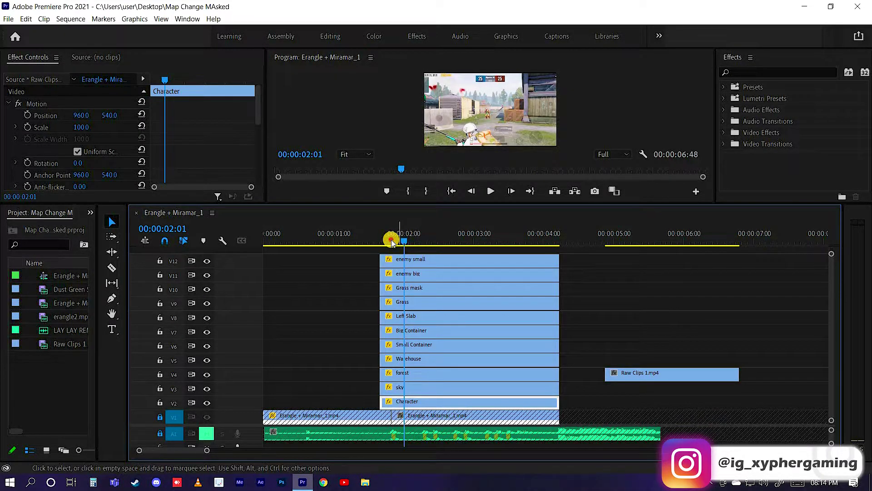
# - Scrub the playhead back through the transition to about 00:00:01:27
pyautogui.moveTo(394, 241); pyautogui.dragTo(454, 263)
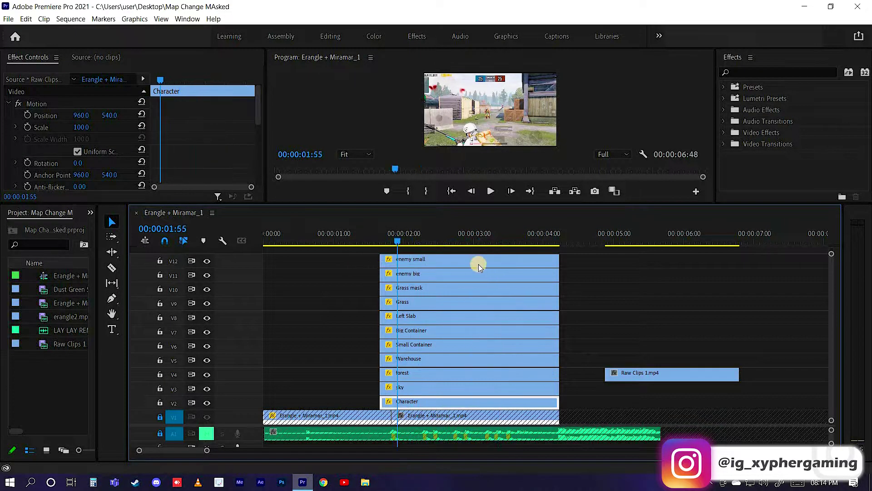
pyautogui.moveTo(374, 241); pyautogui.dragTo(356, 241)
pyautogui.moveTo(508, 251); pyautogui.dragTo(365, 263)
# - Put Raw Clips 1.mp4 on V2 and push all masked layers except Character to about 00:00:04:00
pyautogui.moveTo(575, 258); pyautogui.dragTo(467, 399)
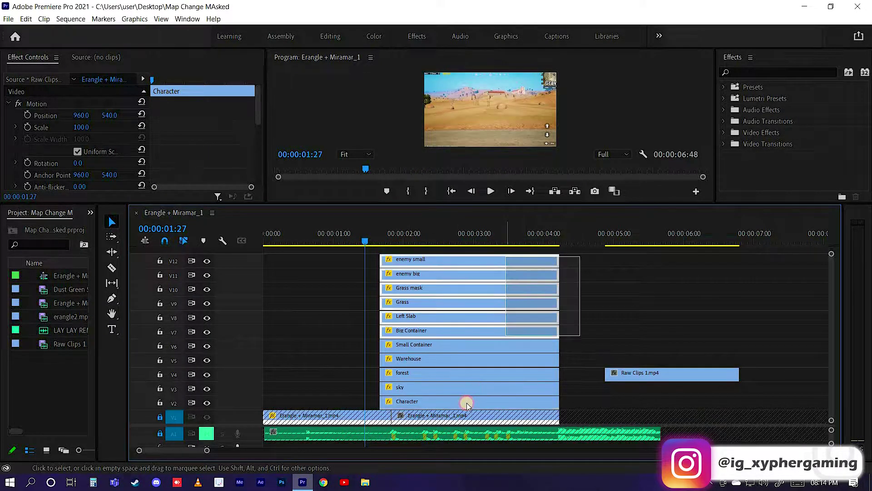
pyautogui.moveTo(763, 403); pyautogui.dragTo(798, 403)
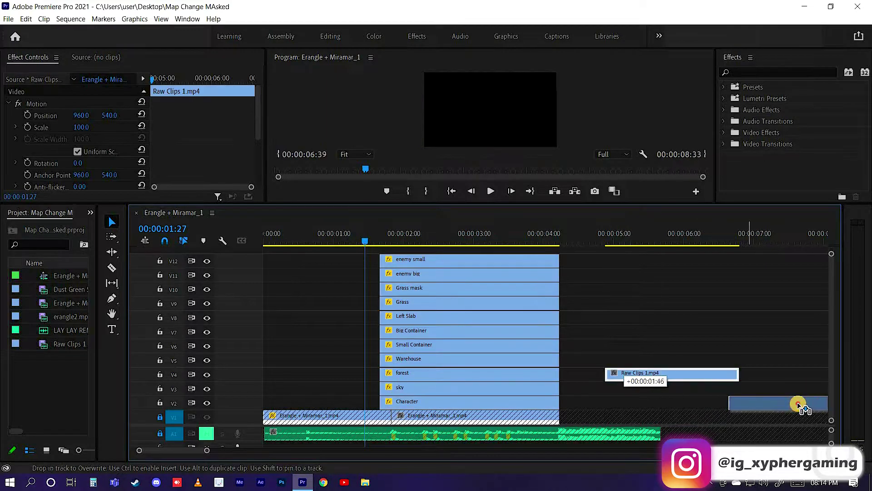
pyautogui.moveTo(574, 255); pyautogui.dragTo(442, 391)
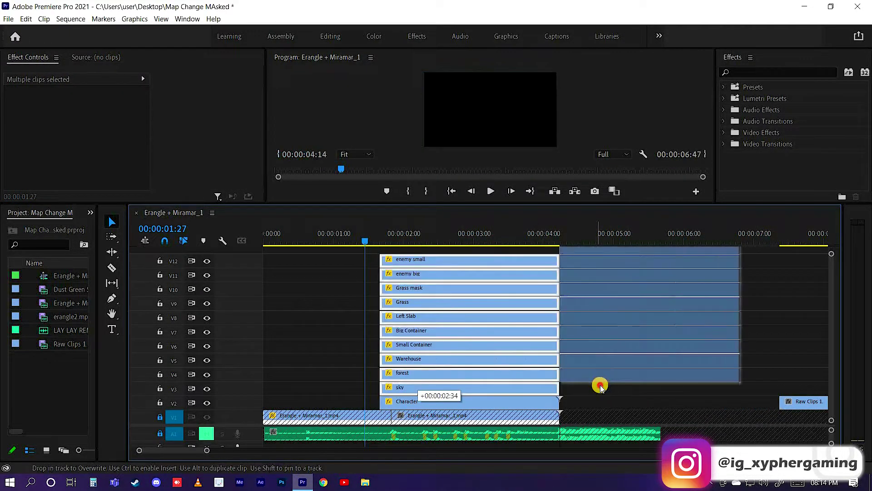
pyautogui.moveTo(598, 383); pyautogui.dragTo(598, 382)
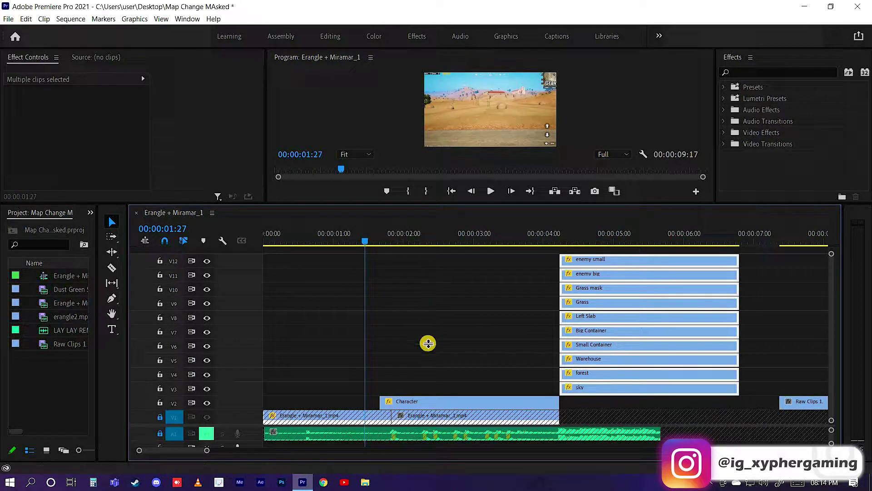
# - Scrub through the transition from about 1:47 and zoom the timeline in
pyautogui.moveTo(427, 343); pyautogui.dragTo(438, 309)
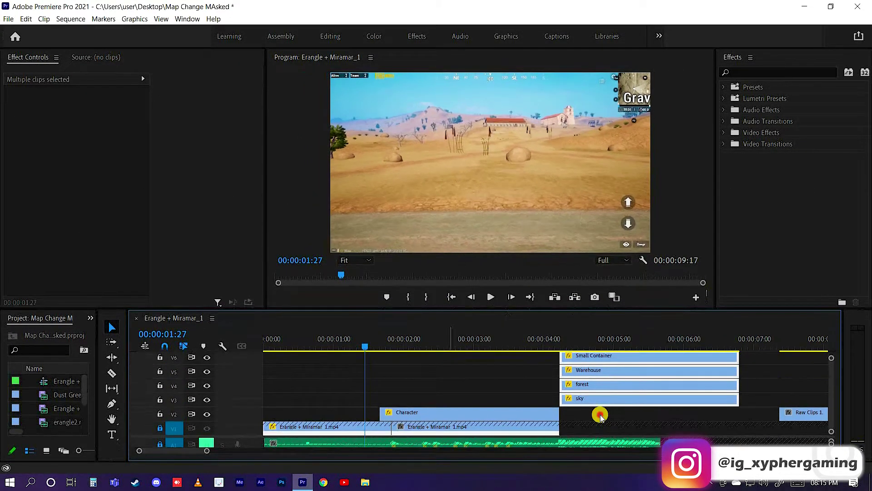
pyautogui.click(599, 415)
pyautogui.moveTo(365, 346); pyautogui.dragTo(390, 346)
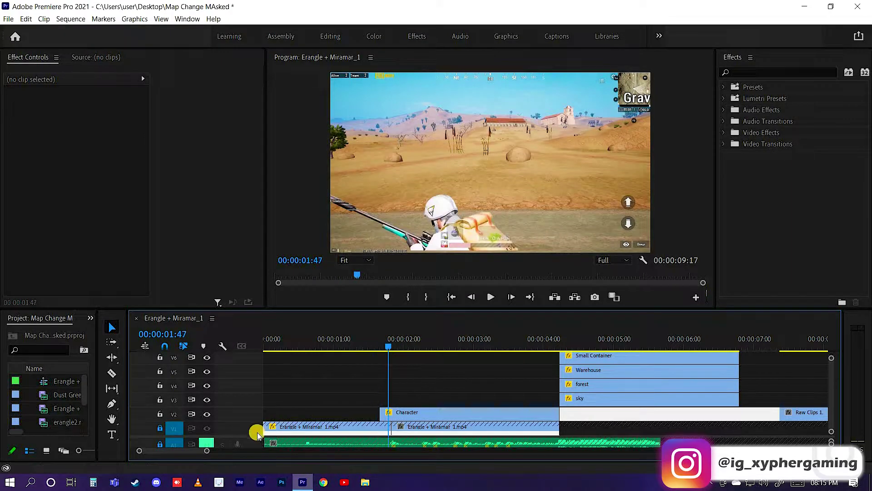
pyautogui.scroll(-1, 286, 443)
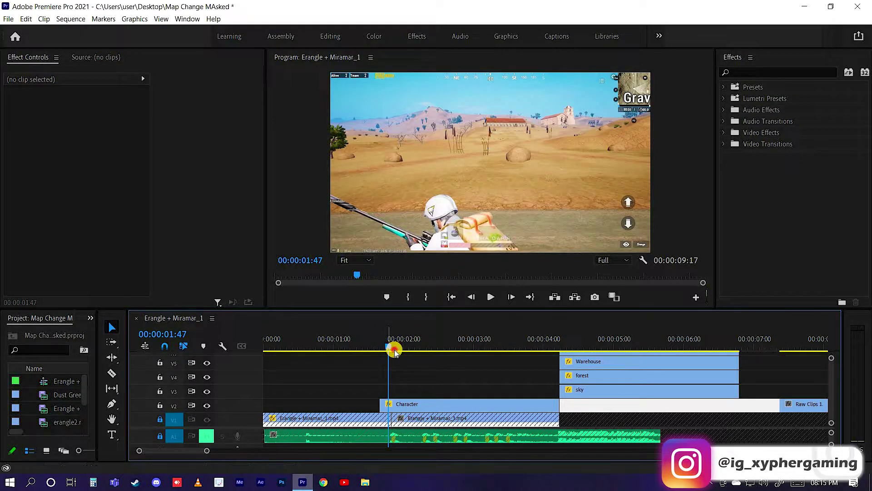
pyautogui.moveTo(395, 351)
pyautogui.mouseDown()
pyautogui.moveTo(517, 361)
pyautogui.moveTo(395, 366)
pyautogui.moveTo(414, 347)
pyautogui.mouseUp()
pyautogui.press('=')
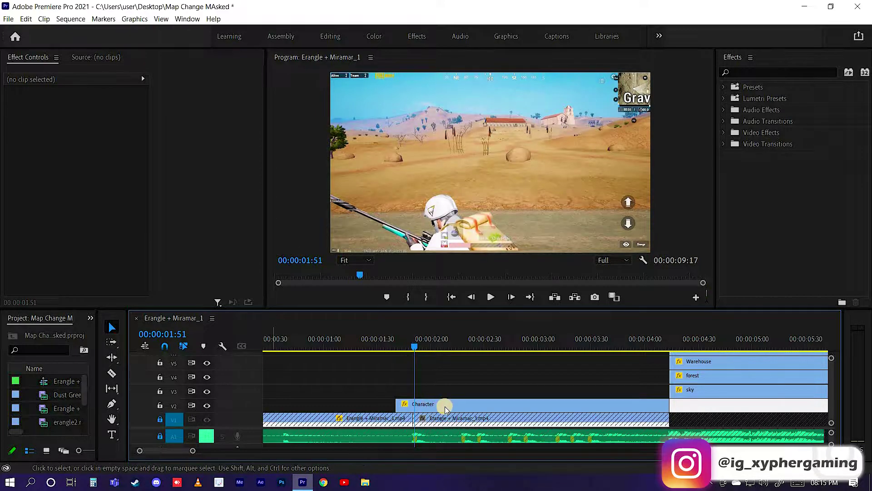
# - Turn on the Character layer's Position stopwatch at 00:00:01:51
pyautogui.click(469, 408)
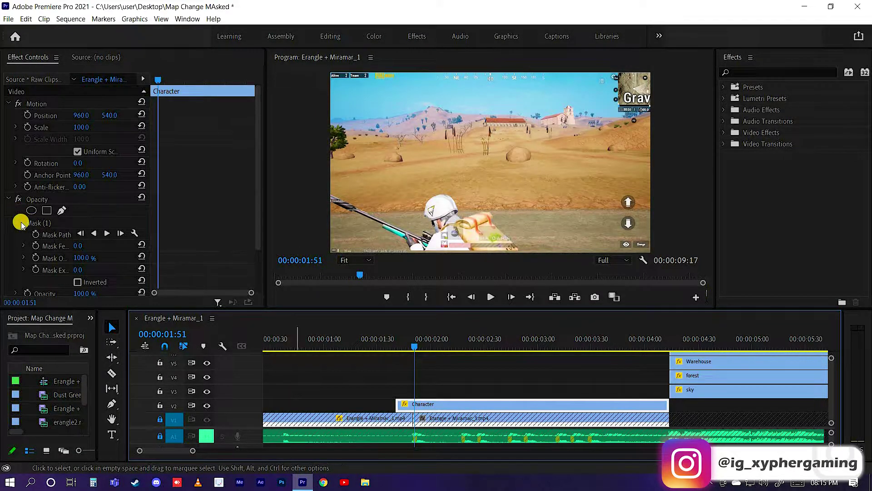
pyautogui.click(8, 199)
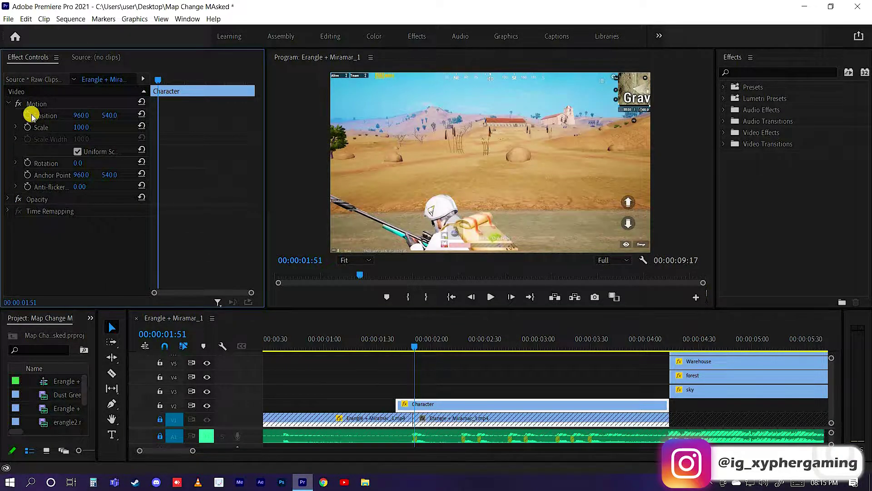
pyautogui.click(28, 114)
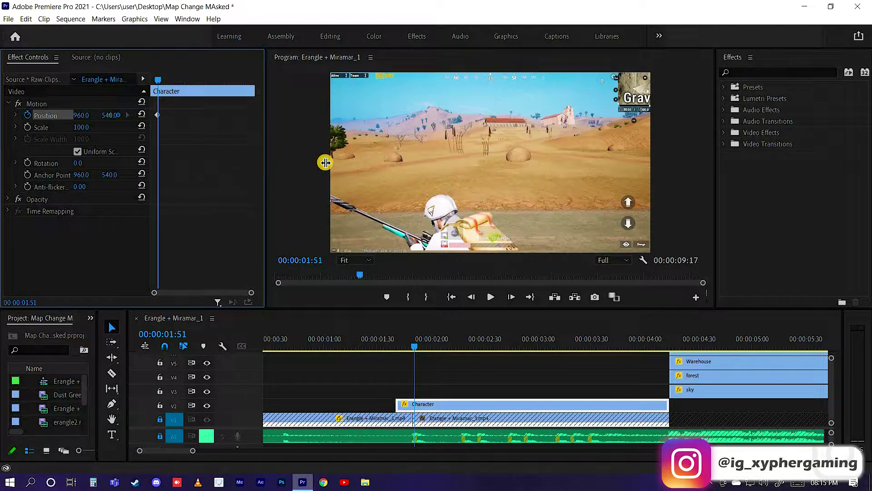
pyautogui.moveTo(325, 162); pyautogui.dragTo(331, 164)
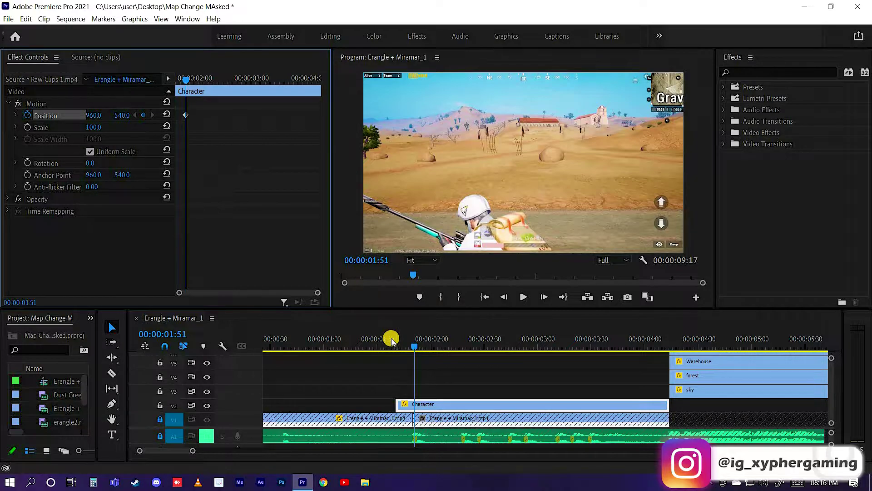
# - Keyframe Character at Position X 2967 near 00:00:01:46 so it slides in from the right
pyautogui.press('Left')
pyautogui.press('Left')
pyautogui.press('Left')
pyautogui.press('Left')
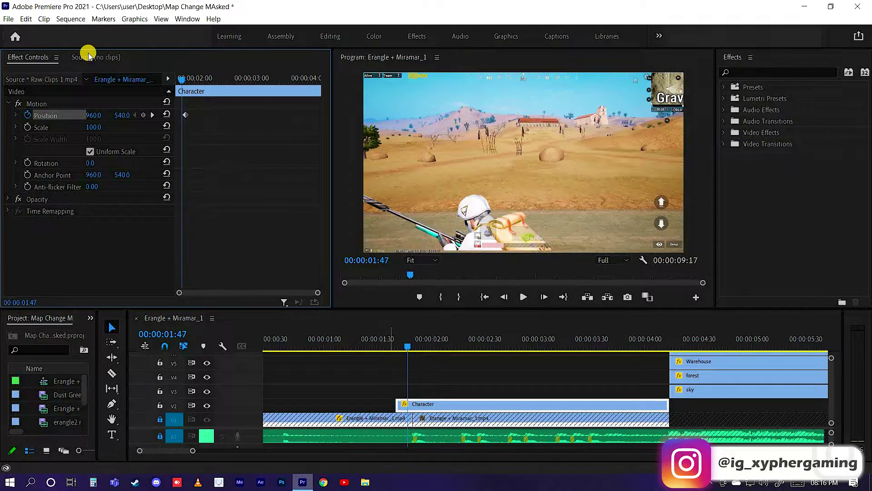
pyautogui.press('Left')
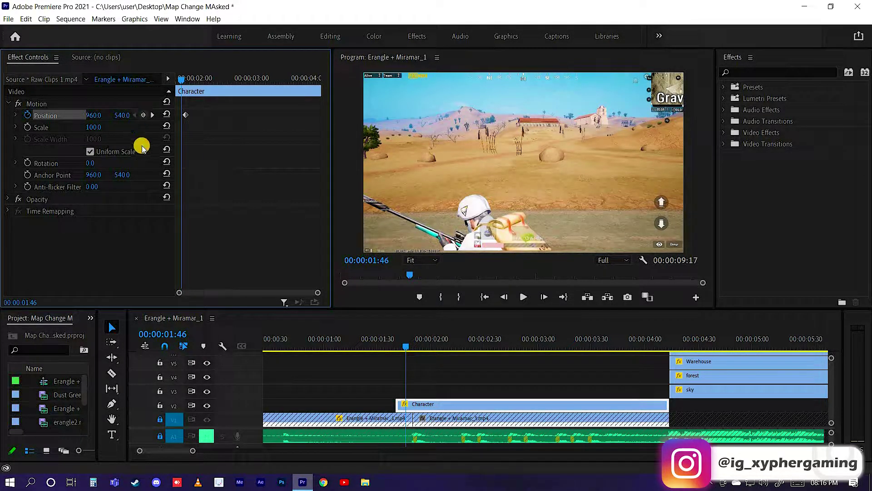
pyautogui.click(144, 115)
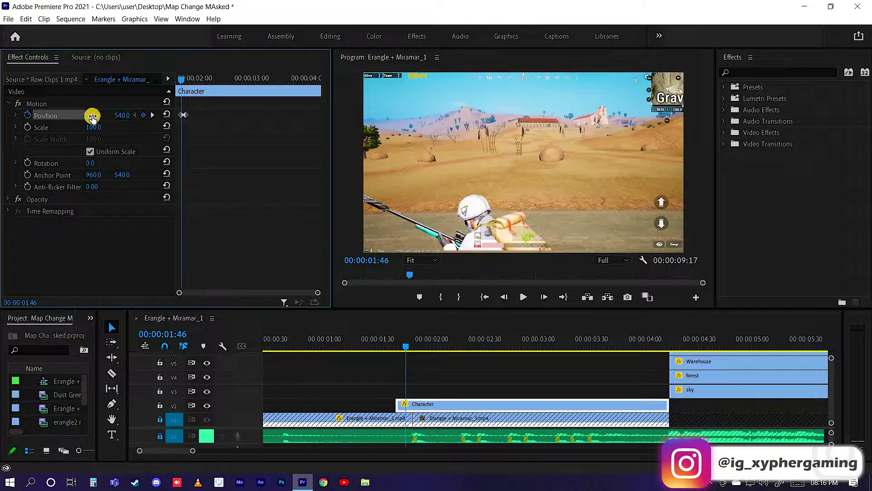
pyautogui.moveTo(93, 115); pyautogui.dragTo(95, 111)
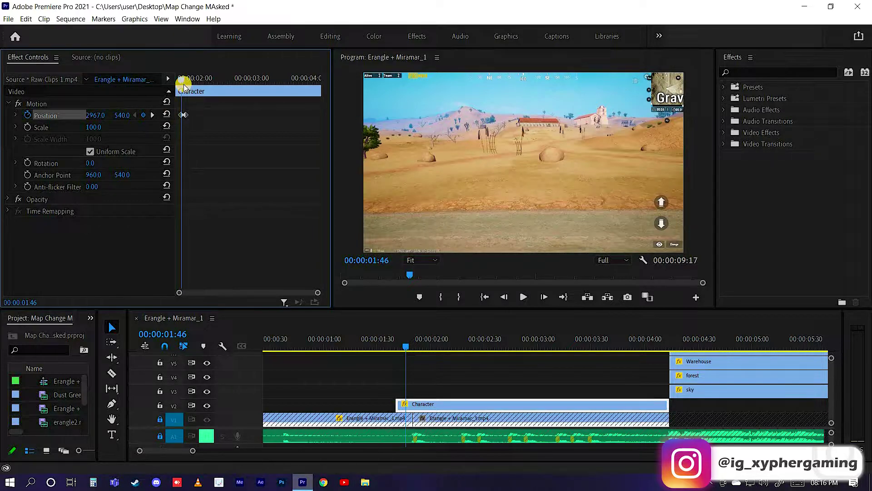
pyautogui.moveTo(177, 76); pyautogui.dragTo(191, 81)
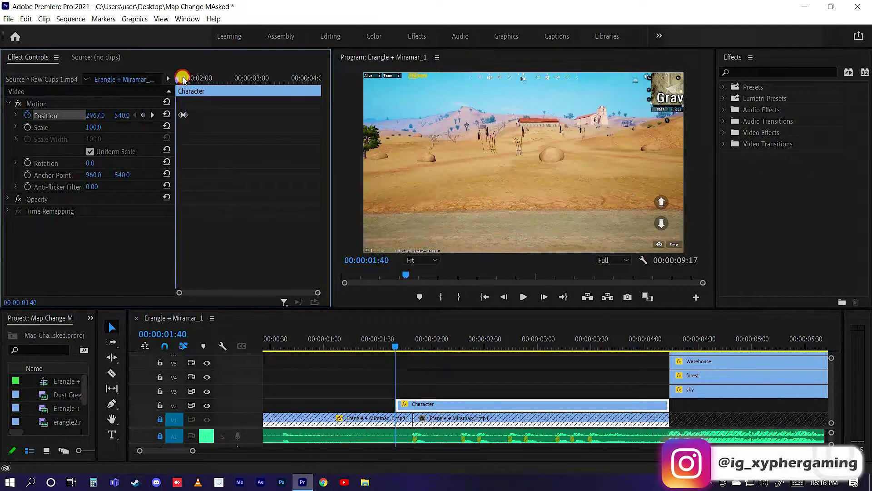
pyautogui.moveTo(191, 81); pyautogui.dragTo(181, 80)
pyautogui.press('Right')
pyautogui.press('Right')
pyautogui.press('Right')
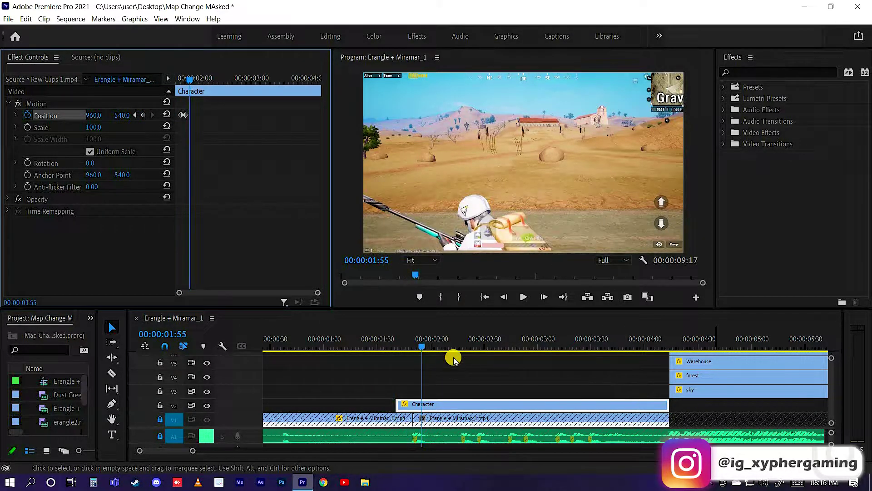
pyautogui.click(463, 349)
# - Slide the Warehouse clip on V5 earlier to start around 00:00:02:10
pyautogui.moveTo(595, 309); pyautogui.dragTo(594, 145)
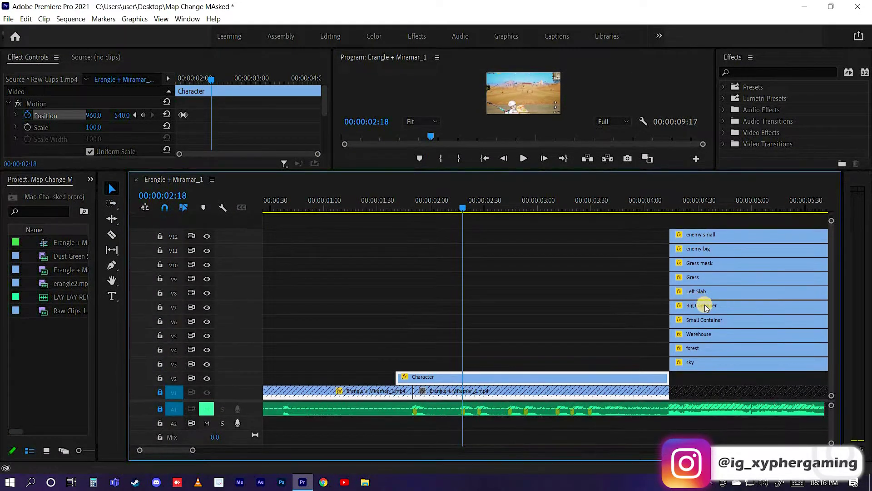
pyautogui.moveTo(714, 335)
pyautogui.mouseDown()
pyautogui.moveTo(559, 353)
pyautogui.moveTo(682, 359)
pyautogui.mouseUp()
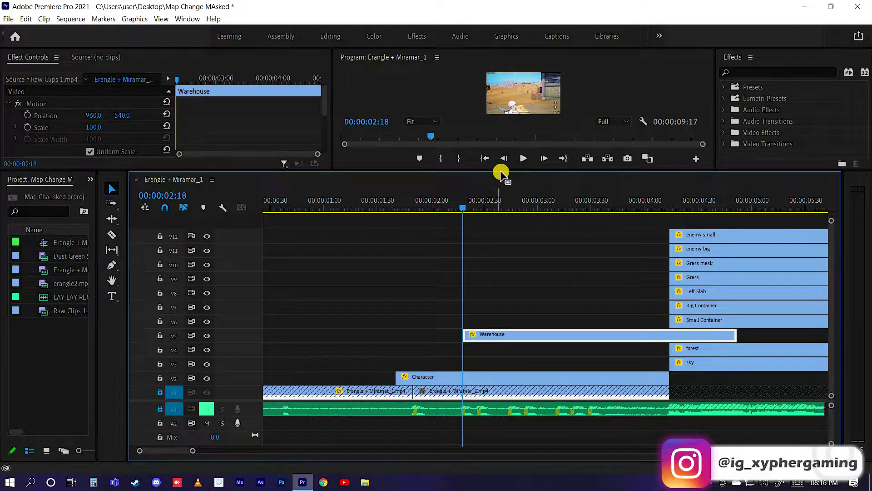
pyautogui.moveTo(494, 298); pyautogui.dragTo(495, 305)
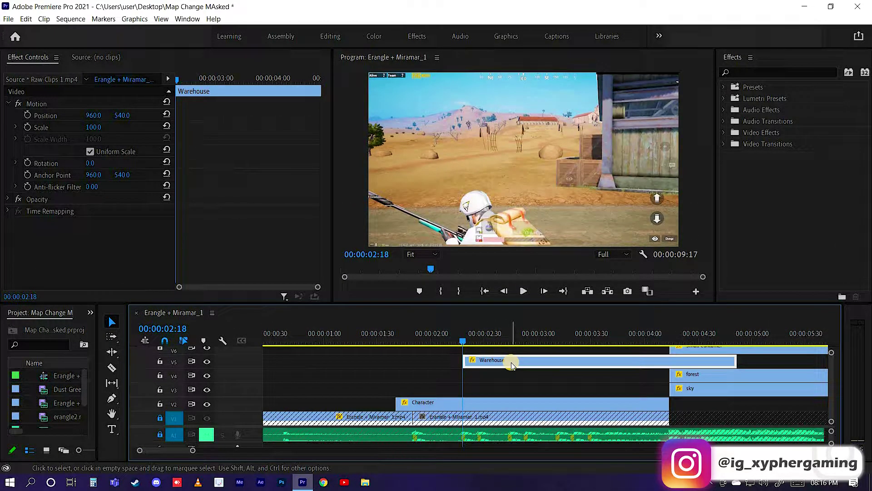
pyautogui.press('Left')
pyautogui.press('Left')
pyautogui.press('Left')
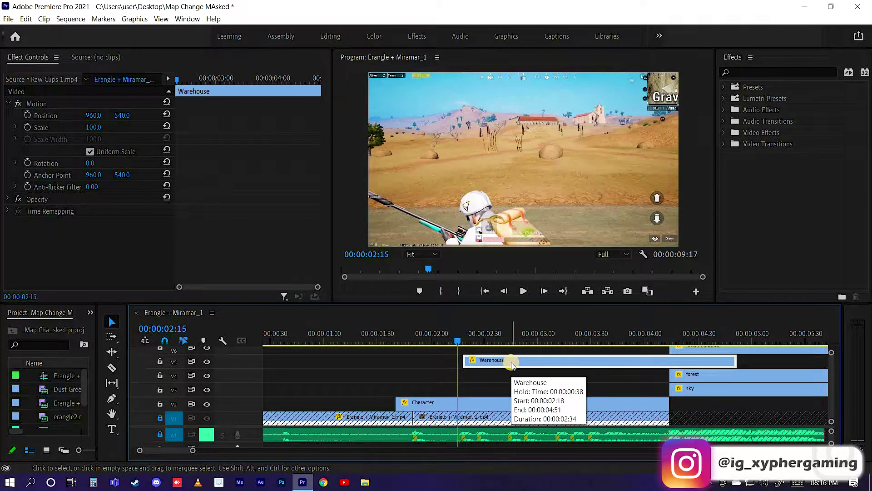
pyautogui.press('Left')
pyautogui.press('Left')
pyautogui.moveTo(480, 361); pyautogui.dragTo(464, 361)
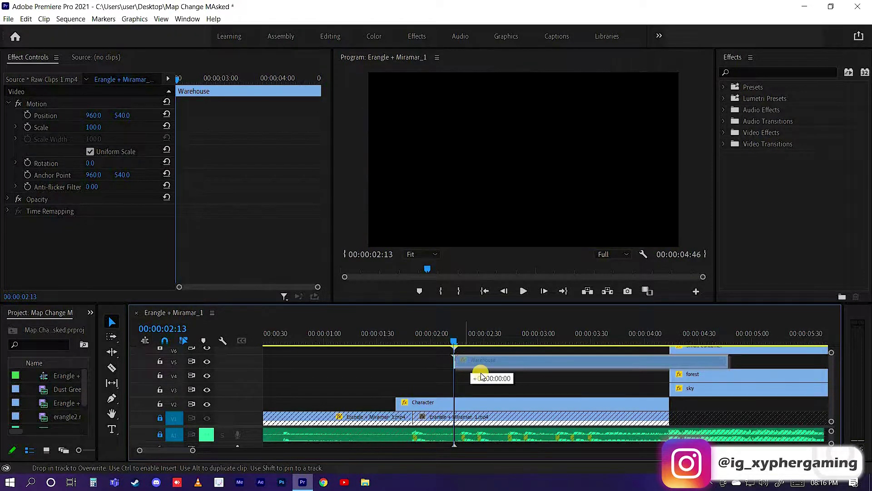
pyautogui.moveTo(464, 362); pyautogui.dragTo(458, 362)
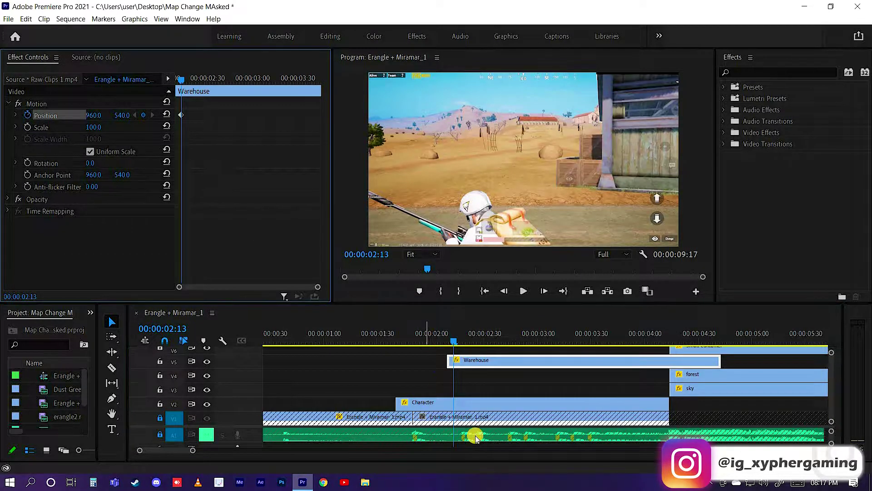
# - Keyframe the Warehouse layer's Position so it drops from Y -291 to 540
pyautogui.press('Right')
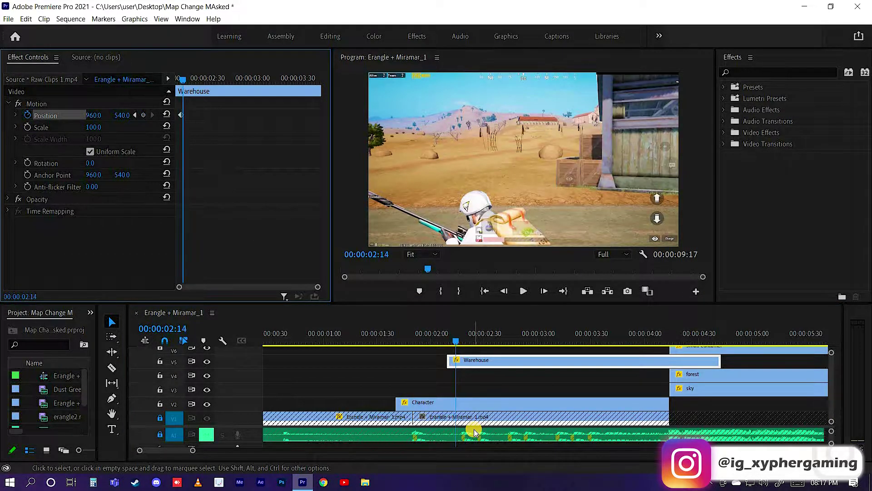
pyautogui.press('Right')
pyautogui.press('Right')
pyautogui.press('Right')
pyautogui.press('Right')
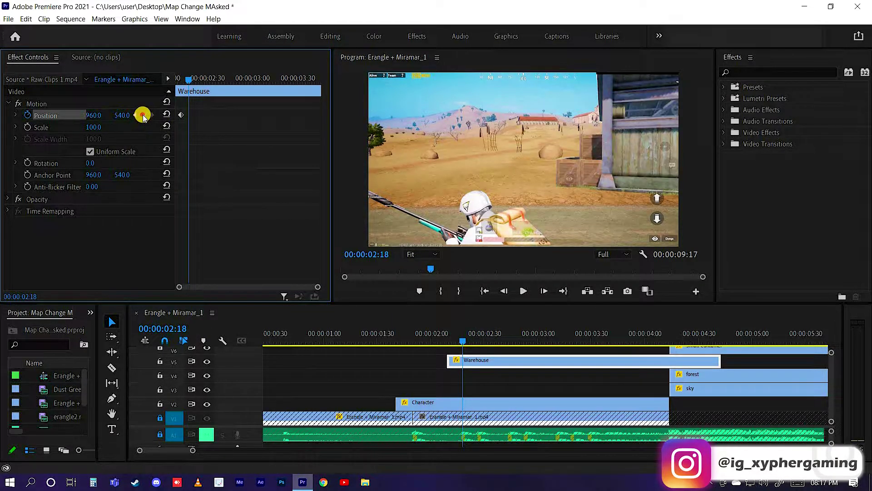
pyautogui.click(139, 117)
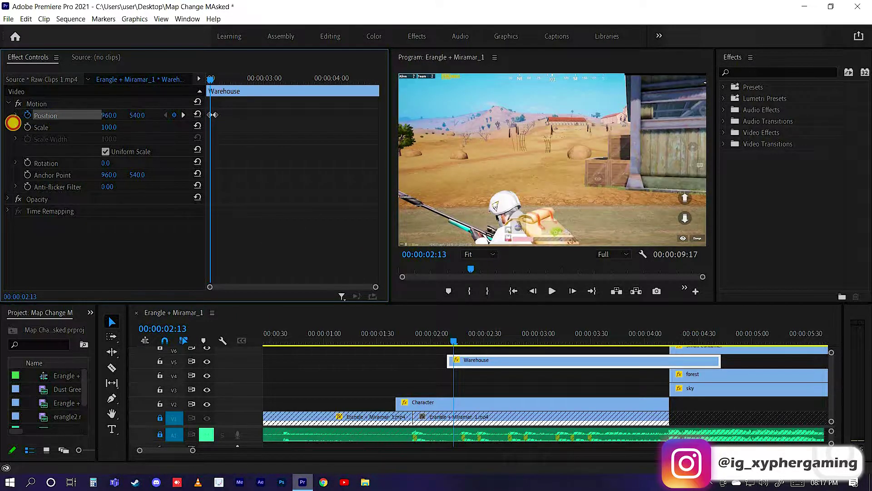
pyautogui.moveTo(136, 115); pyautogui.dragTo(77, 116)
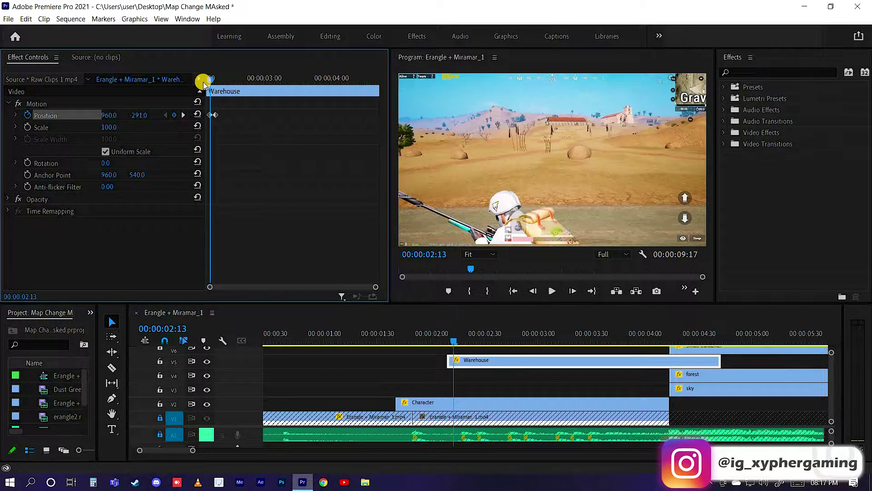
pyautogui.moveTo(194, 81)
pyautogui.mouseDown()
pyautogui.moveTo(235, 78)
pyautogui.moveTo(227, 91)
pyautogui.mouseUp()
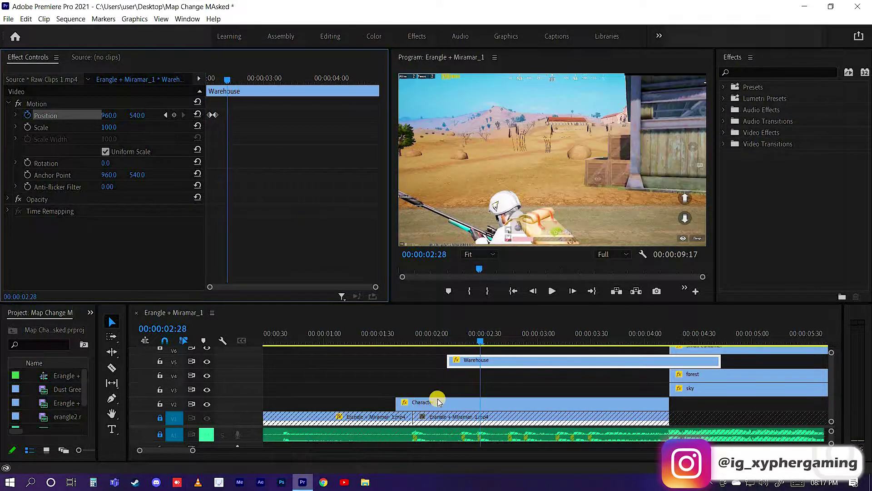
# - Put the playhead on frame 00:00:02:27
pyautogui.click(480, 343)
pyautogui.moveTo(482, 346); pyautogui.dragTo(478, 344)
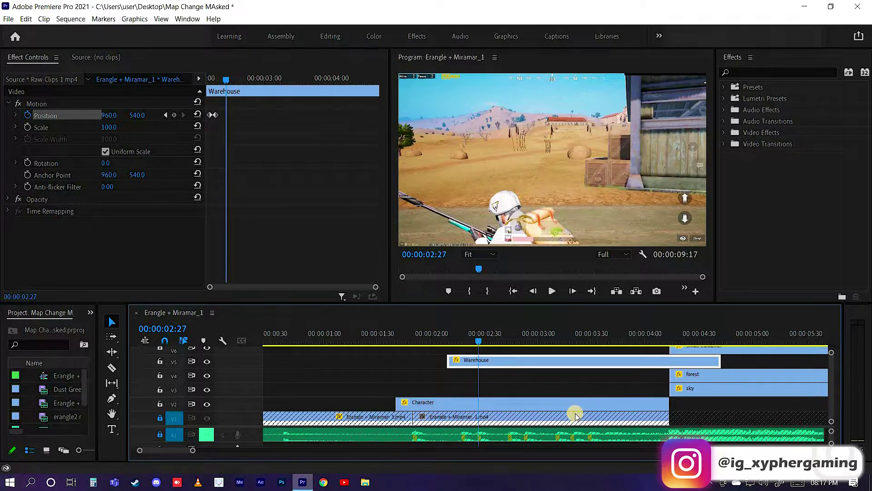
pyautogui.click(478, 339)
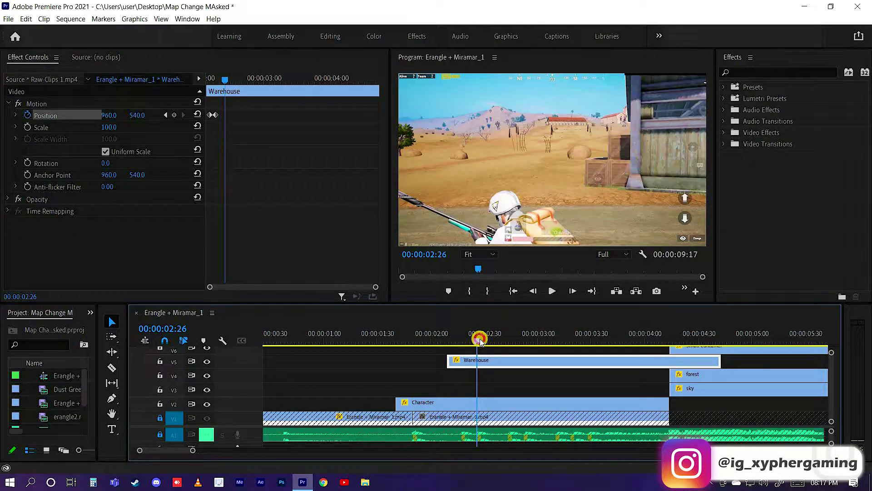
pyautogui.click(480, 339)
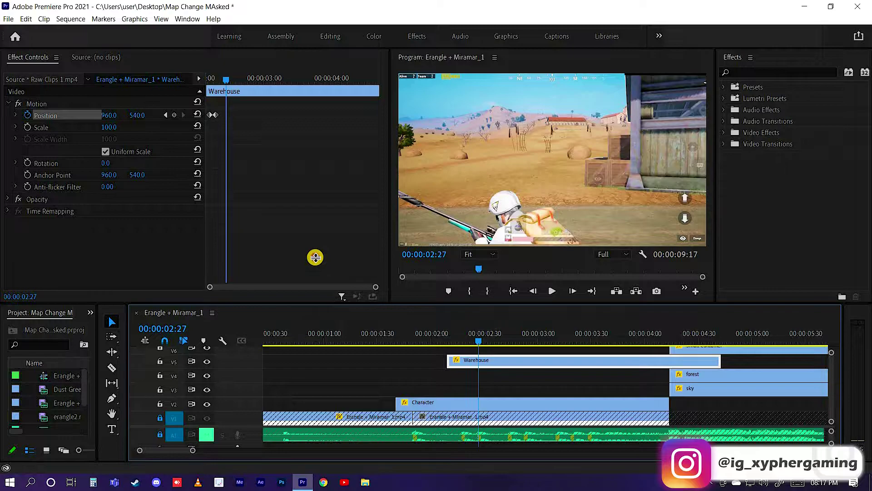
# - Move the Left Slab clip on V8 earlier so it starts near 00:00:02:22
pyautogui.moveTo(315, 303); pyautogui.dragTo(315, 257)
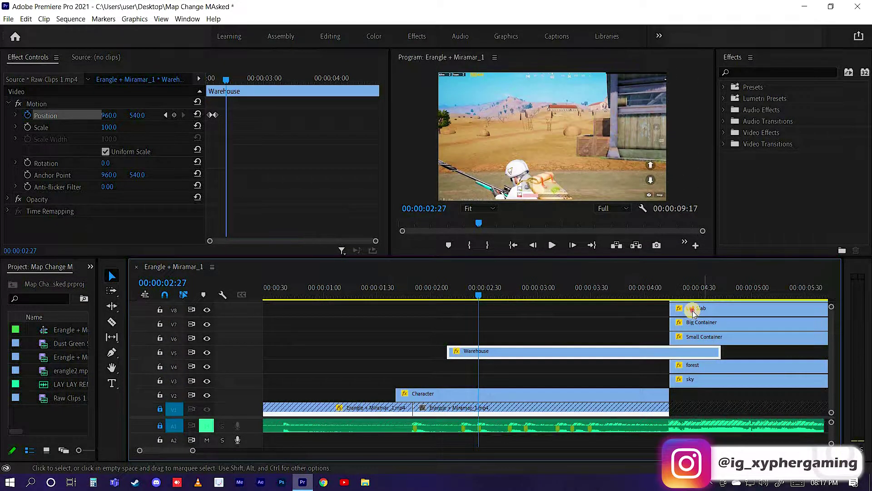
pyautogui.moveTo(692, 313)
pyautogui.mouseDown()
pyautogui.moveTo(524, 316)
pyautogui.moveTo(537, 316)
pyautogui.mouseUp()
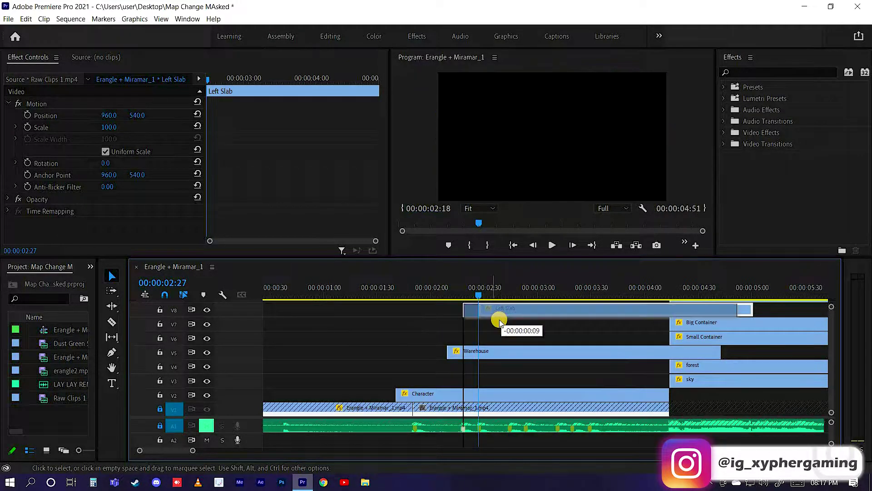
pyautogui.moveTo(503, 309); pyautogui.dragTo(487, 311)
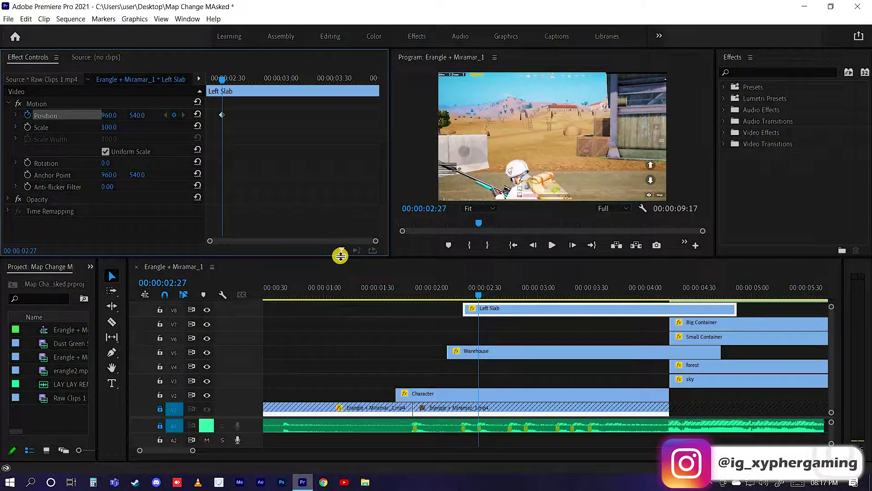
# - Keyframe Left Slab's Position X from 418 to 960 so it slides in from the left
pyautogui.press('Left')
pyautogui.press('Left')
pyautogui.press('Left')
pyautogui.press('Left')
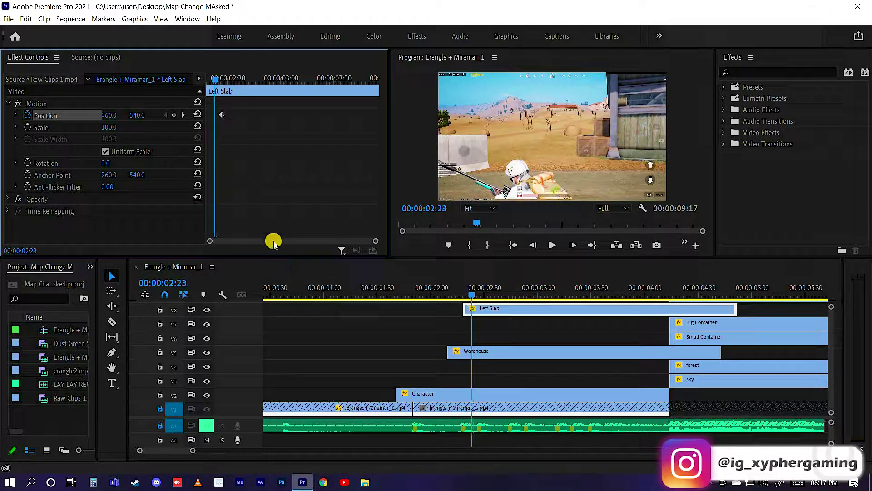
pyautogui.press('Left')
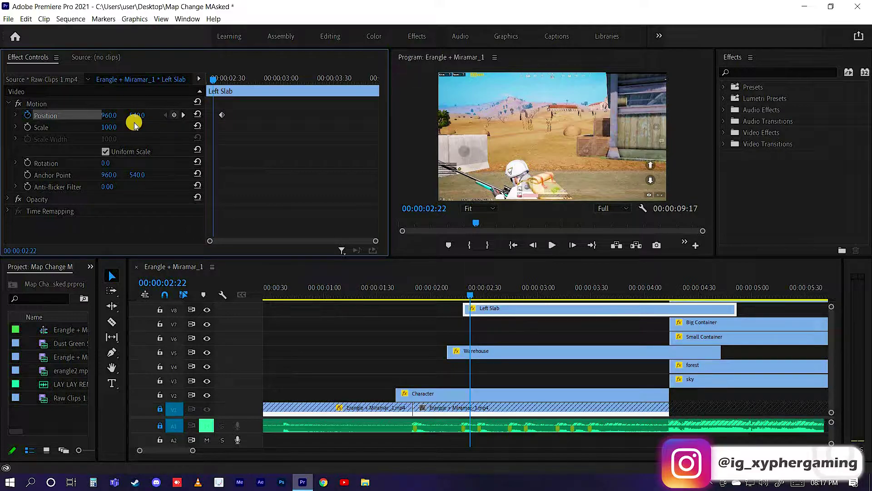
pyautogui.moveTo(100, 116); pyautogui.dragTo(74, 113)
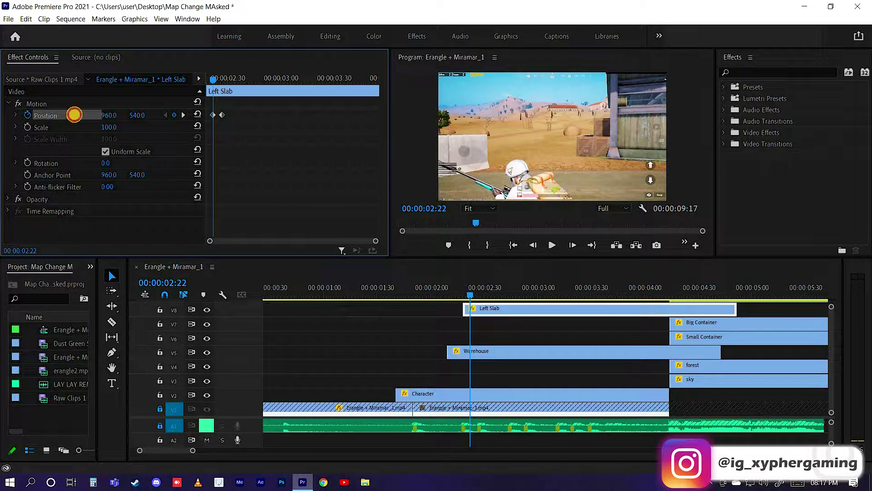
pyautogui.moveTo(202, 83); pyautogui.dragTo(252, 89)
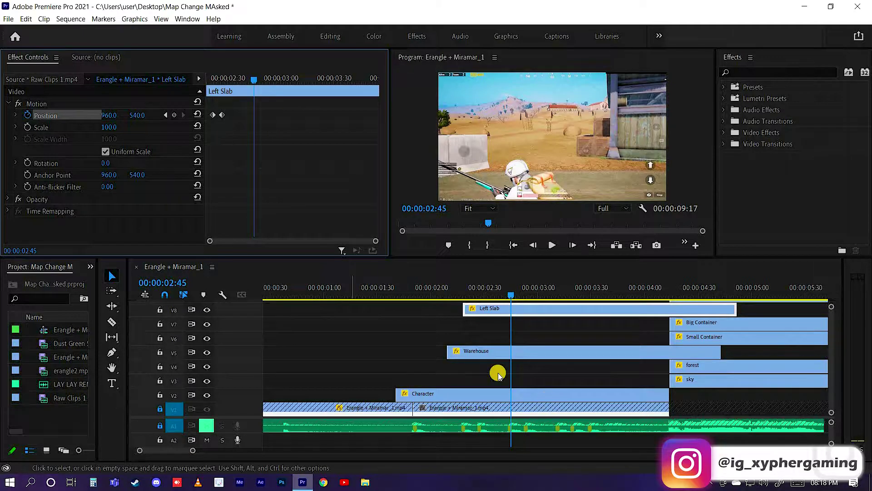
pyautogui.click(510, 294)
pyautogui.click(509, 294)
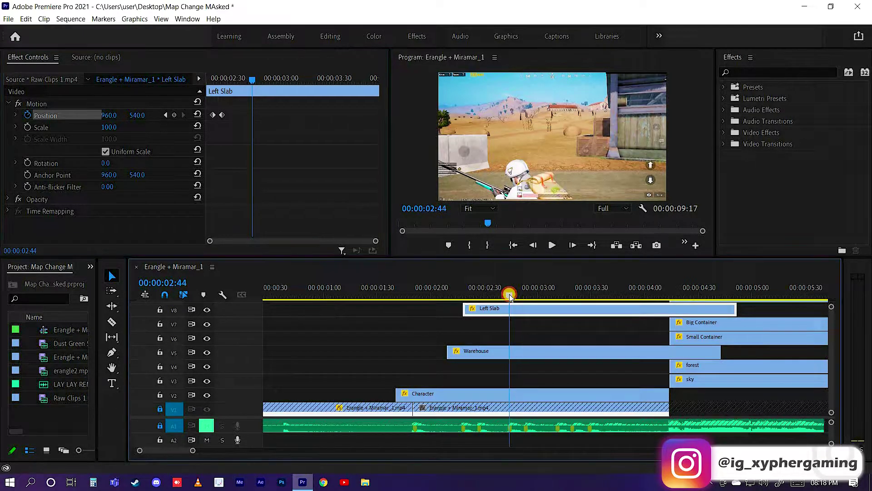
pyautogui.press('Left')
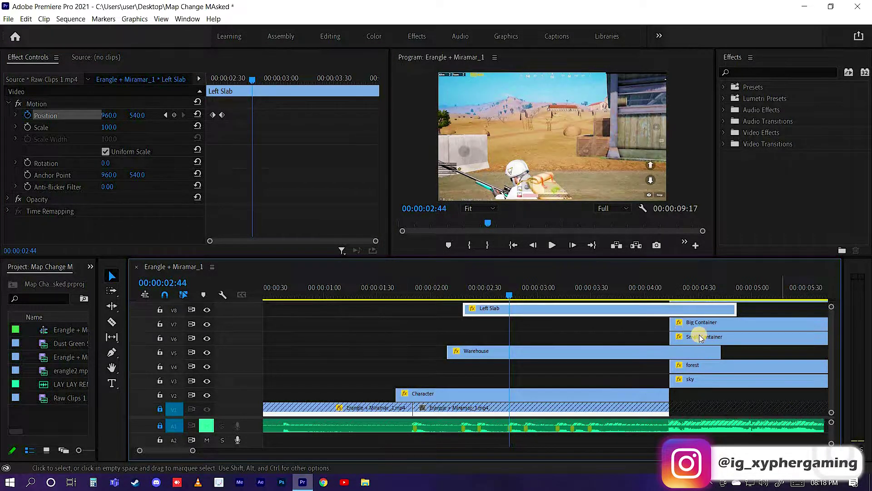
# - Shift Big Container earlier on V7 and keyframe Position Y from -264 at 00:00:02:38 to 540
pyautogui.moveTo(703, 322); pyautogui.dragTo(528, 325)
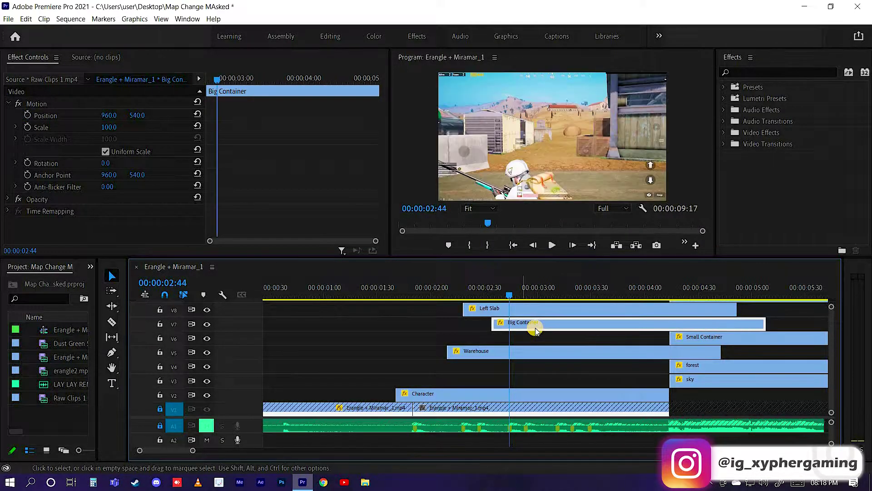
pyautogui.click(28, 114)
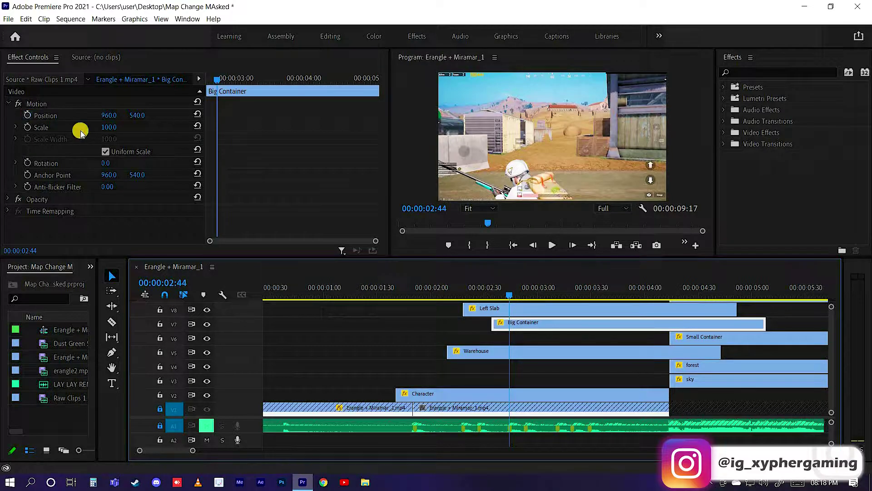
pyautogui.press('Left')
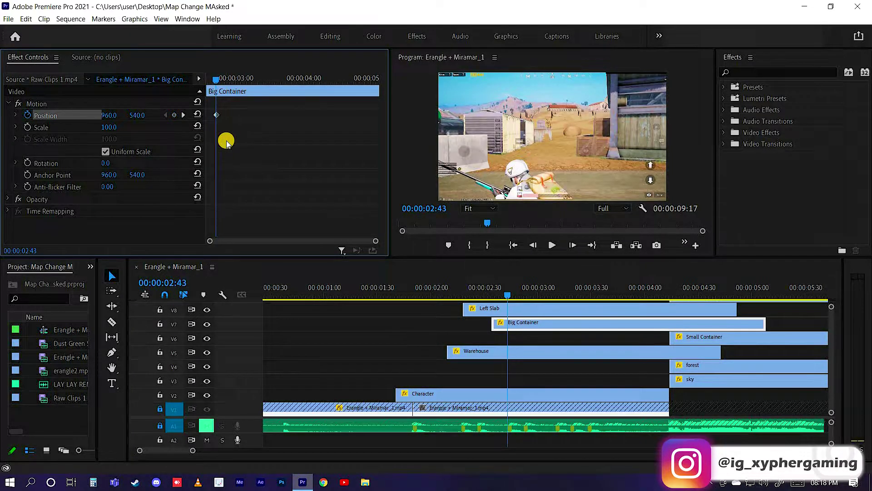
pyautogui.press('Left')
pyautogui.press('Left')
pyautogui.press('Left')
pyautogui.press('Left')
pyautogui.press('Left')
pyautogui.click(174, 115)
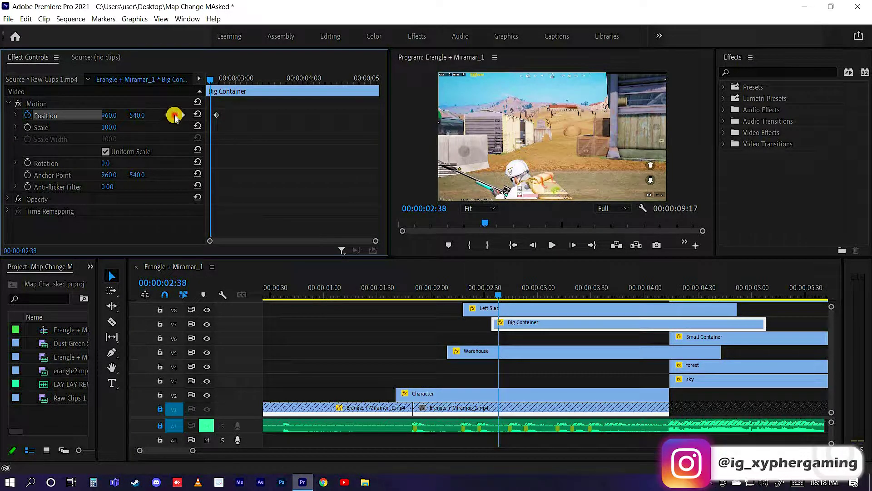
pyautogui.moveTo(137, 115); pyautogui.dragTo(16, 117)
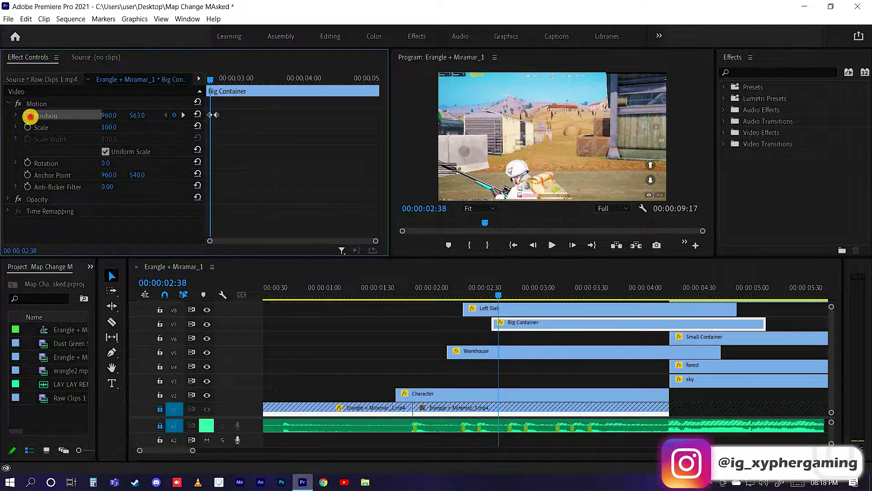
pyautogui.click(191, 82)
pyautogui.hotkey('shift', 'Right')
pyautogui.hotkey('shift', 'Right')
pyautogui.hotkey('shift', 'Right')
pyautogui.hotkey('shift', 'Right')
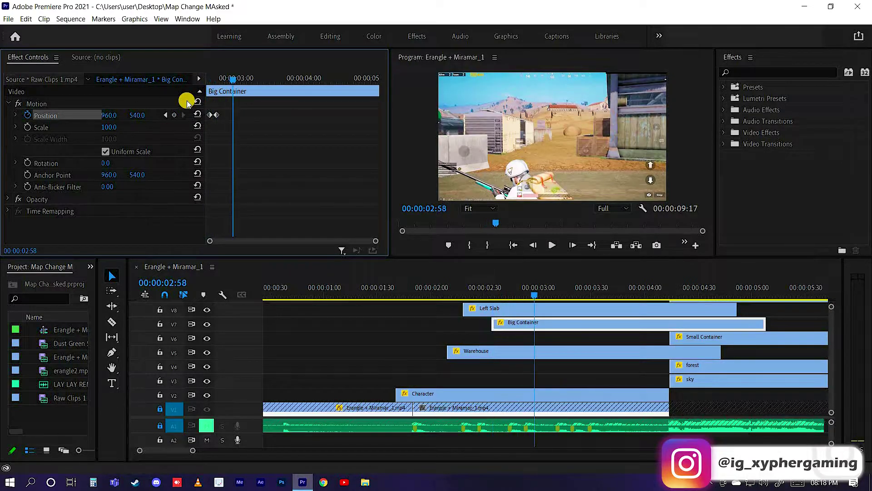
pyautogui.moveTo(221, 85); pyautogui.dragTo(200, 88)
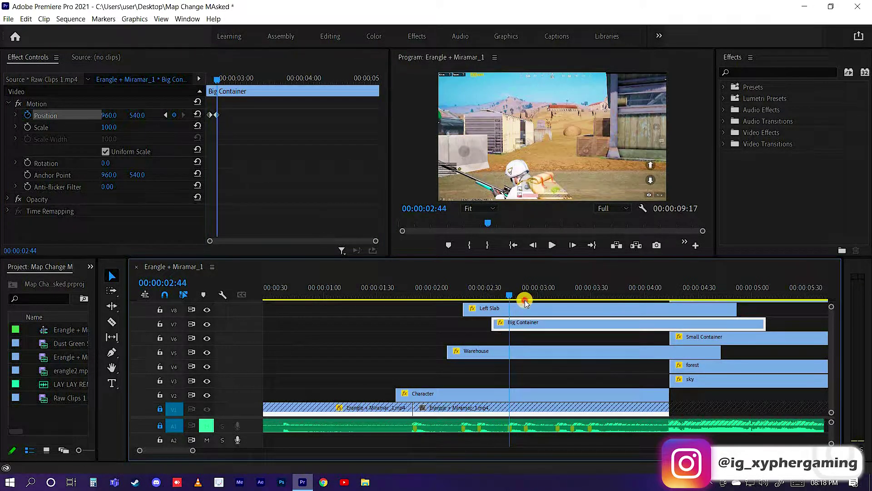
pyautogui.moveTo(510, 295); pyautogui.dragTo(525, 301)
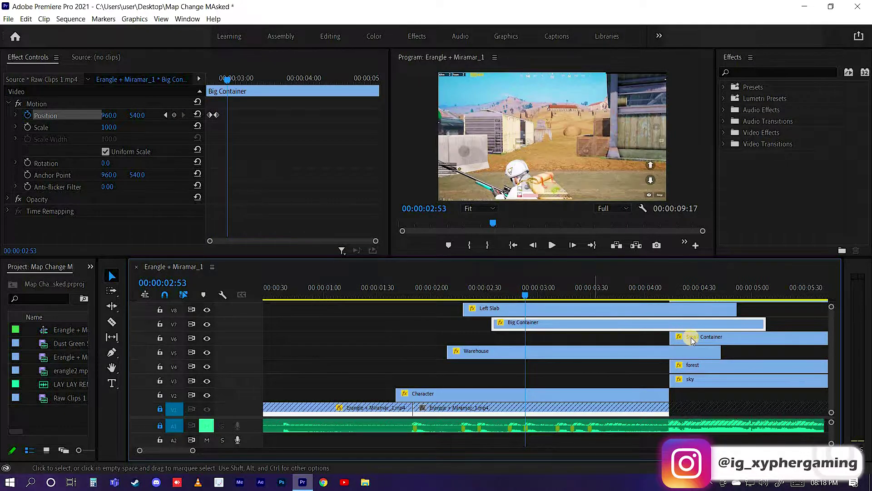
# - Shift Small Container earlier on V6 and keyframe Position Y from -55 at 00:00:02:48 to 540
pyautogui.moveTo(574, 347); pyautogui.dragTo(537, 336)
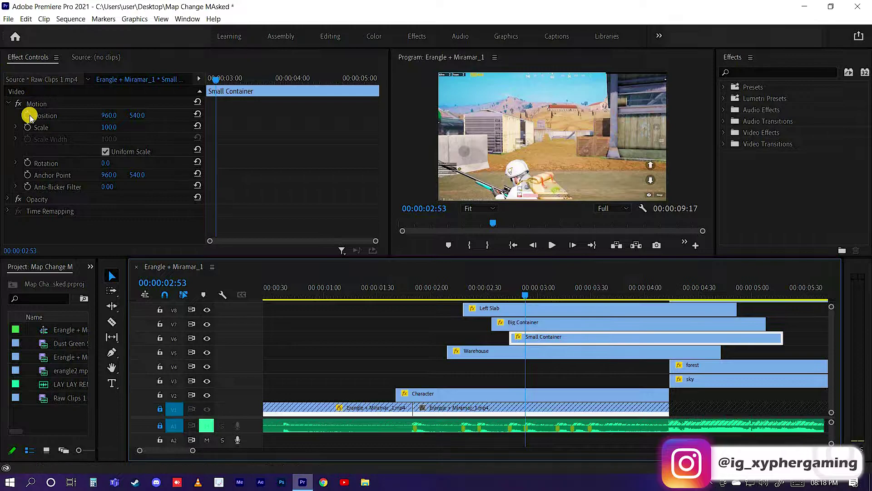
pyautogui.click(28, 116)
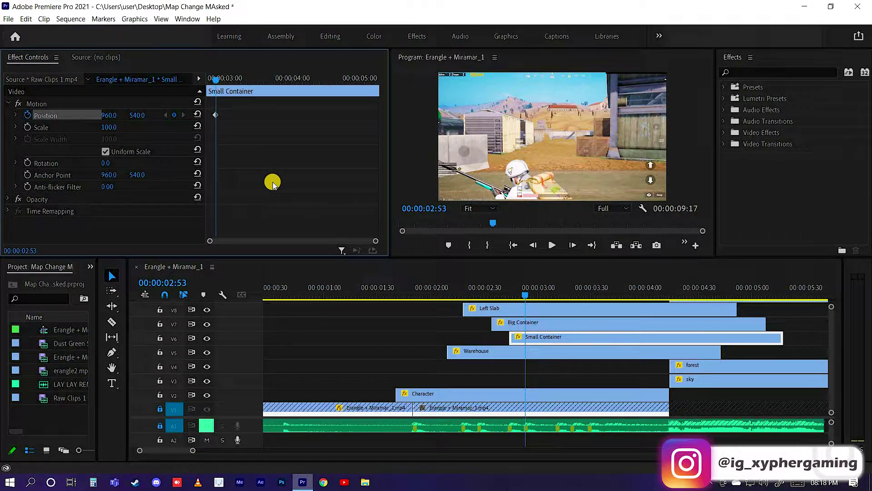
pyautogui.press('Left')
pyautogui.press('Left')
pyautogui.press('Left')
pyautogui.press('Left')
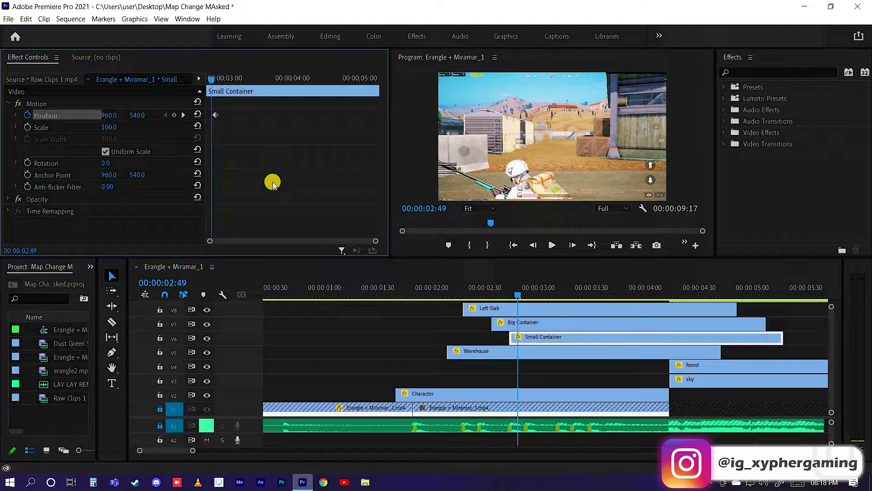
pyautogui.press('Left')
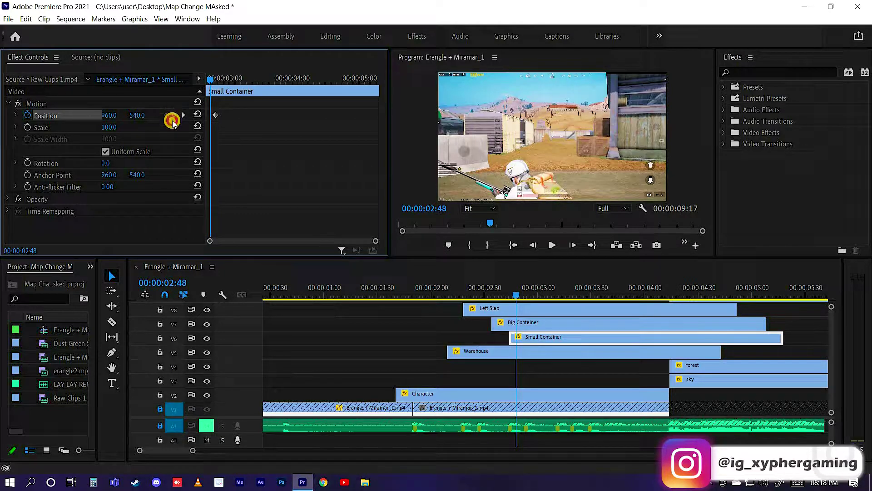
pyautogui.click(173, 120)
pyautogui.moveTo(130, 116); pyautogui.dragTo(75, 117)
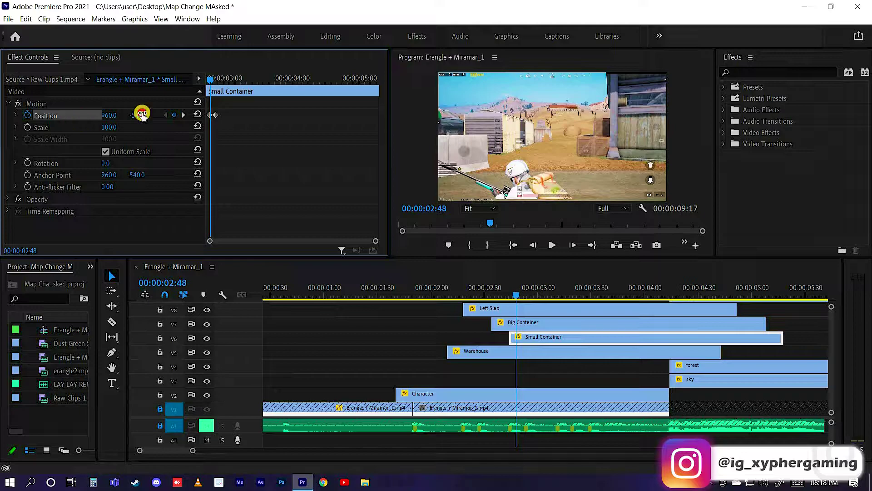
pyautogui.press('Down')
pyautogui.press('Left')
pyautogui.press('Left')
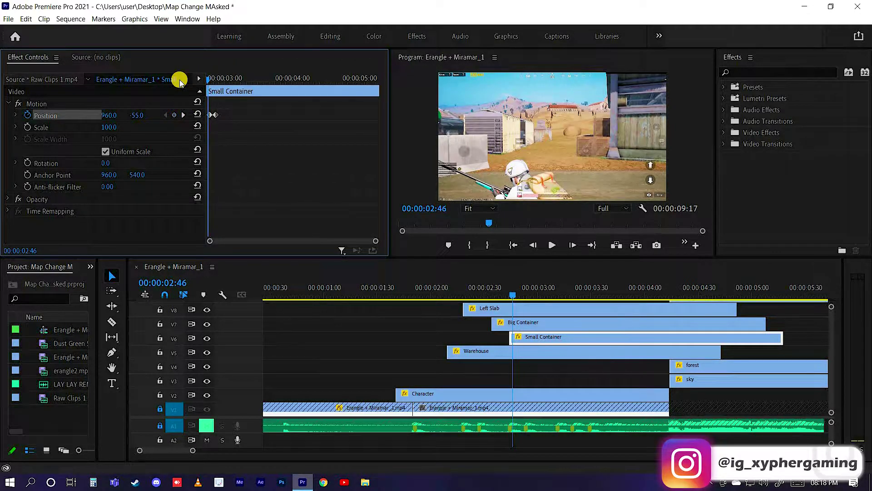
pyautogui.press('Left')
pyautogui.press('Left')
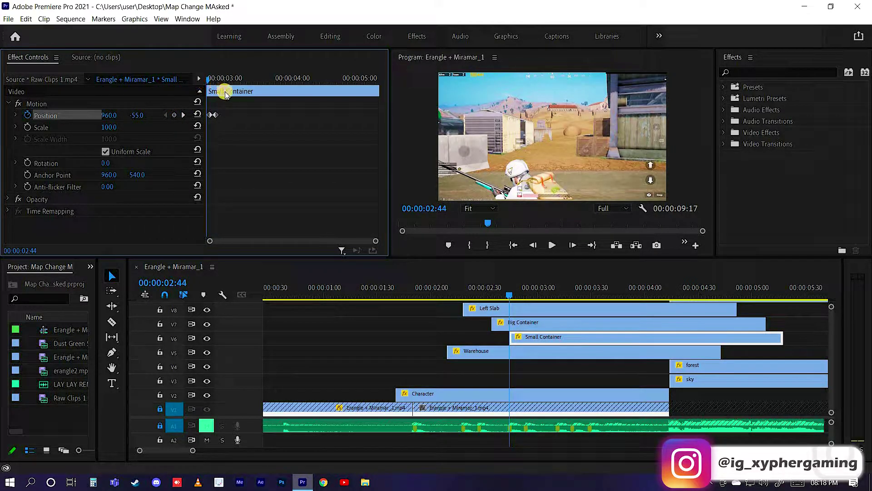
pyautogui.moveTo(208, 78)
pyautogui.mouseDown()
pyautogui.moveTo(201, 86)
pyautogui.moveTo(238, 78)
pyautogui.mouseUp()
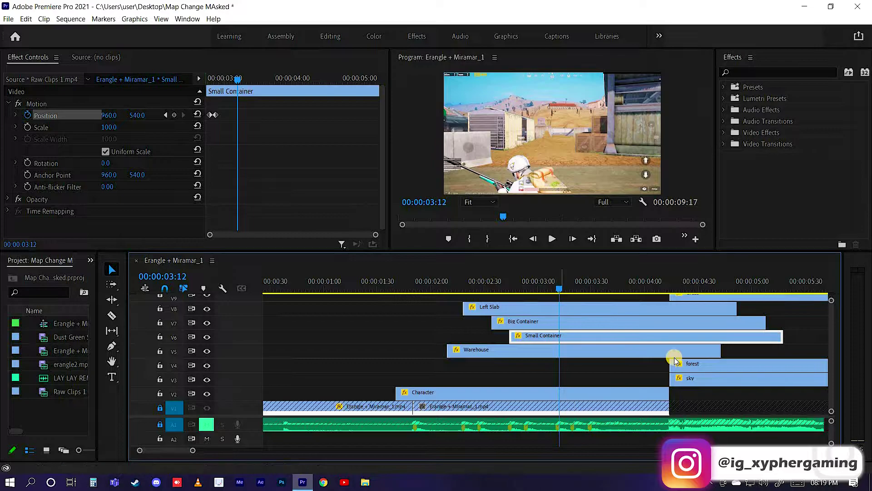
# - Move the forest clip earlier on V4 and clear its accidental Position keyframes
pyautogui.moveTo(692, 364)
pyautogui.mouseDown()
pyautogui.moveTo(569, 363)
pyautogui.moveTo(585, 366)
pyautogui.mouseUp()
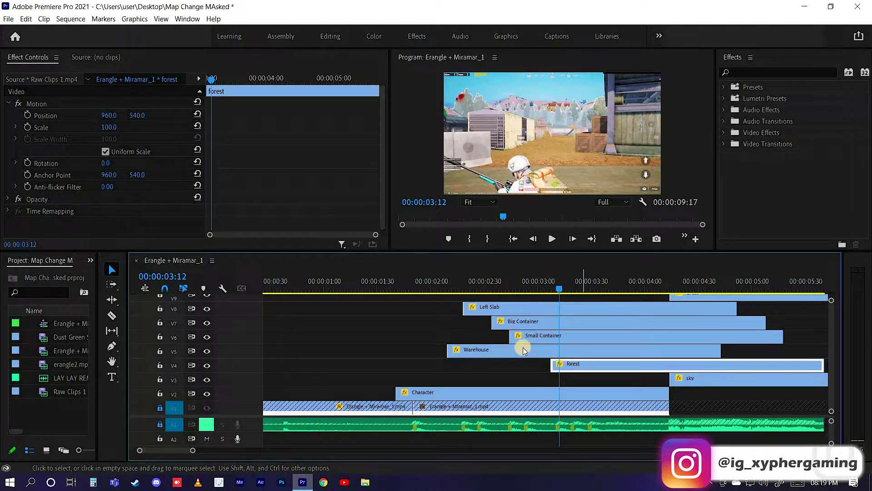
pyautogui.click(28, 115)
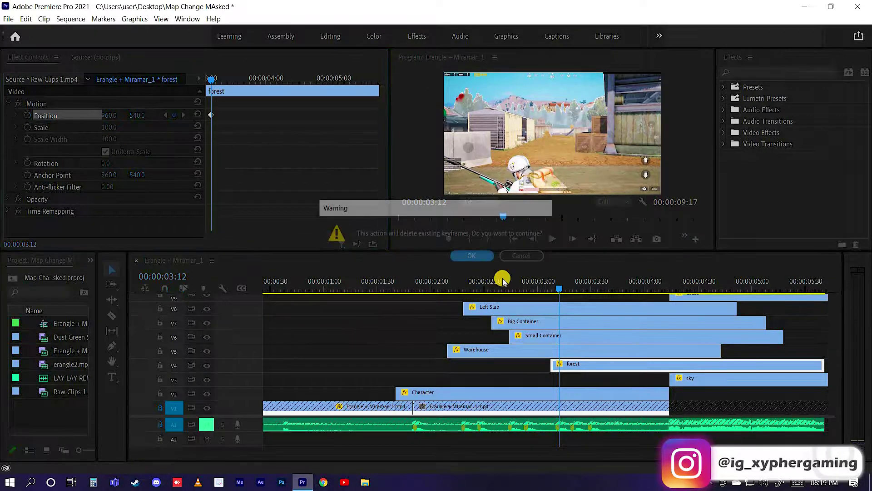
pyautogui.click(27, 114)
pyautogui.press('Return')
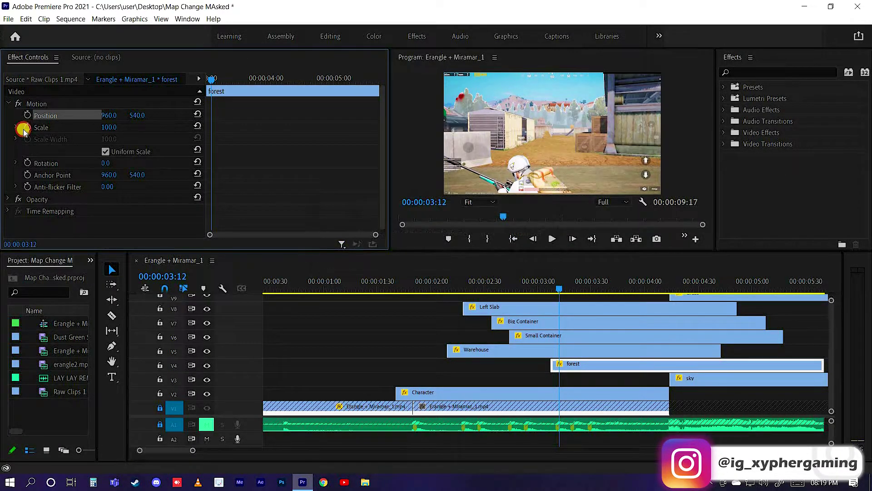
# - Start forest around 00:00:03 and keyframe its Scale to grow from 12 to 100
pyautogui.click(28, 127)
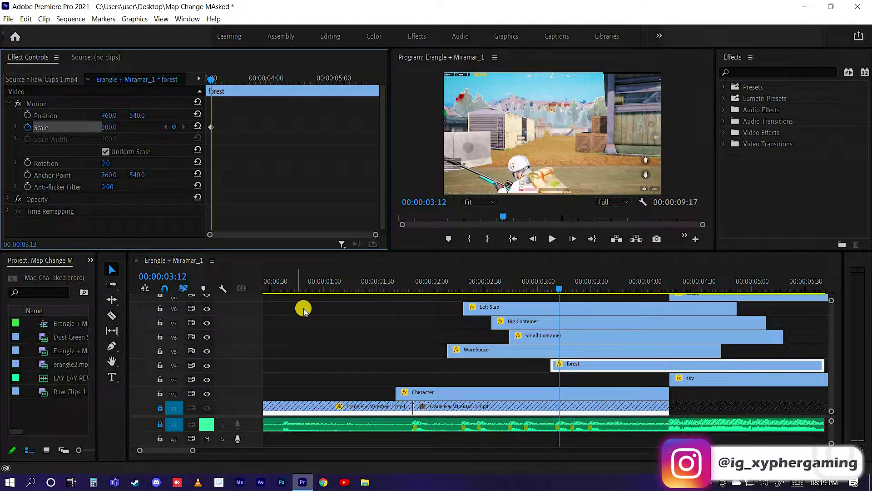
pyautogui.press('Left')
pyautogui.press('Left')
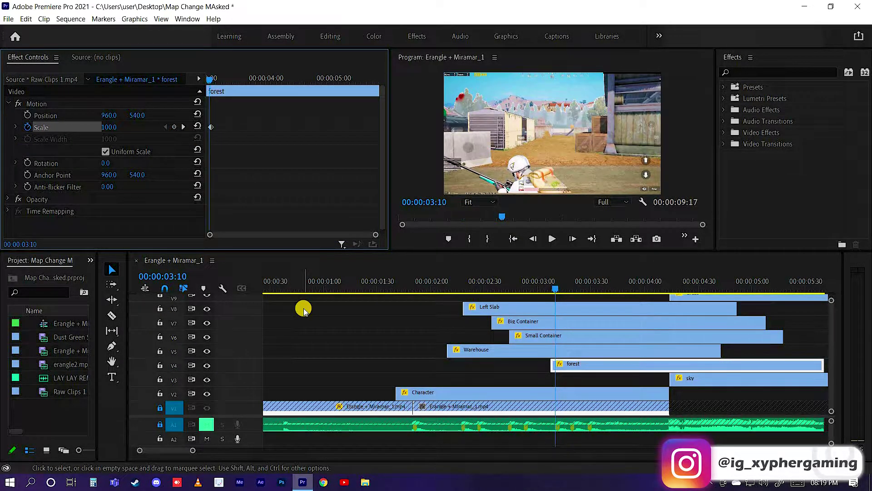
pyautogui.press('Left')
pyautogui.press('Left')
pyautogui.press('Left')
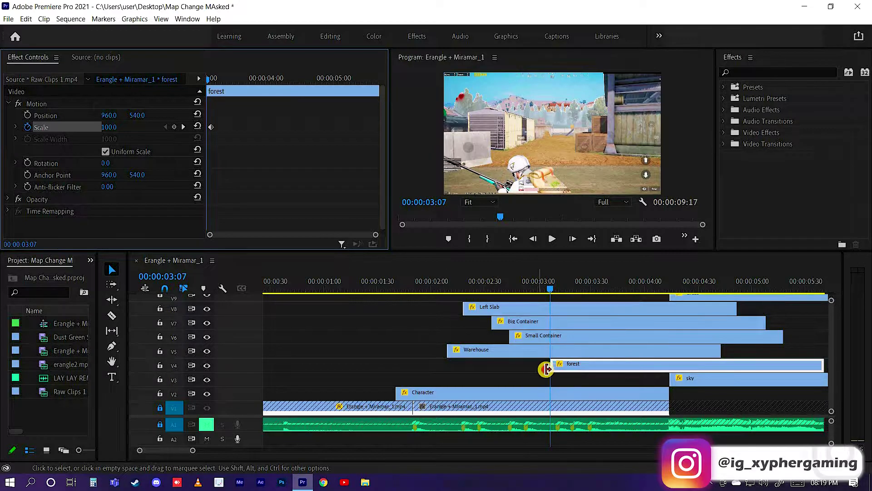
pyautogui.moveTo(546, 369); pyautogui.dragTo(495, 363)
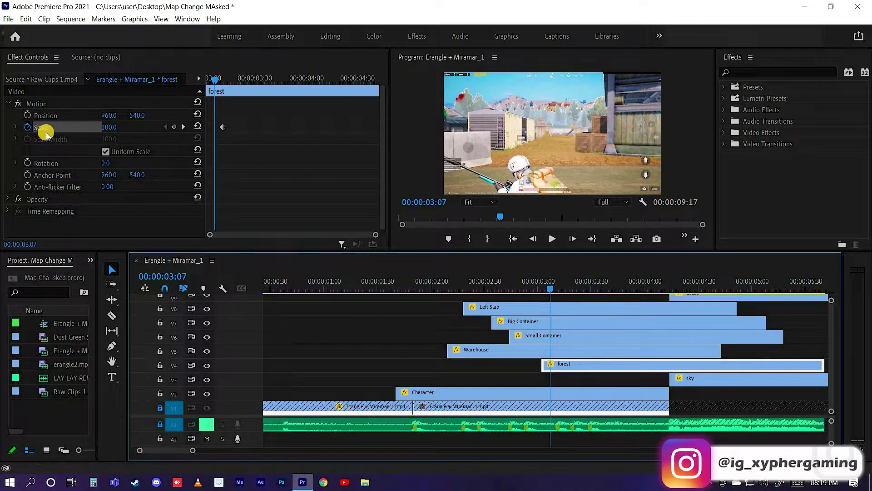
pyautogui.click(174, 127)
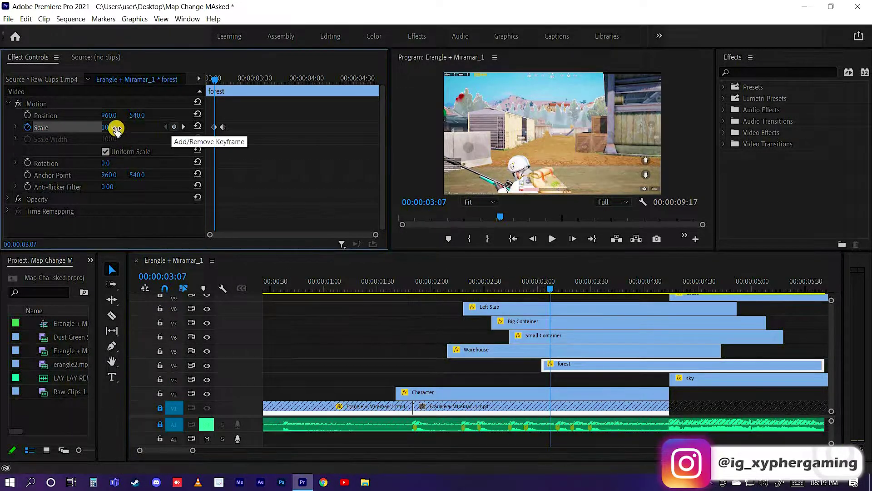
pyautogui.moveTo(77, 128); pyautogui.dragTo(61, 128)
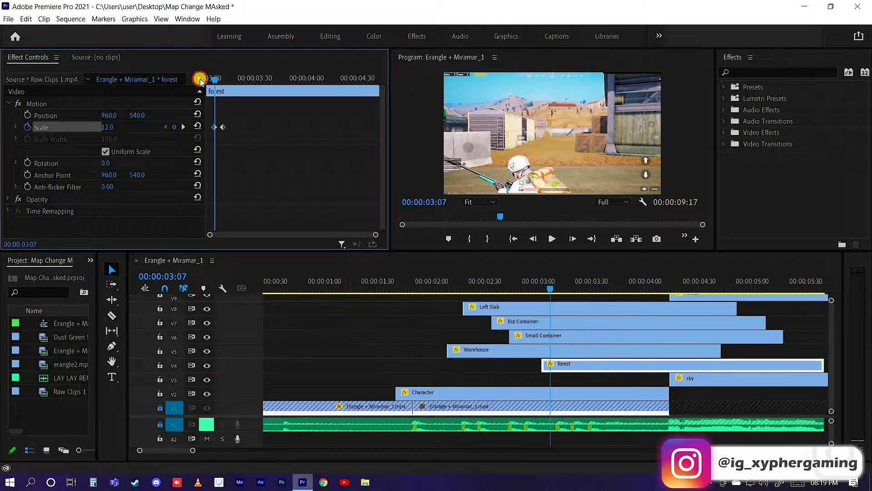
pyautogui.moveTo(201, 79); pyautogui.dragTo(238, 88)
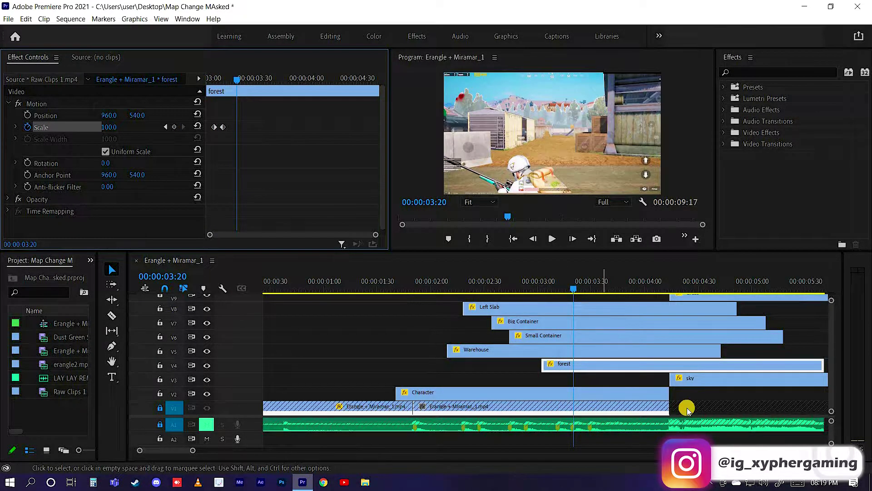
# - Move the sky clip to start near 00:00:03:07 and expand its Opacity settings
pyautogui.moveTo(704, 380)
pyautogui.mouseDown()
pyautogui.moveTo(568, 381)
pyautogui.moveTo(595, 382)
pyautogui.mouseUp()
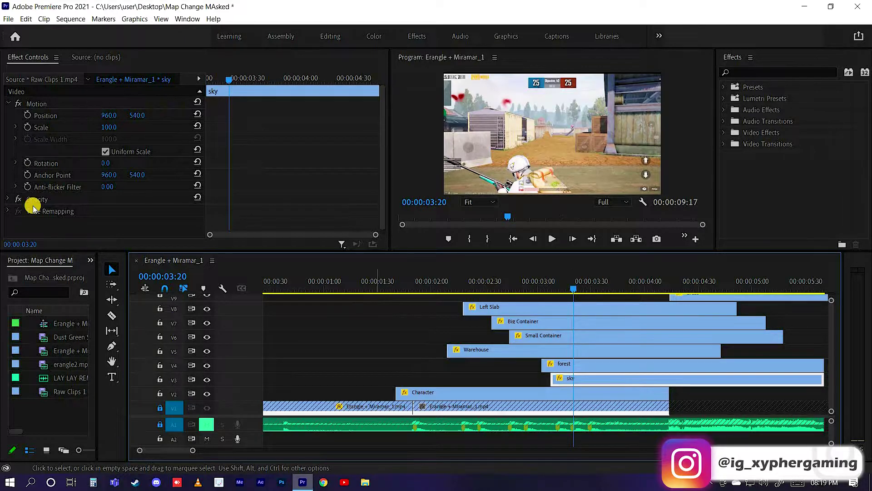
pyautogui.click(7, 104)
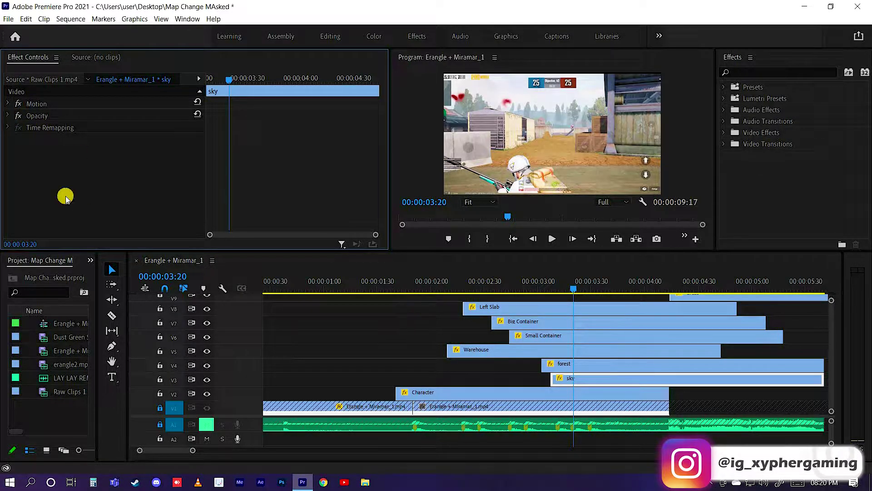
pyautogui.click(8, 115)
pyautogui.click(16, 139)
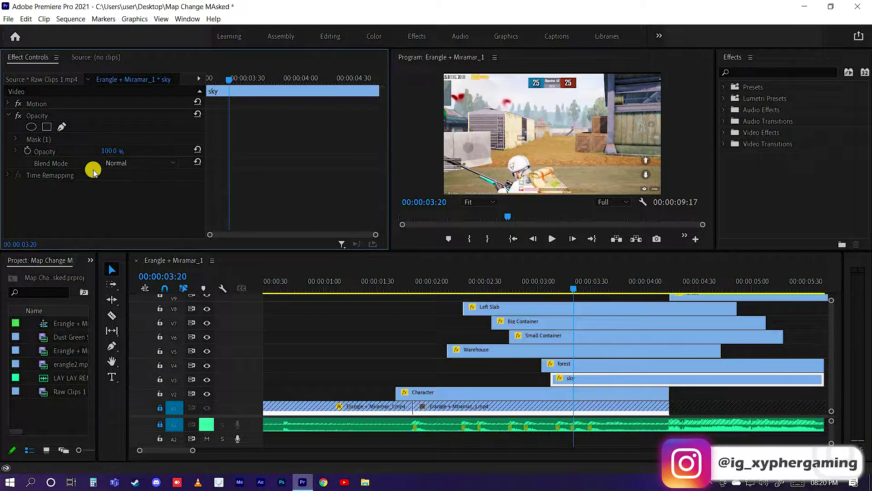
# - Keyframe the sky's Opacity from 0% to 100% over five frames and preview the fade
pyautogui.click(28, 151)
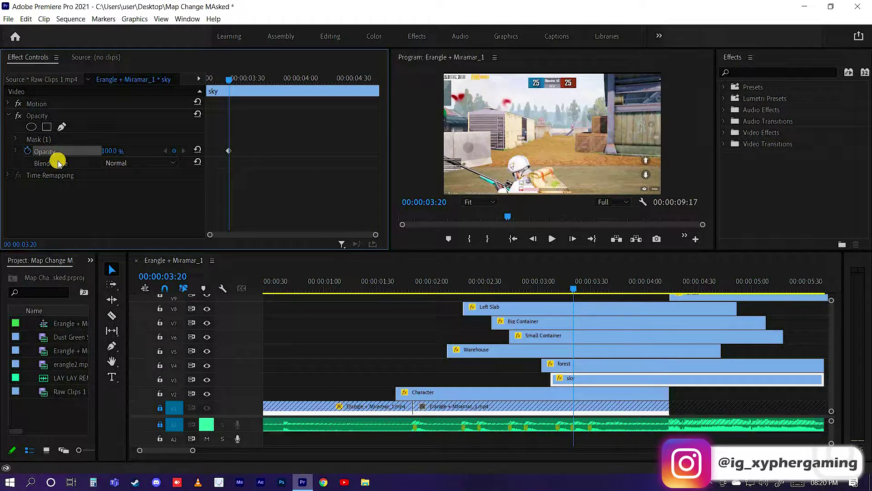
pyautogui.press('Left')
pyautogui.press('Left')
pyautogui.press('Left')
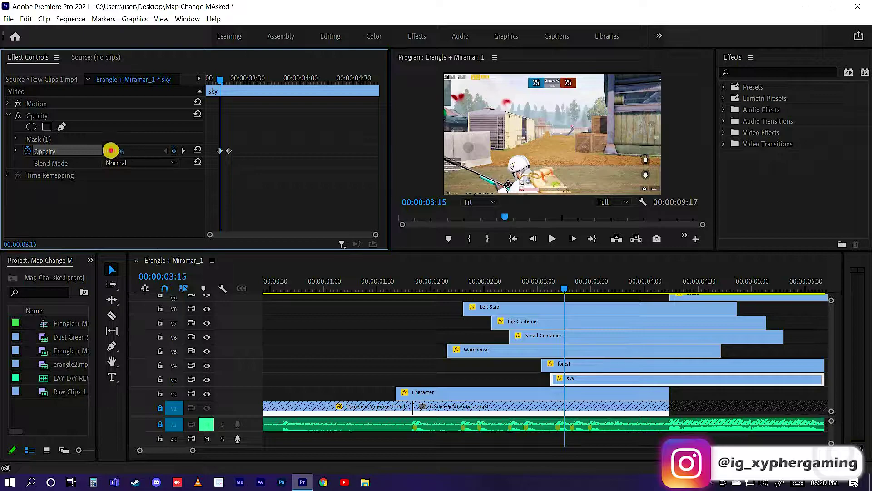
pyautogui.moveTo(110, 150); pyautogui.dragTo(12, 165)
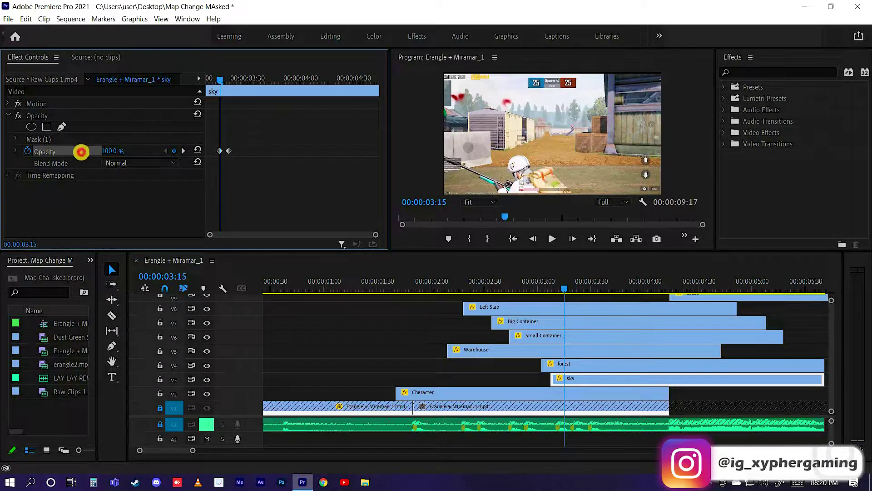
pyautogui.click(544, 285)
pyautogui.moveTo(551, 286); pyautogui.dragTo(565, 289)
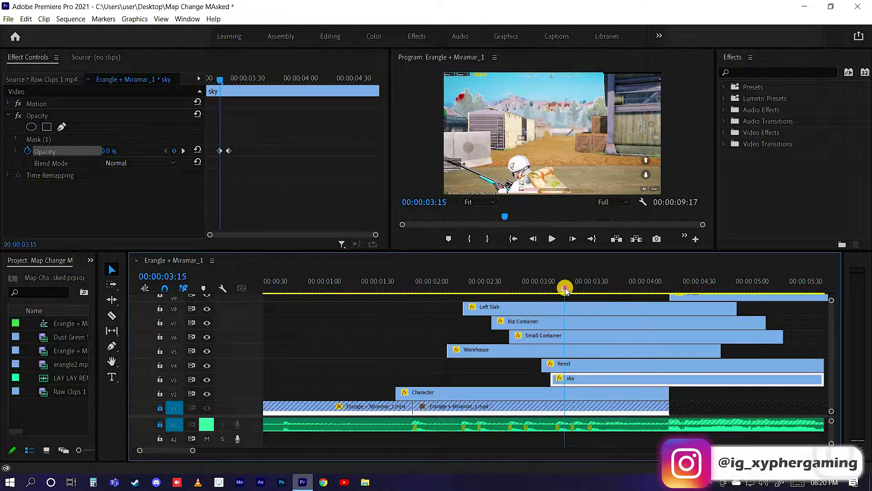
pyautogui.moveTo(565, 287)
pyautogui.mouseDown()
pyautogui.moveTo(602, 292)
pyautogui.moveTo(590, 296)
pyautogui.mouseUp()
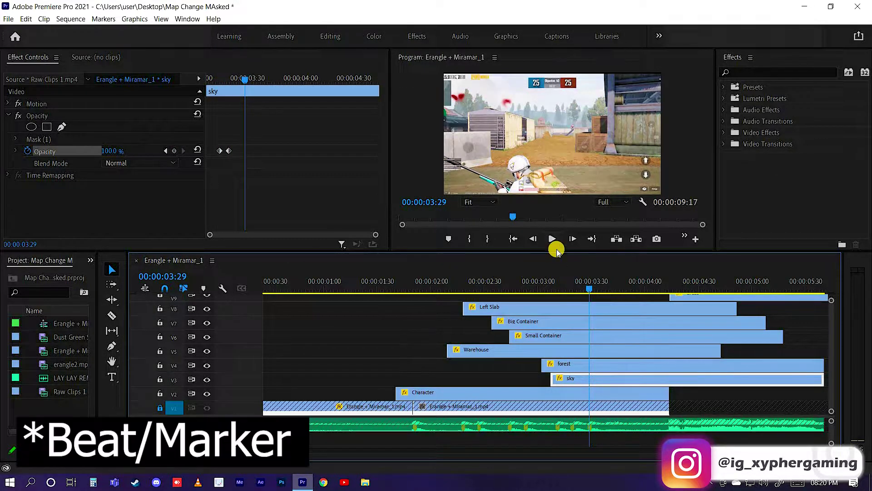
# - Move Grass to start near 00:00:03:22 and keyframe its Opacity from 0% to 100%
pyautogui.moveTo(558, 250)
pyautogui.mouseDown()
pyautogui.moveTo(546, 185)
pyautogui.moveTo(547, 198)
pyautogui.mouseUp()
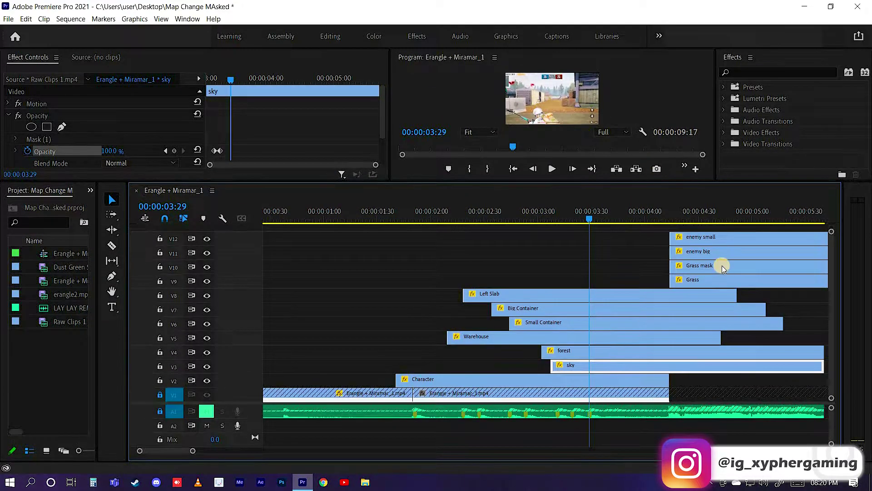
pyautogui.moveTo(695, 280); pyautogui.dragTo(608, 296)
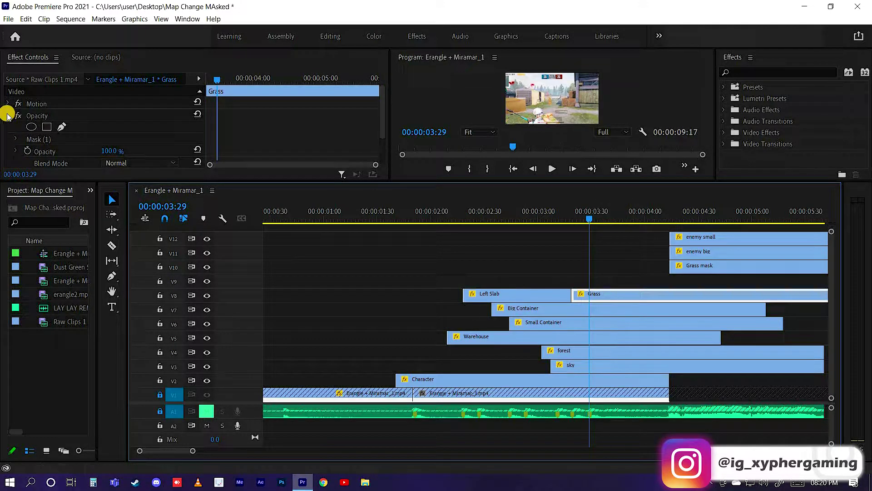
pyautogui.click(28, 151)
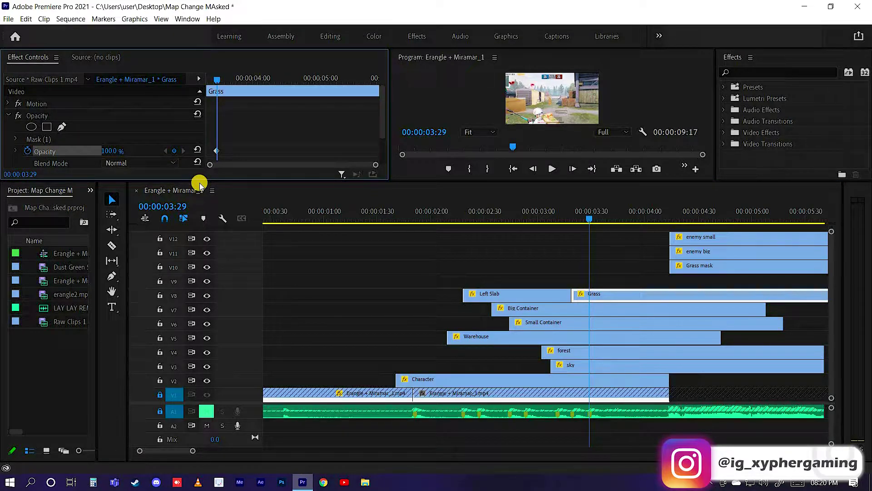
pyautogui.press('Left')
pyautogui.press('Left')
pyautogui.press('Left')
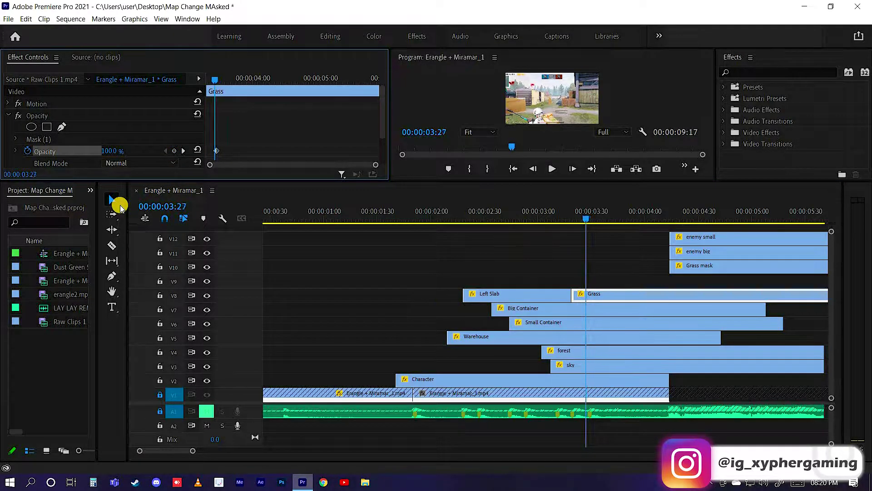
pyautogui.press('Left')
pyautogui.press('Left')
pyautogui.click(173, 150)
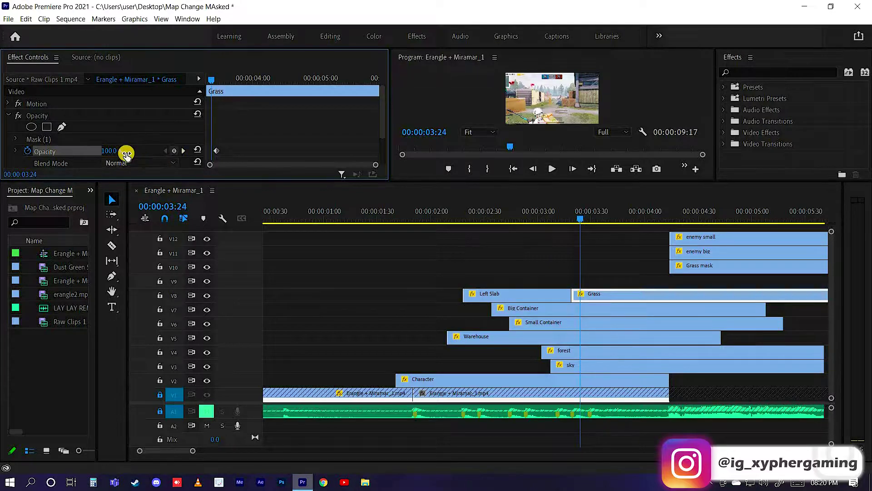
pyautogui.click(109, 150)
pyautogui.write('0')
pyautogui.press('Return')
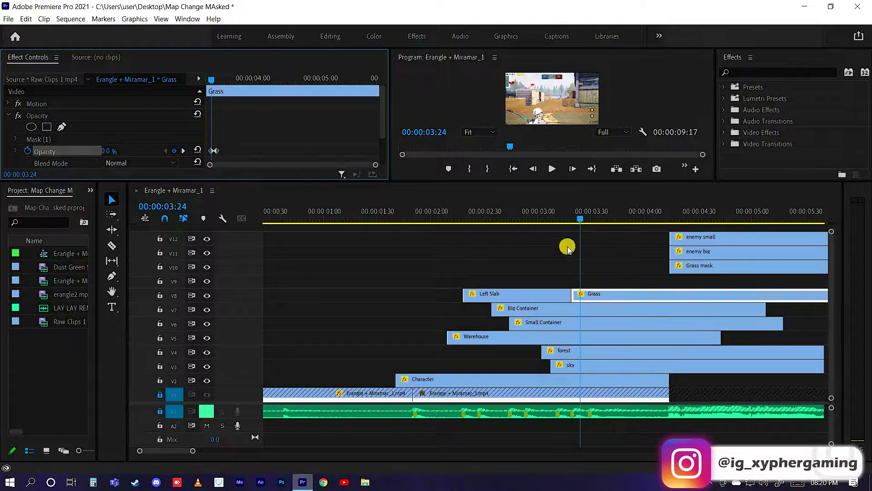
# - Scrub through the Grass fade-in to check it reaches full opacity
pyautogui.click(591, 222)
pyautogui.moveTo(591, 224); pyautogui.dragTo(577, 222)
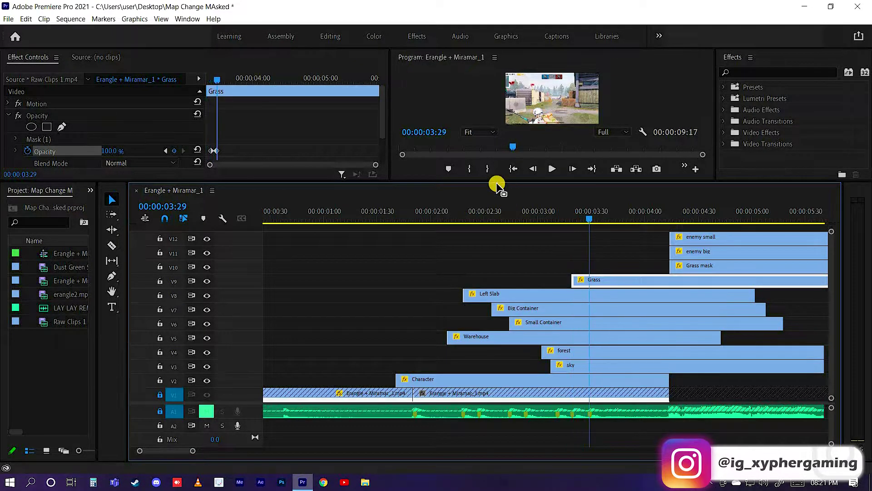
pyautogui.moveTo(481, 229); pyautogui.dragTo(480, 295)
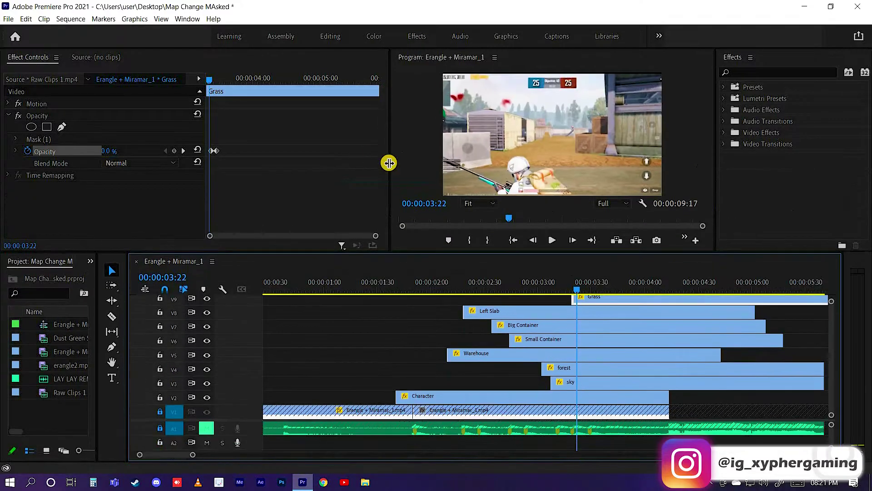
pyautogui.moveTo(584, 284); pyautogui.dragTo(586, 286)
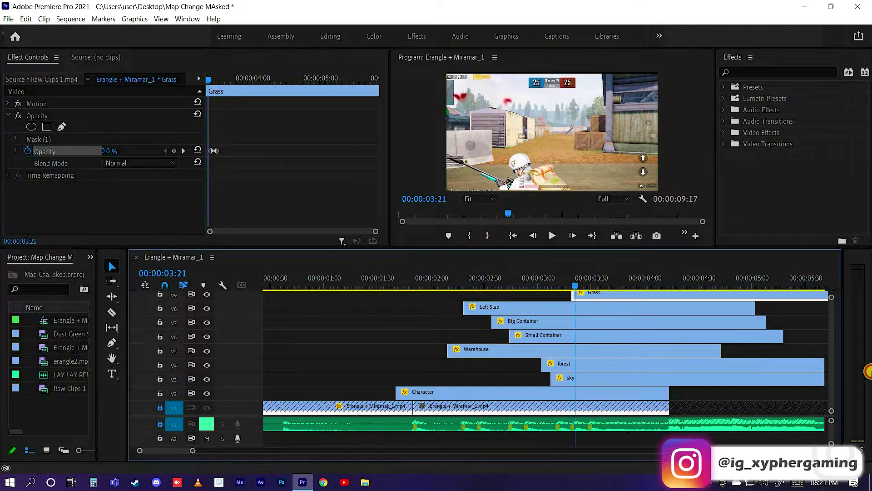
pyautogui.scroll(1, 709, 362)
pyautogui.scroll(2, 708, 362)
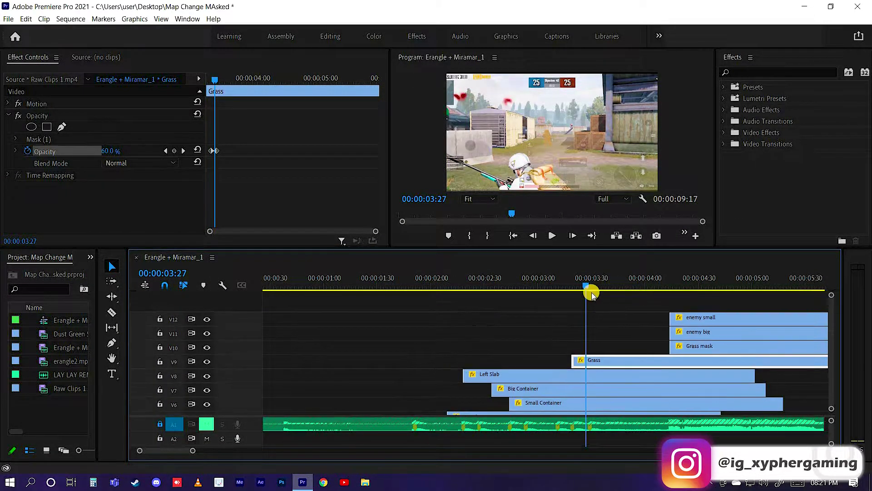
pyautogui.click(593, 284)
pyautogui.press('Right')
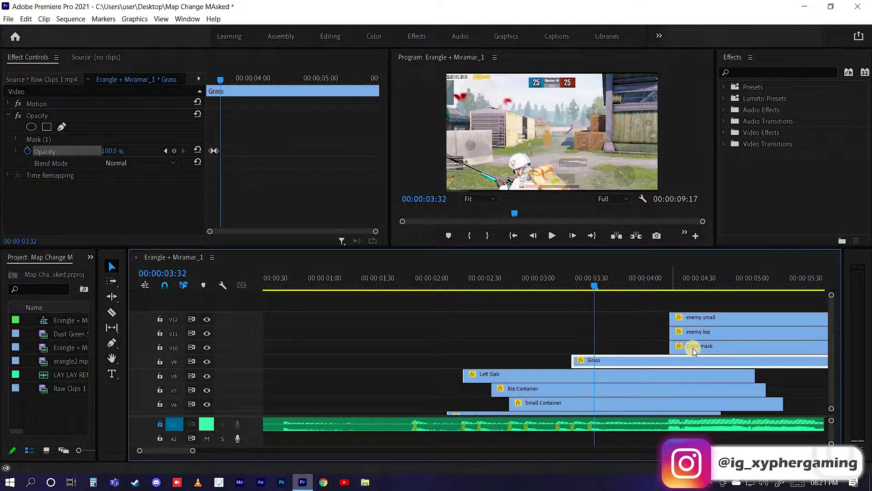
# - Move the Grass mask clip earlier and view its outline at 150% magnification
pyautogui.moveTo(693, 348); pyautogui.dragTo(604, 354)
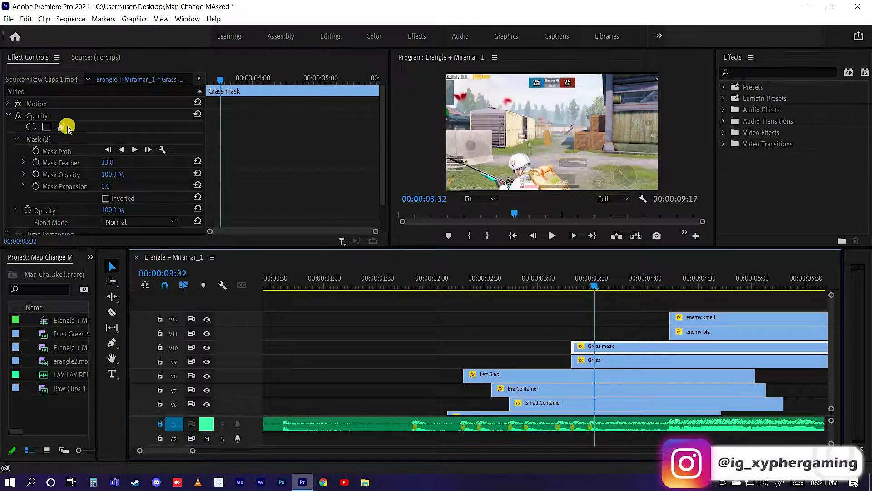
pyautogui.click(41, 140)
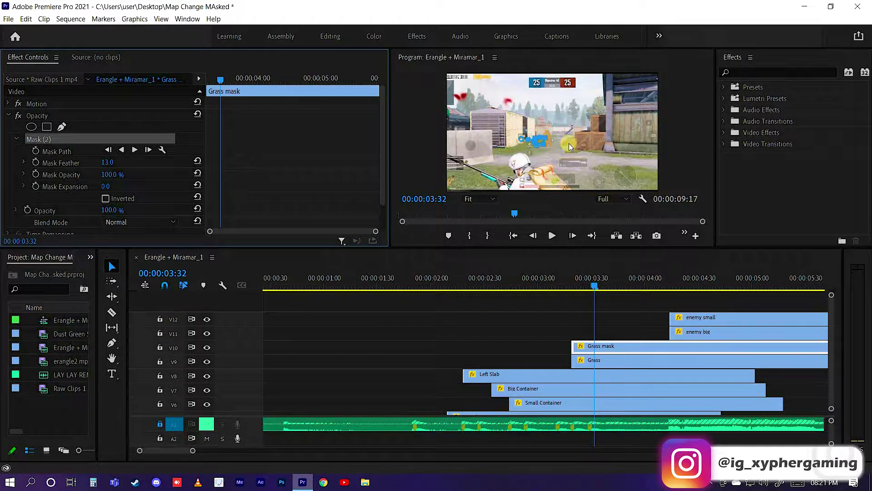
pyautogui.click(482, 200)
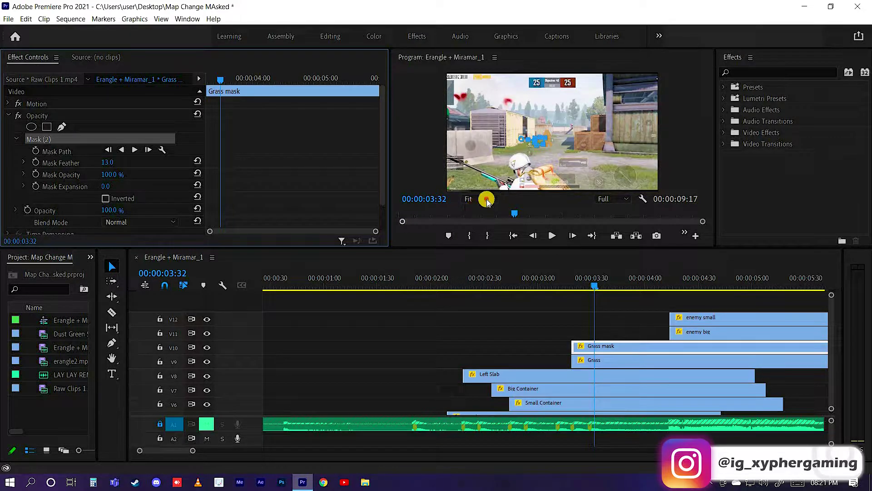
pyautogui.press('Return')
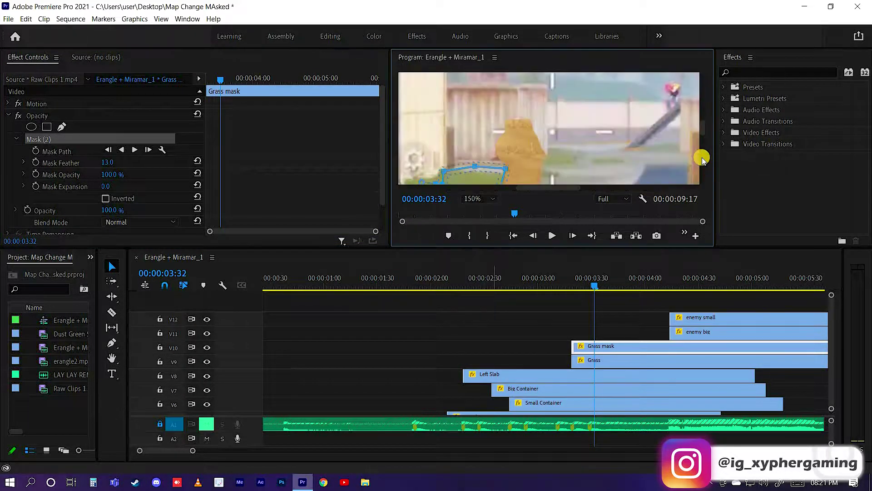
pyautogui.scroll(-3, 704, 135)
pyautogui.click(704, 135)
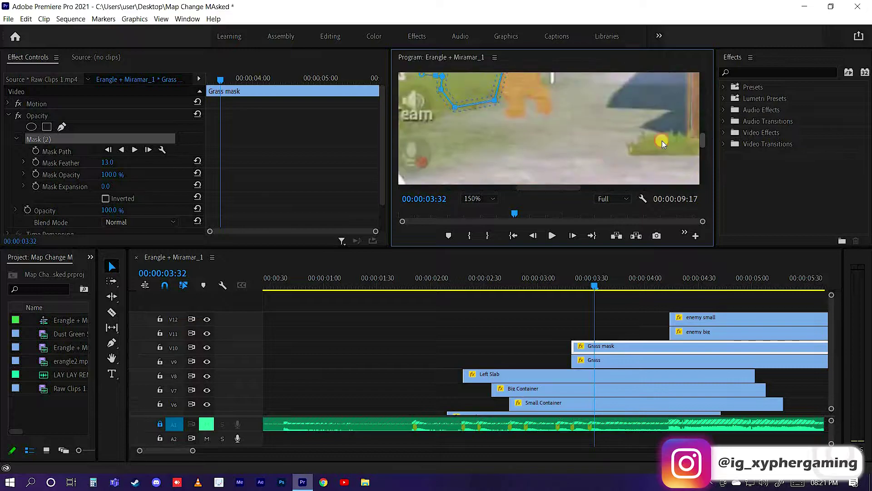
# - Set the Grass mask's Motion to Position 1081, 532 and Scale 129
pyautogui.click(8, 104)
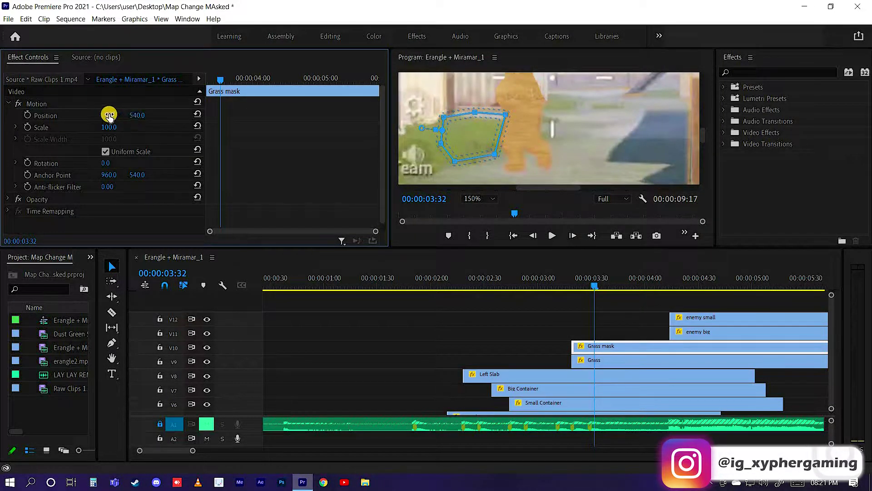
pyautogui.moveTo(109, 115); pyautogui.dragTo(153, 115)
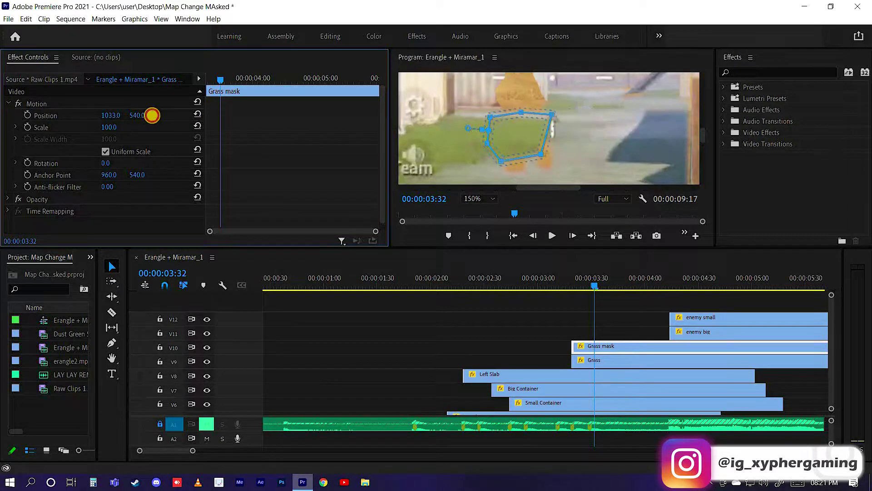
pyautogui.moveTo(101, 163)
pyautogui.mouseDown()
pyautogui.moveTo(107, 127)
pyautogui.moveTo(126, 117)
pyautogui.mouseUp()
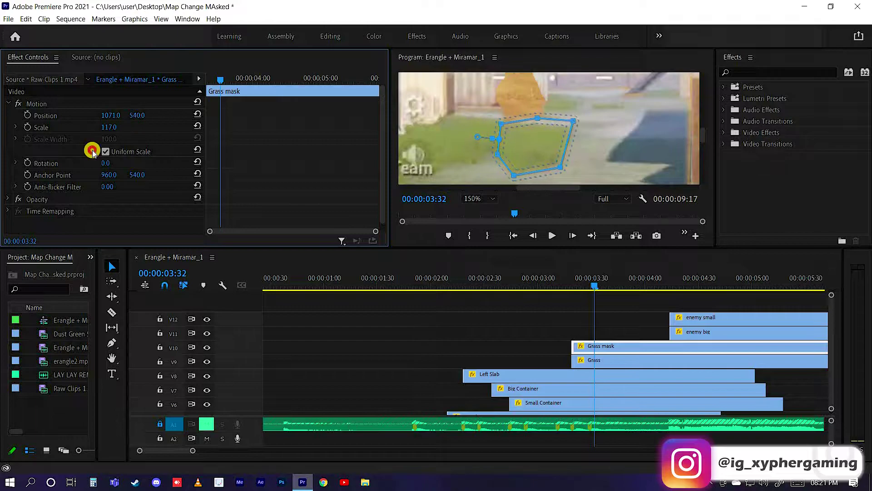
pyautogui.moveTo(474, 149); pyautogui.dragTo(494, 156)
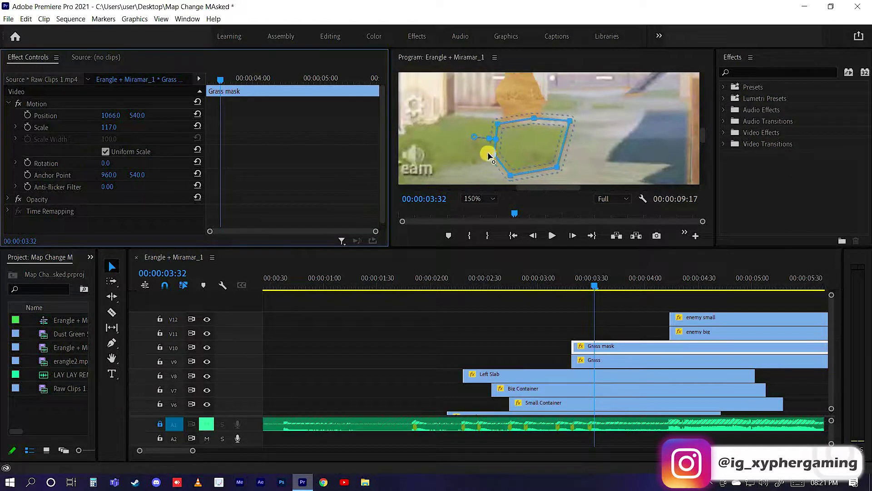
pyautogui.click(491, 312)
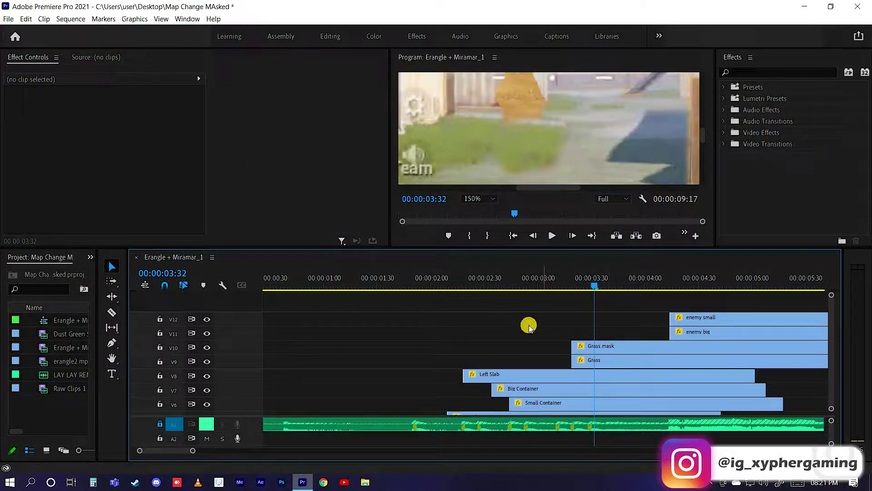
pyautogui.click(622, 350)
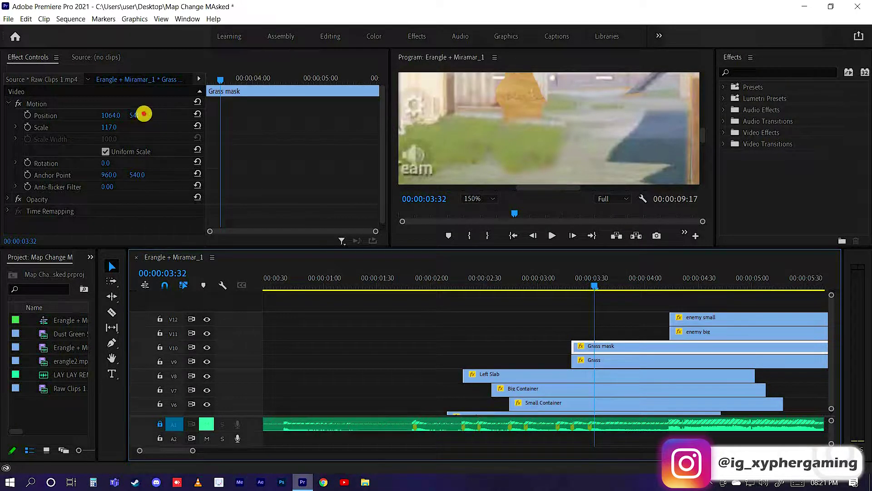
pyautogui.moveTo(132, 114); pyautogui.dragTo(195, 111)
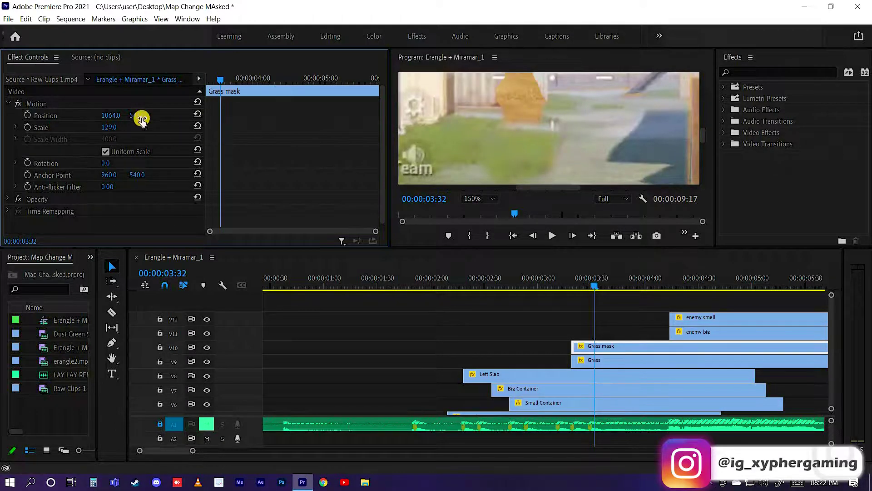
pyautogui.moveTo(127, 116)
pyautogui.mouseDown()
pyautogui.moveTo(83, 119)
pyautogui.moveTo(115, 117)
pyautogui.mouseUp()
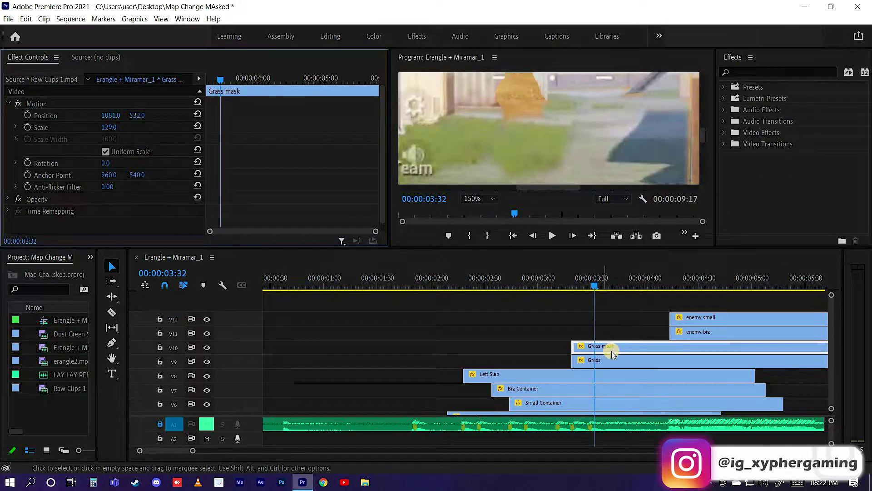
pyautogui.click(618, 334)
pyautogui.click(490, 217)
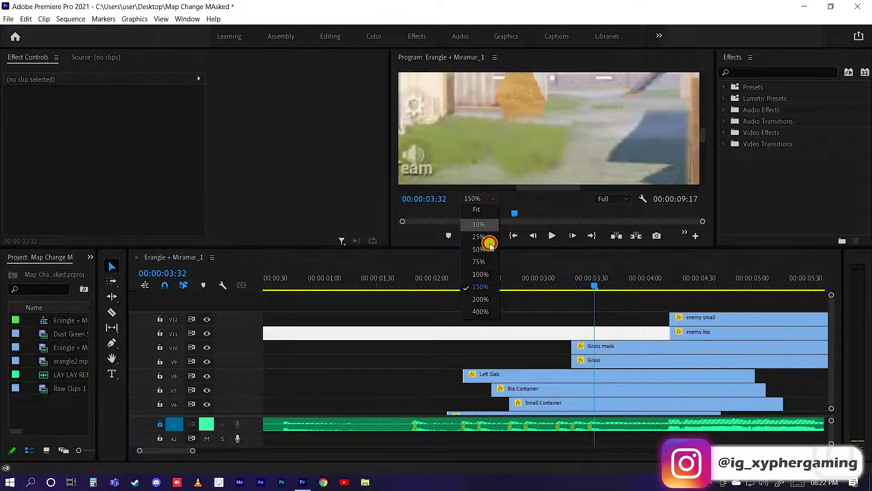
# - Fit the program view and inspect the Grass clip's opacity and mask settings
pyautogui.click(475, 208)
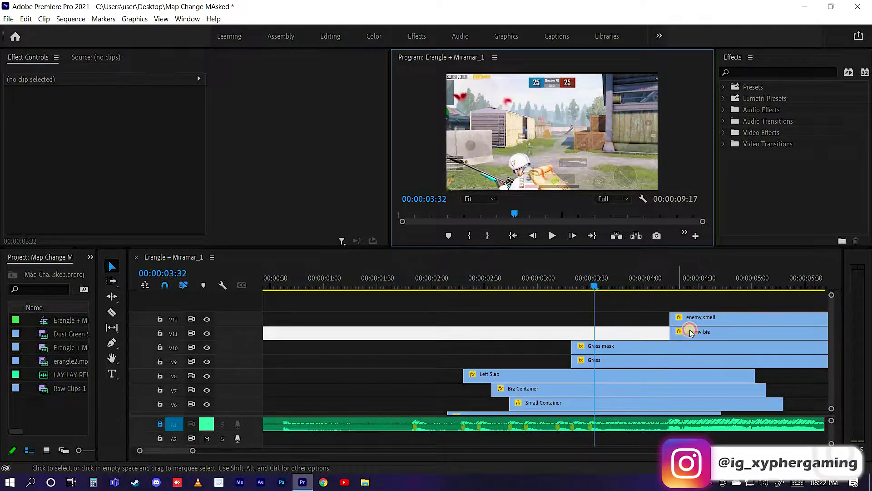
pyautogui.click(645, 319)
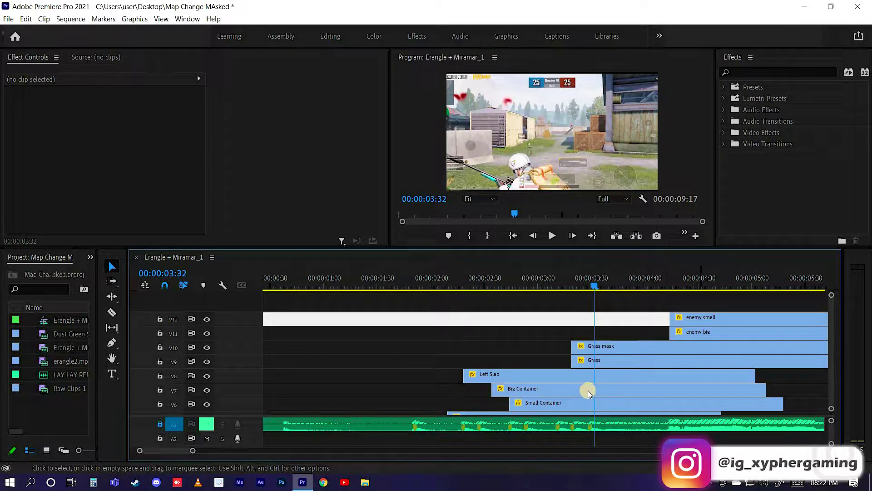
pyautogui.click(589, 285)
pyautogui.moveTo(573, 286); pyautogui.dragTo(590, 286)
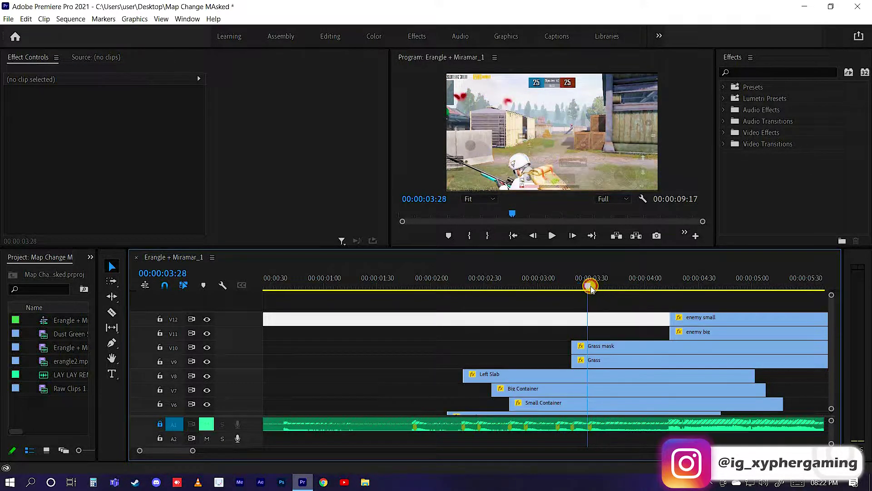
pyautogui.click(577, 360)
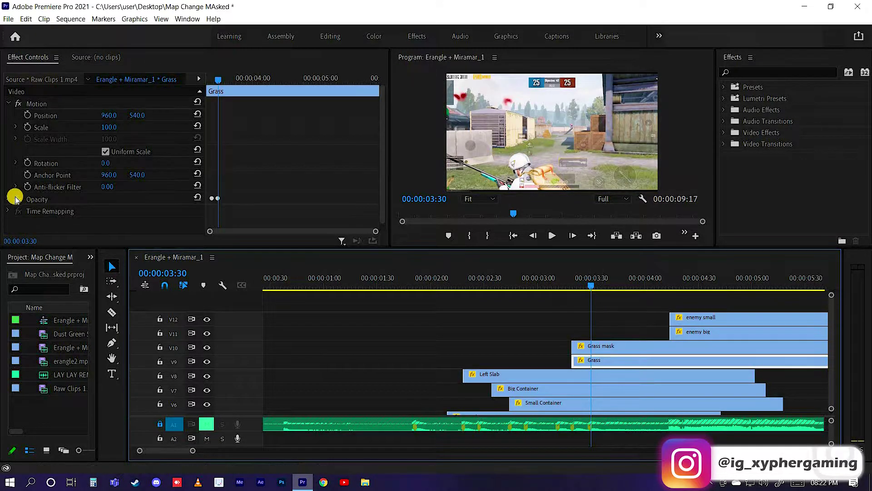
pyautogui.click(7, 199)
pyautogui.scroll(-3, 207, 182)
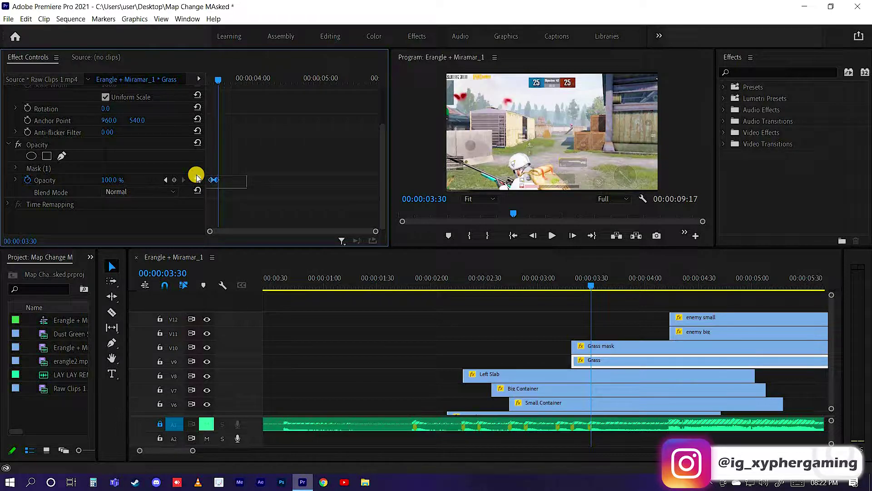
# - Keyframe the Grass mask's Opacity at 00:00:03:29 and 00:00:03:24
pyautogui.click(592, 346)
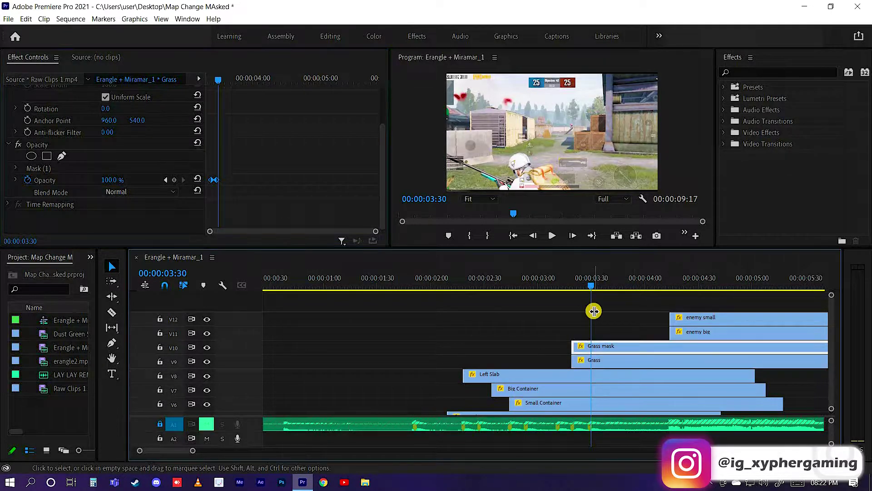
pyautogui.moveTo(590, 289); pyautogui.dragTo(589, 289)
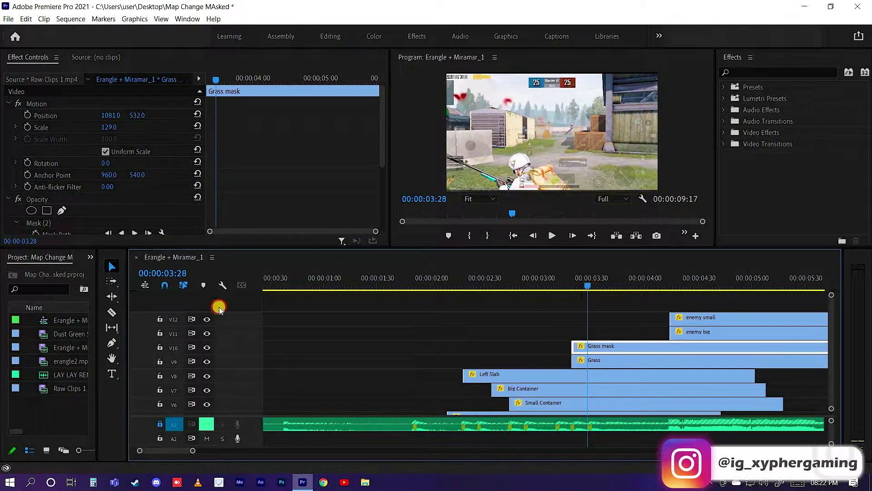
pyautogui.click(7, 200)
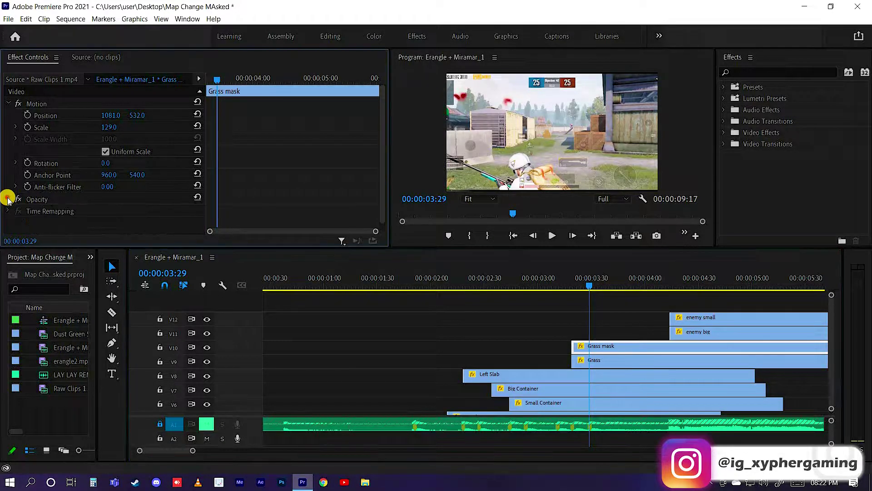
pyautogui.click(7, 199)
pyautogui.scroll(-2, 11, 193)
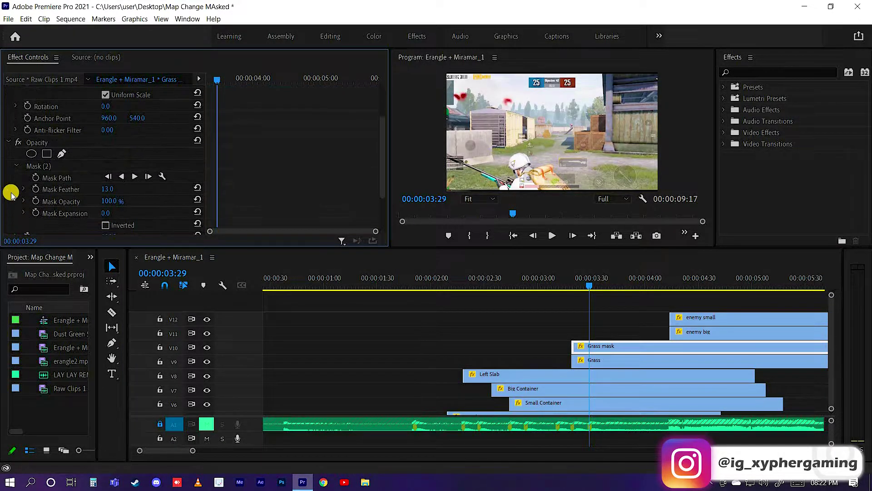
pyautogui.click(28, 179)
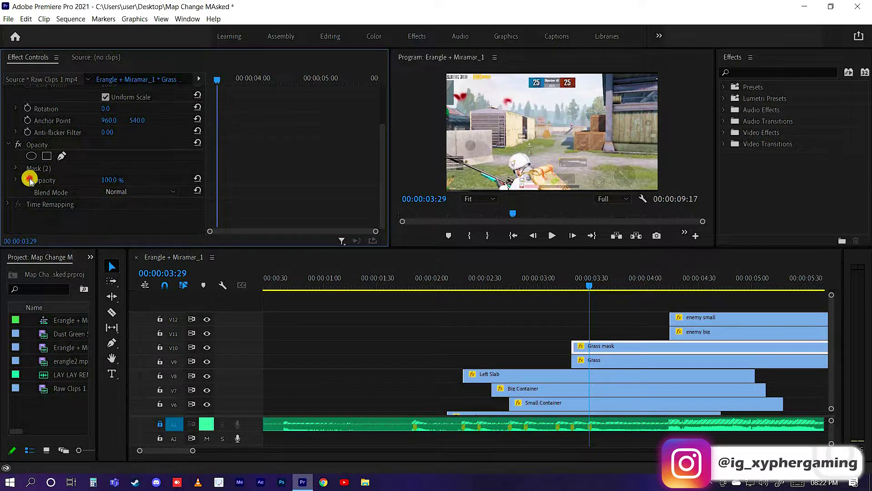
pyautogui.click(28, 180)
pyautogui.press('Left')
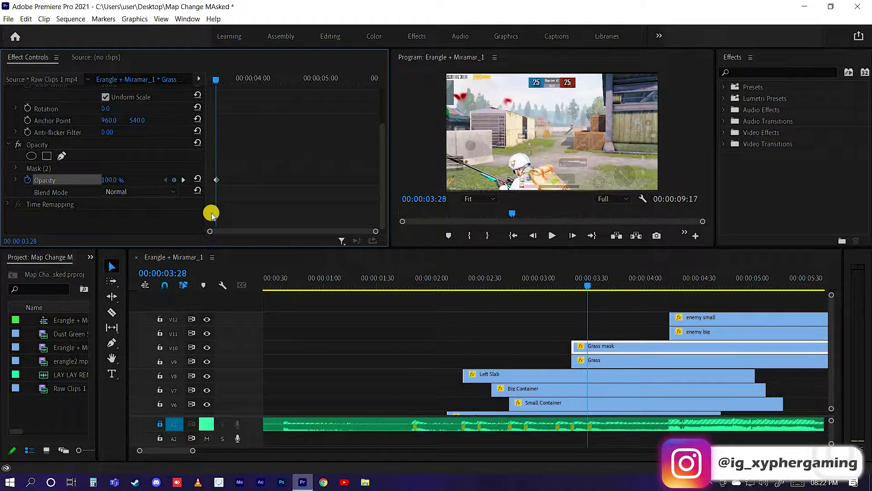
pyautogui.press('Left')
pyautogui.press('Left')
pyautogui.press('Left')
pyautogui.press('Left')
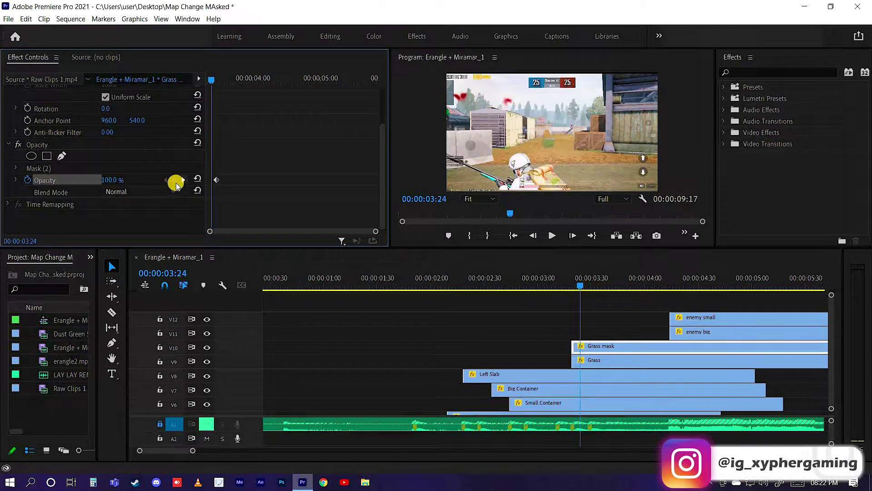
pyautogui.moveTo(105, 180); pyautogui.dragTo(74, 179)
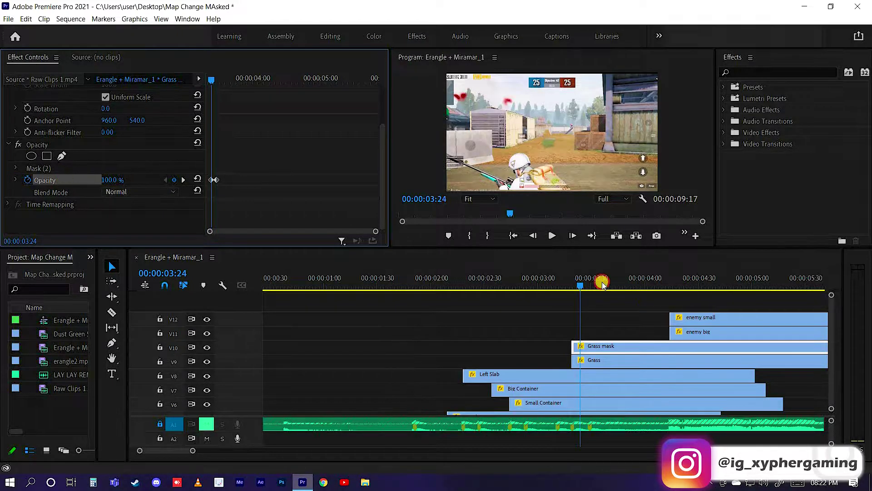
pyautogui.moveTo(575, 287); pyautogui.dragTo(609, 295)
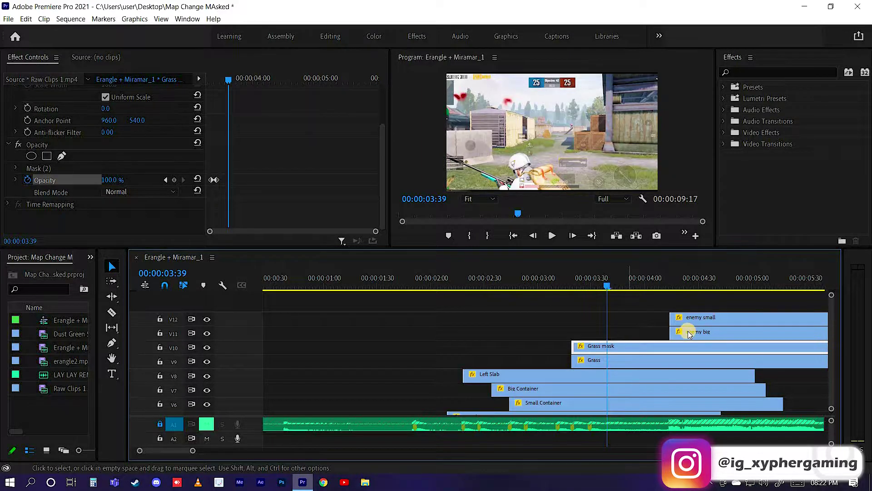
# - Move the enemy clips earlier on the timeline
pyautogui.moveTo(689, 334); pyautogui.dragTo(689, 324)
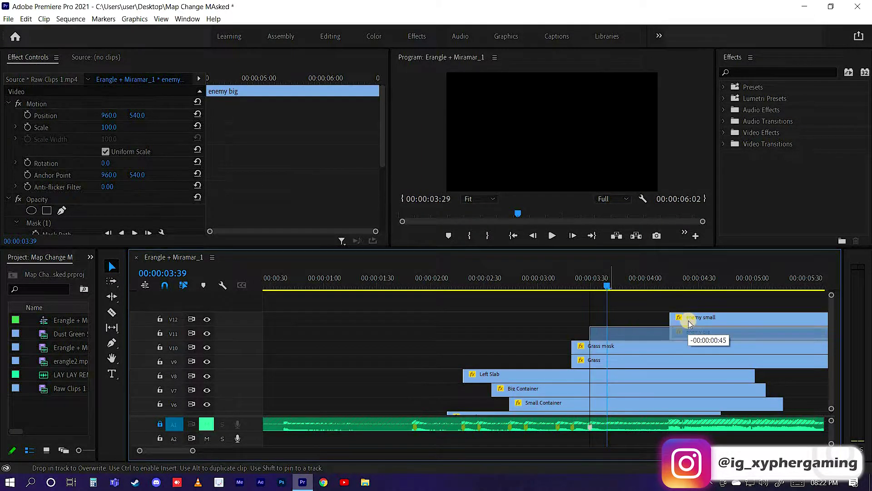
pyautogui.moveTo(689, 323); pyautogui.dragTo(645, 318)
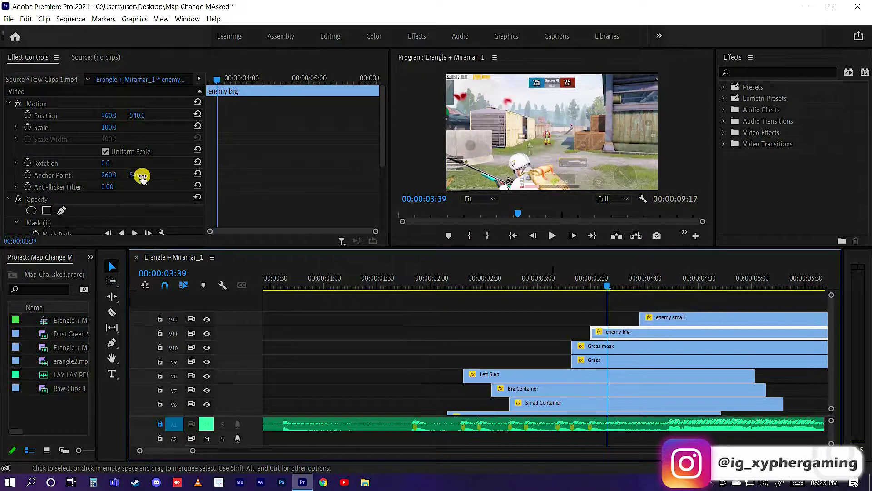
pyautogui.click(10, 200)
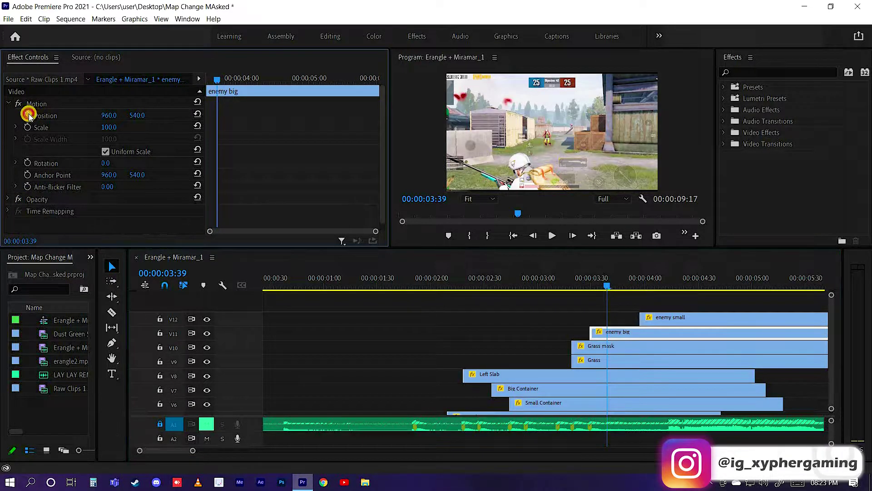
# - Keyframe enemy big from Scale 450 at Position 2371, 681 to Scale 100 at 960, 540
pyautogui.click(27, 114)
pyautogui.click(27, 127)
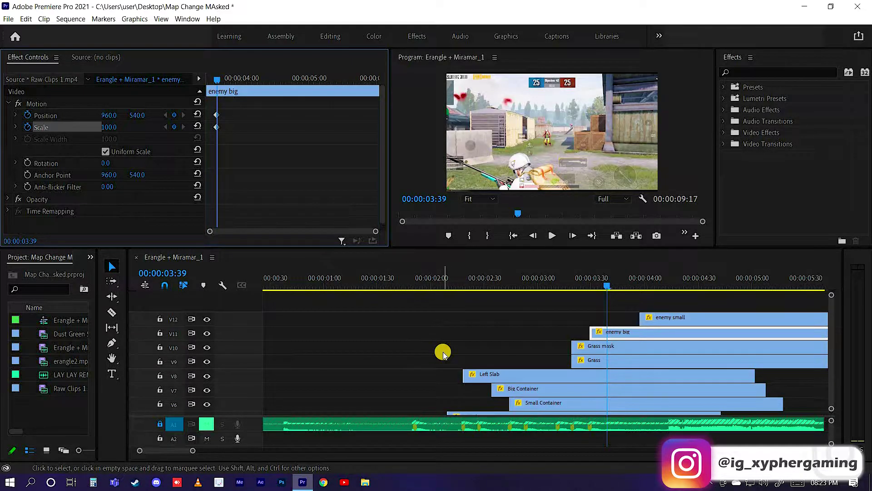
pyautogui.press('Left')
pyautogui.press('Left')
pyautogui.press('Left')
pyautogui.press('Left')
pyautogui.press('Left')
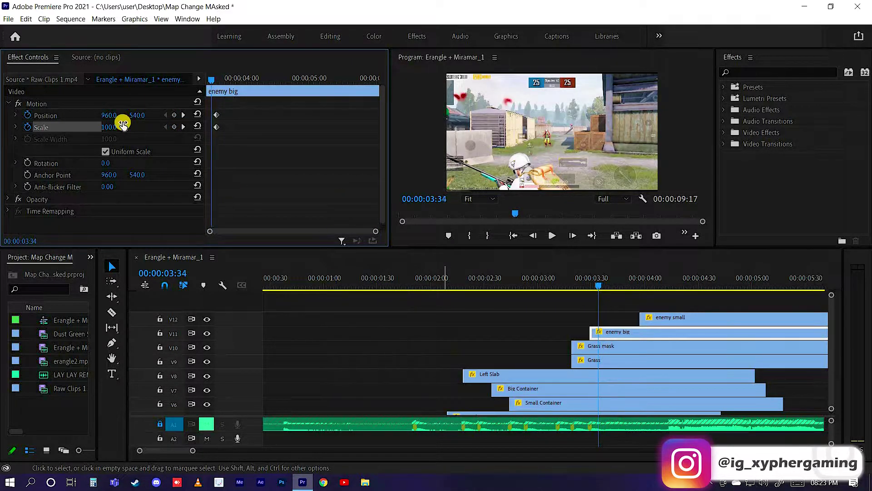
pyautogui.click(174, 115)
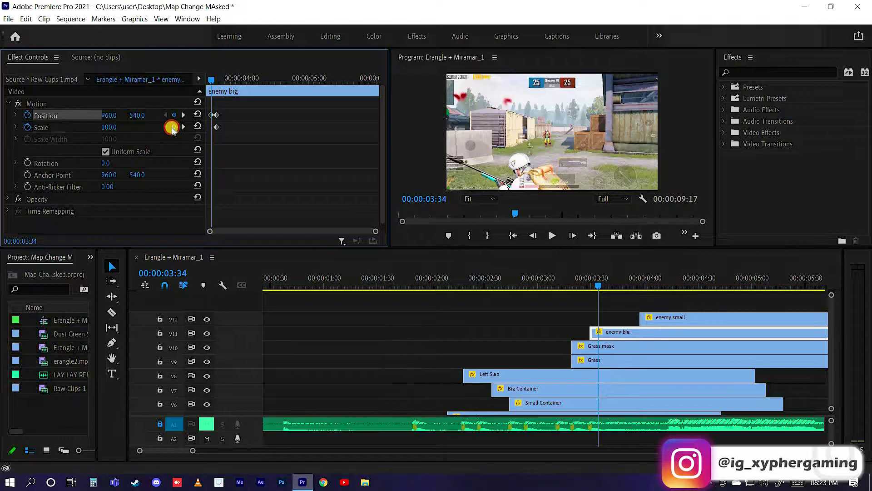
pyautogui.click(174, 127)
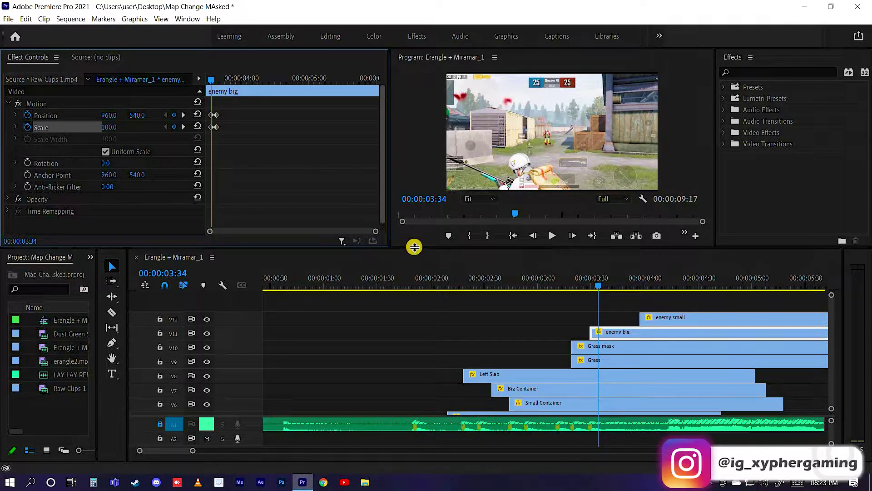
pyautogui.moveTo(109, 126)
pyautogui.mouseDown()
pyautogui.moveTo(214, 129)
pyautogui.moveTo(117, 127)
pyautogui.mouseUp()
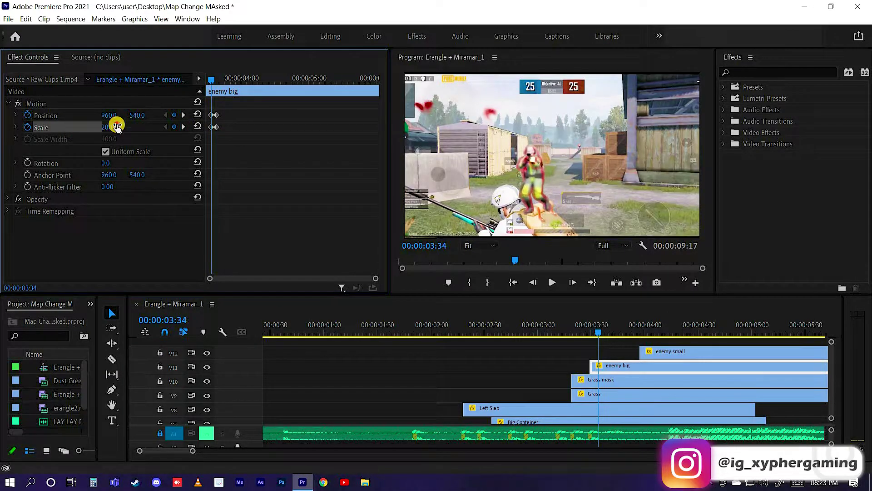
pyautogui.write('450')
pyautogui.press('Return')
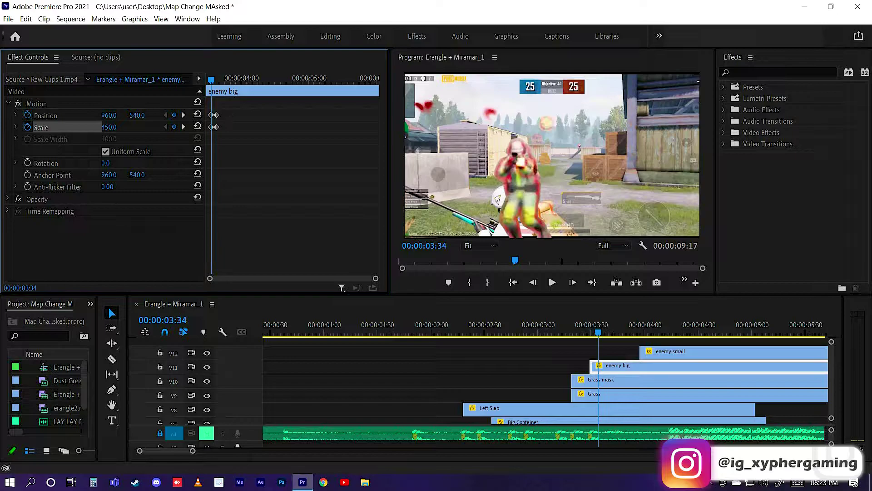
pyautogui.moveTo(109, 115)
pyautogui.mouseDown()
pyautogui.moveTo(142, 117)
pyautogui.moveTo(573, 427)
pyautogui.mouseUp()
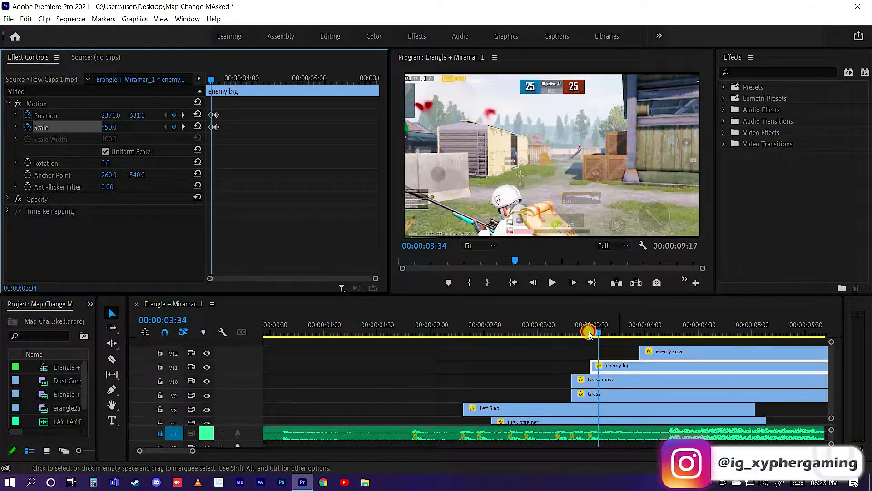
pyautogui.moveTo(603, 335)
pyautogui.mouseDown()
pyautogui.moveTo(566, 333)
pyautogui.moveTo(614, 331)
pyautogui.moveTo(590, 325)
pyautogui.mouseUp()
pyautogui.press('space')
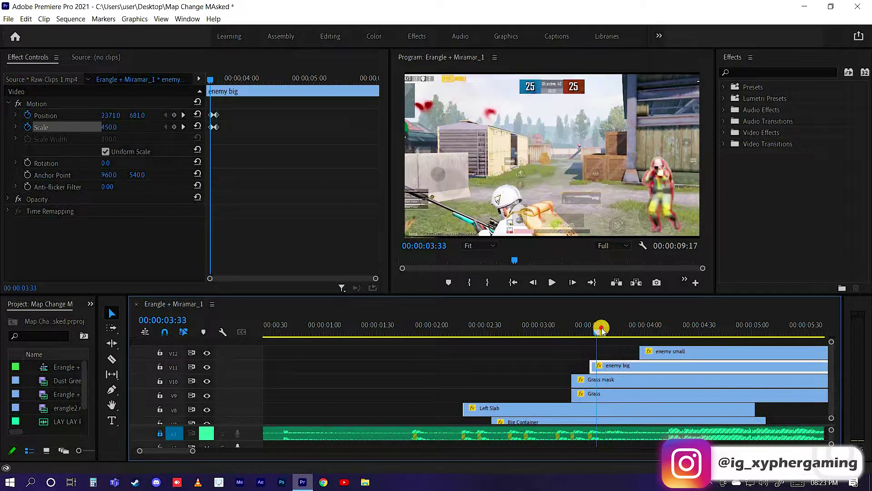
# - Replay the transition from about 1:24 and again from 1:43, then zoom the timeline out
pyautogui.click(468, 298)
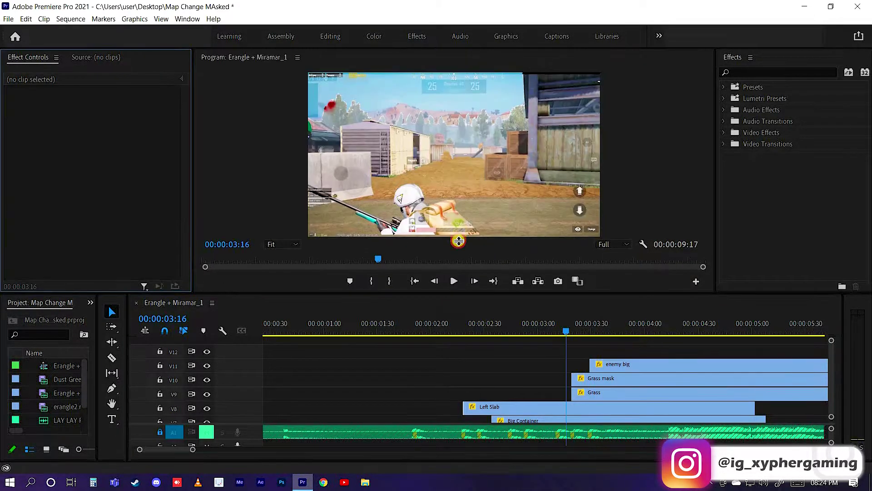
pyautogui.click(368, 284)
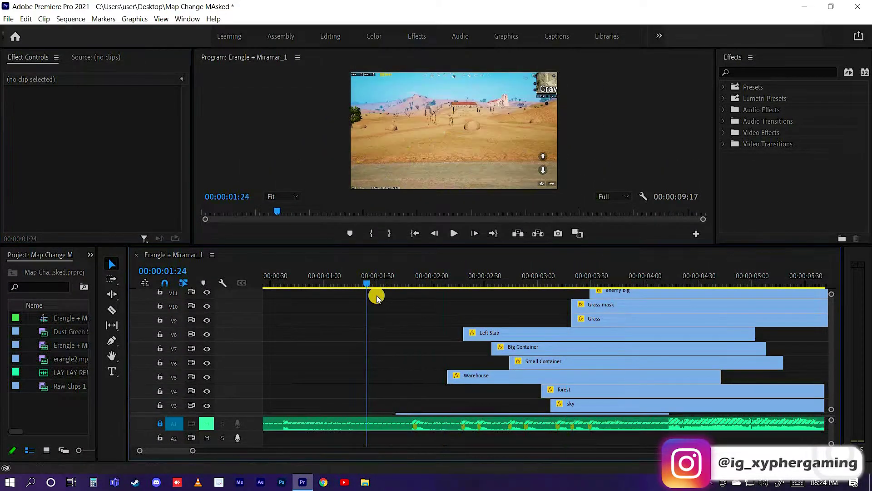
pyautogui.press('space')
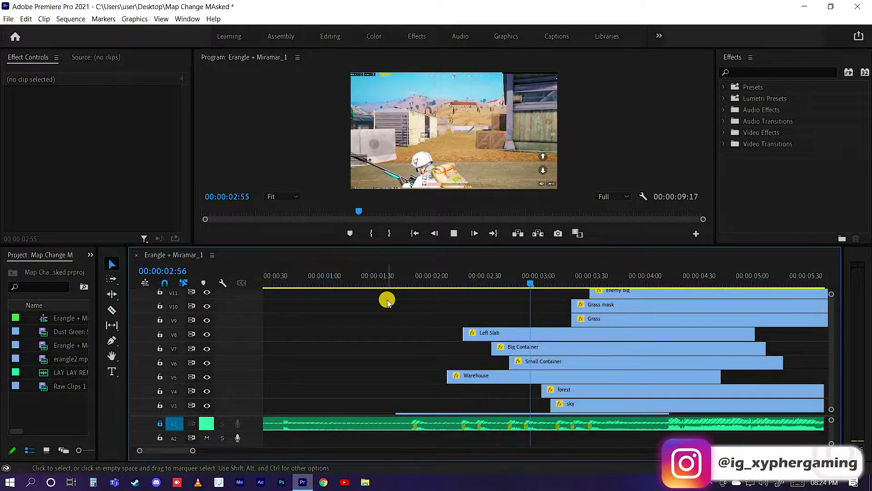
pyautogui.press('space')
pyautogui.moveTo(394, 281)
pyautogui.mouseDown()
pyautogui.moveTo(389, 290)
pyautogui.moveTo(484, 292)
pyautogui.moveTo(388, 290)
pyautogui.mouseUp()
pyautogui.press('space')
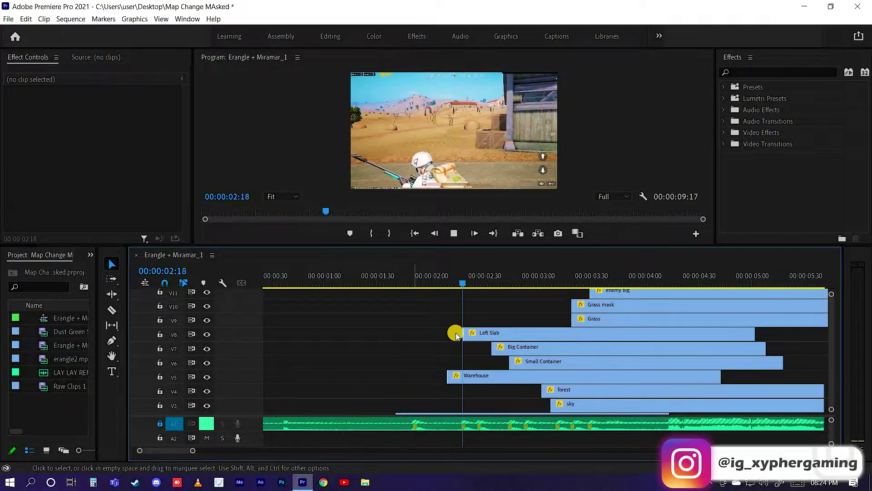
pyautogui.click(369, 282)
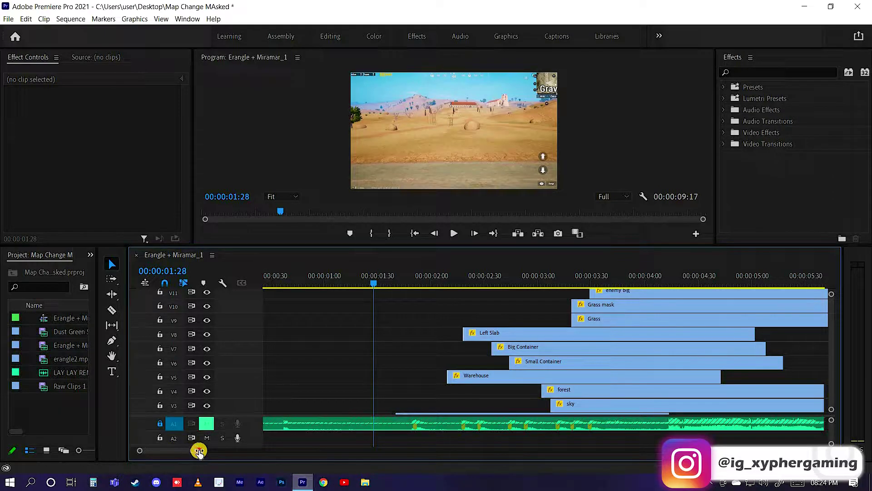
pyautogui.moveTo(233, 452); pyautogui.dragTo(232, 450)
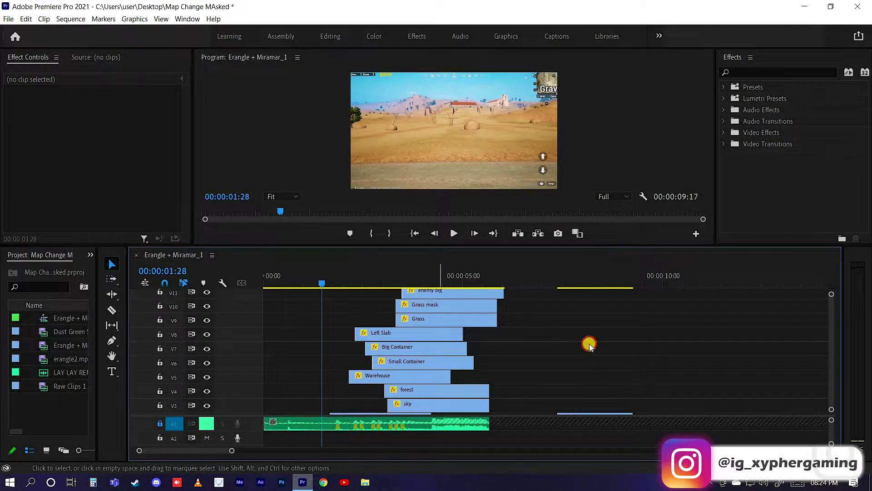
# - With the timeline maximized, split the V3–V11 masked layers at 4:13 and delete their tails
pyautogui.hotkey('shift', '`')
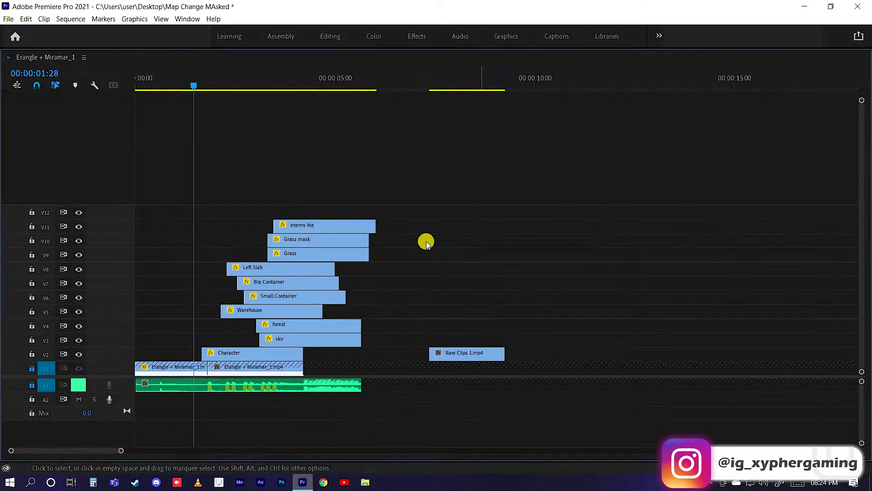
pyautogui.click(310, 97)
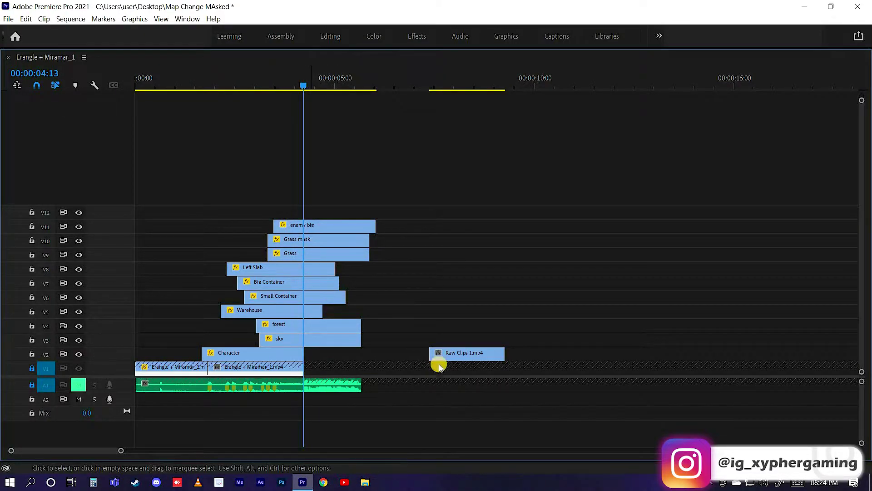
pyautogui.moveTo(283, 346); pyautogui.dragTo(394, 345)
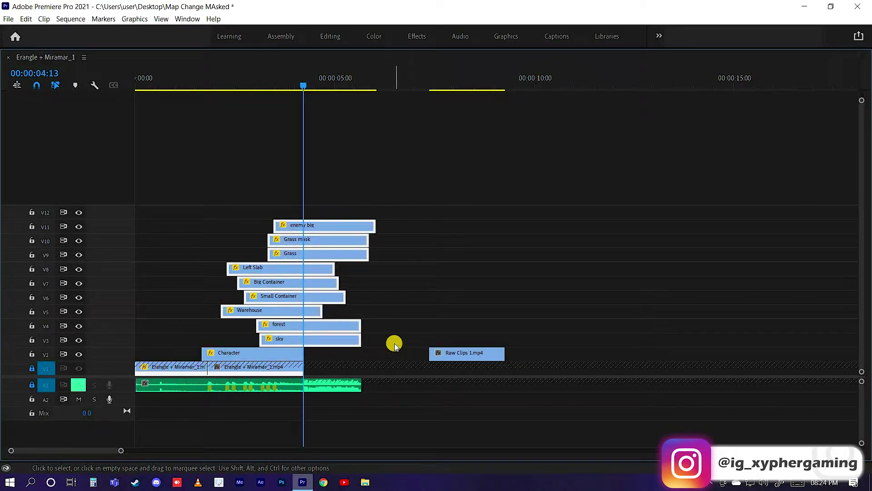
pyautogui.hotkey('ctrl', 'k')
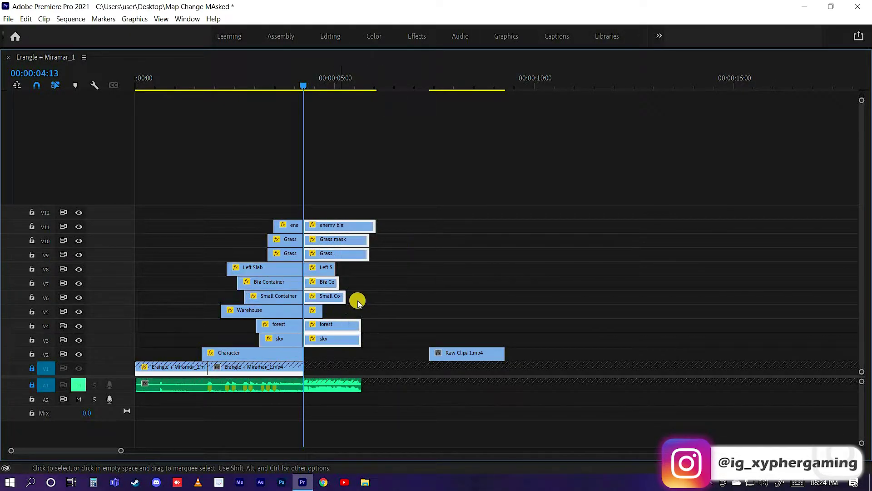
pyautogui.press('Delete')
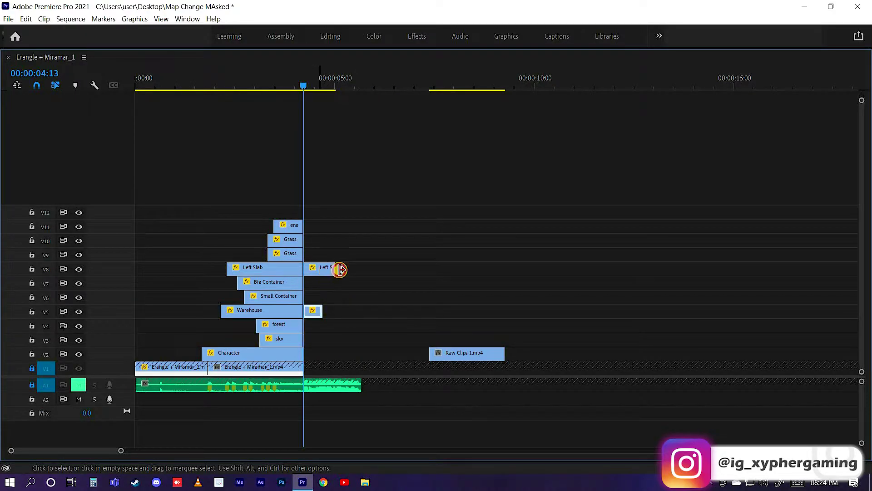
pyautogui.press('Delete')
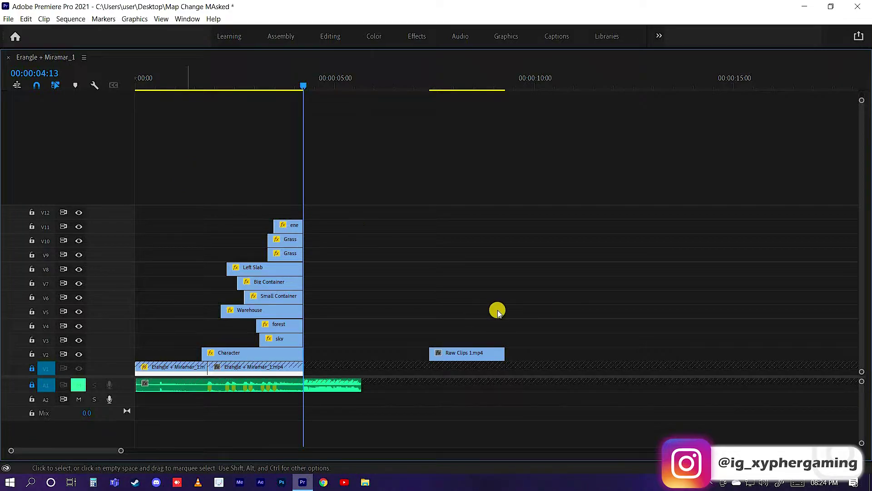
pyautogui.press('`')
pyautogui.click(415, 281)
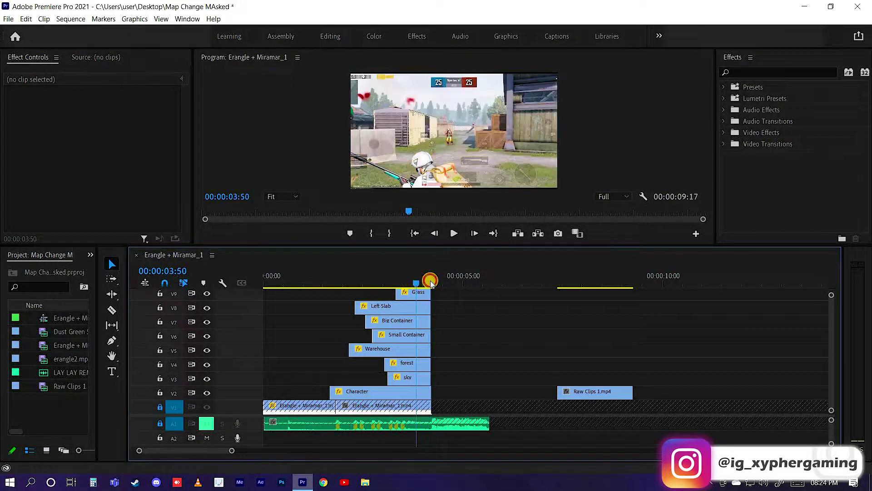
# - Split Raw Clips 1.mp4 on V2 and butt the later piece against the Character clip
pyautogui.moveTo(414, 282); pyautogui.dragTo(427, 279)
pyautogui.moveTo(555, 286); pyautogui.dragTo(576, 287)
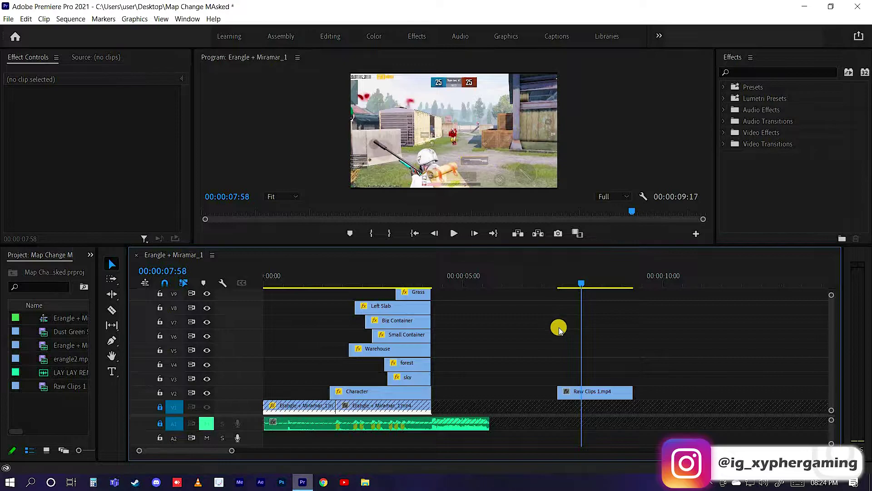
pyautogui.click(589, 392)
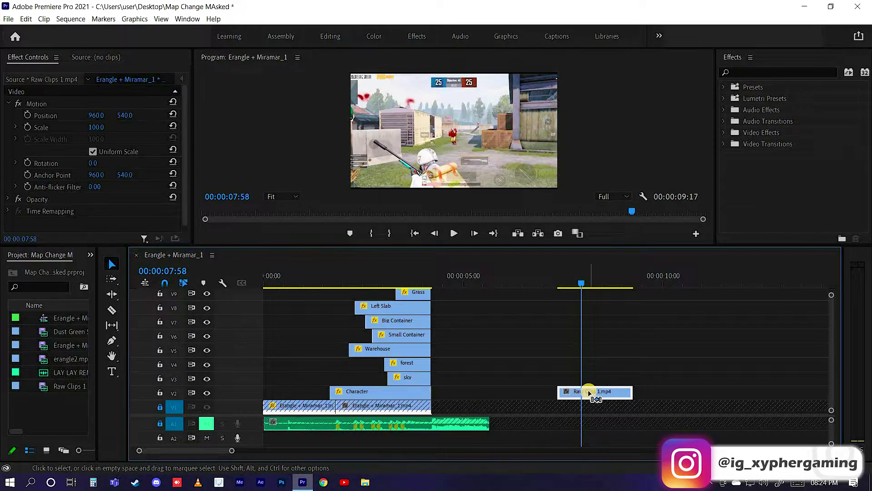
pyautogui.hotkey('ctrl', 'k')
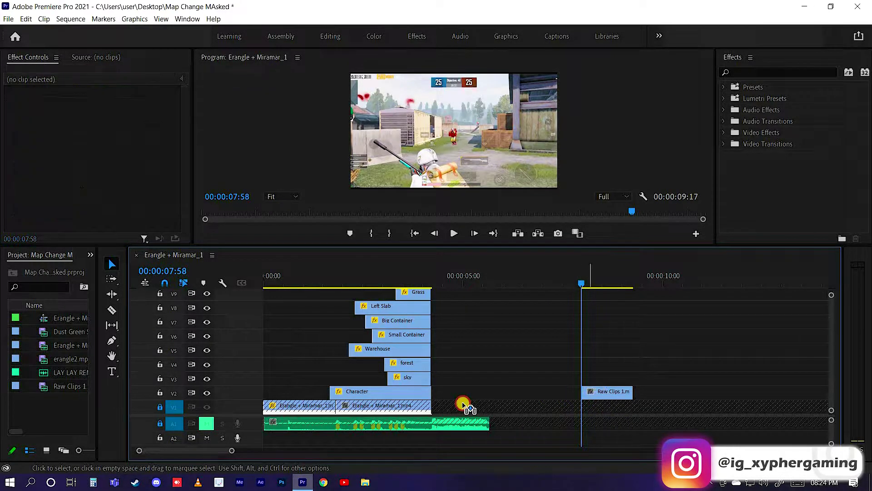
pyautogui.moveTo(601, 398); pyautogui.dragTo(453, 405)
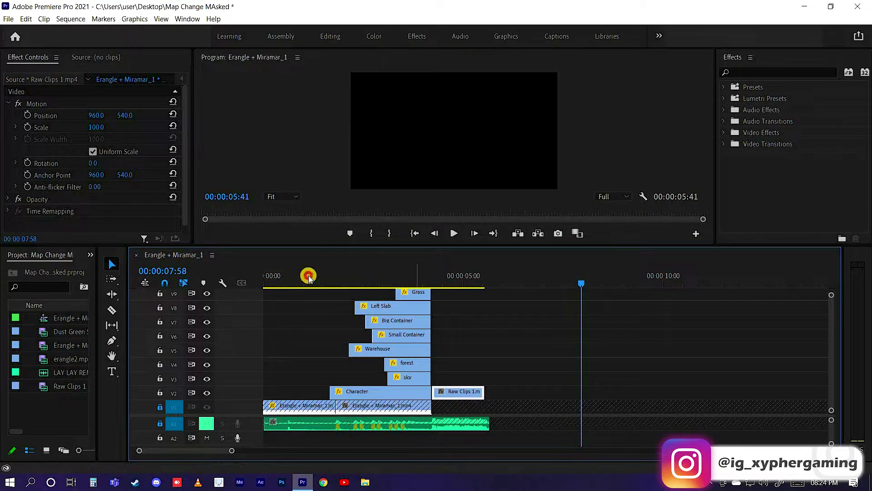
# - Play and scrub the transition from about 1:20 through 3:28 to review it
pyautogui.moveTo(407, 285); pyautogui.dragTo(309, 275)
pyautogui.press('space')
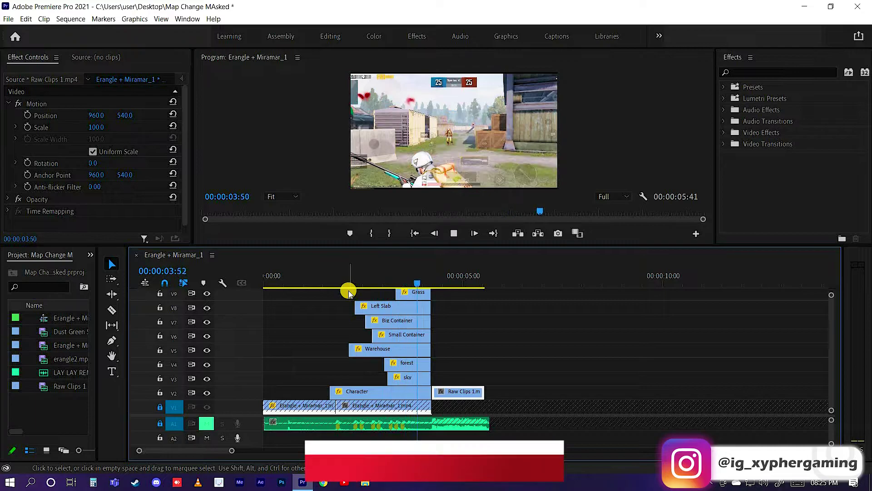
pyautogui.click(463, 281)
pyautogui.moveTo(465, 281); pyautogui.dragTo(323, 278)
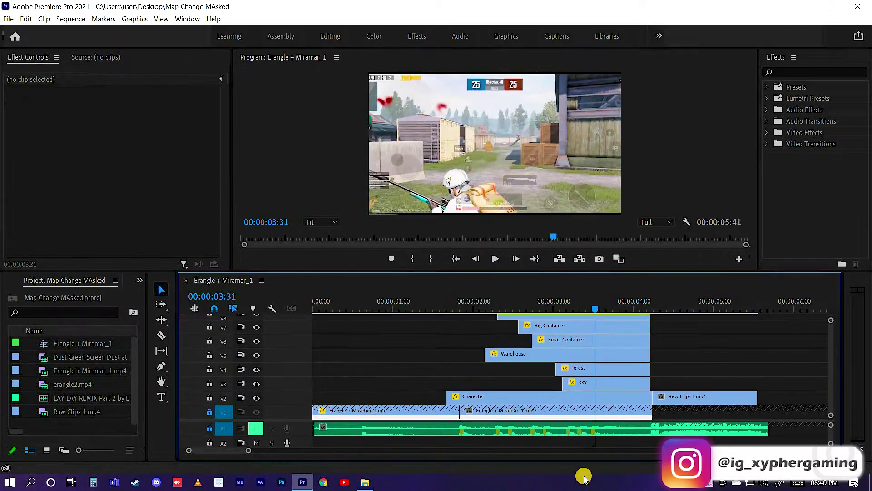
pyautogui.click(438, 305)
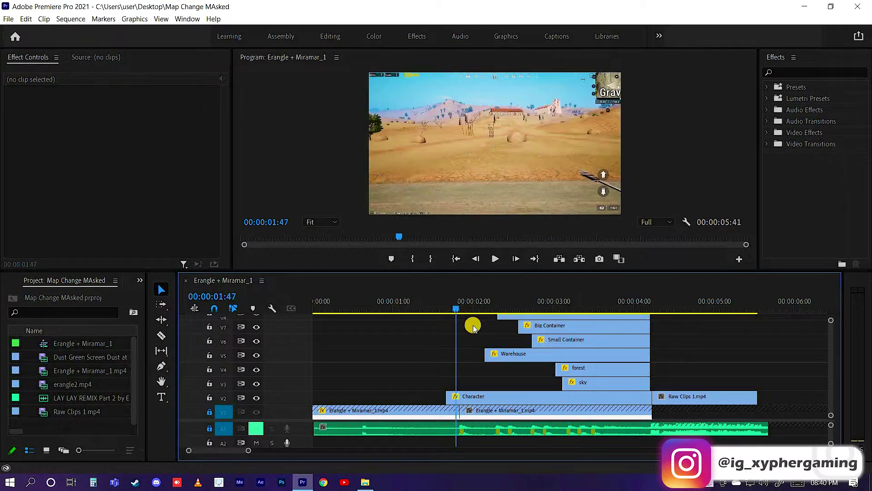
pyautogui.moveTo(472, 309)
pyautogui.mouseDown()
pyautogui.moveTo(590, 311)
pyautogui.moveTo(575, 301)
pyautogui.mouseUp()
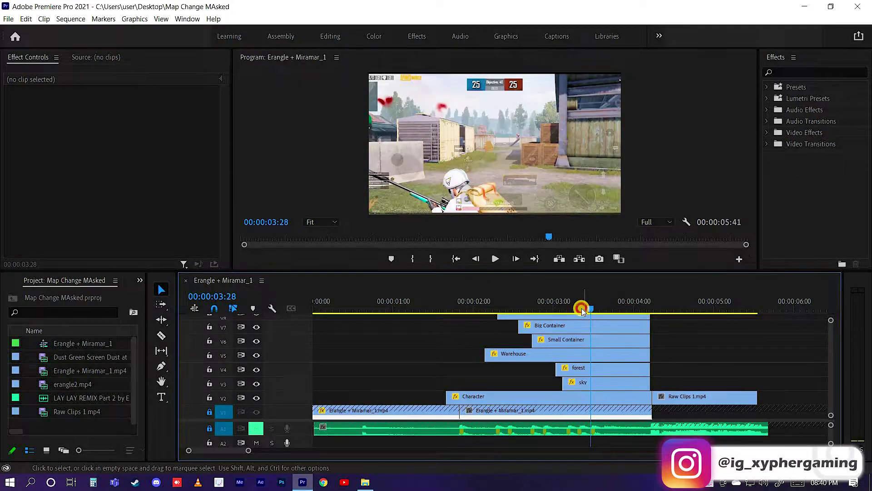
pyautogui.click(575, 301)
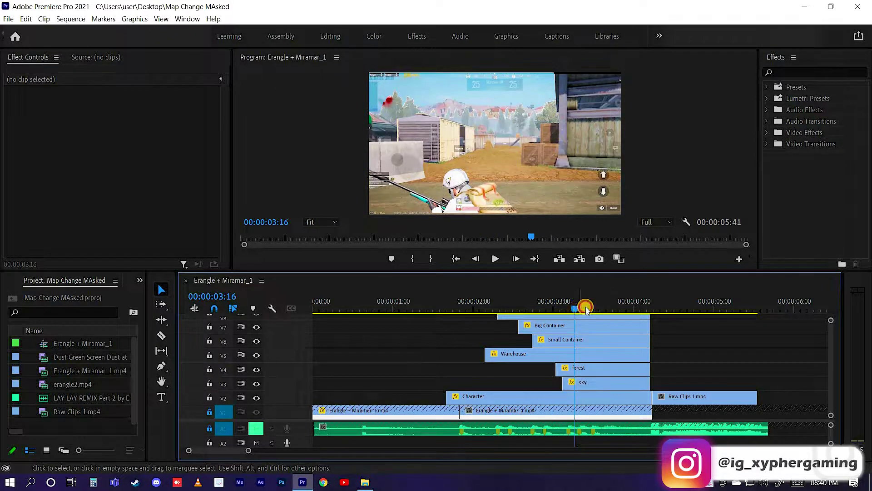
pyautogui.moveTo(586, 309); pyautogui.dragTo(595, 306)
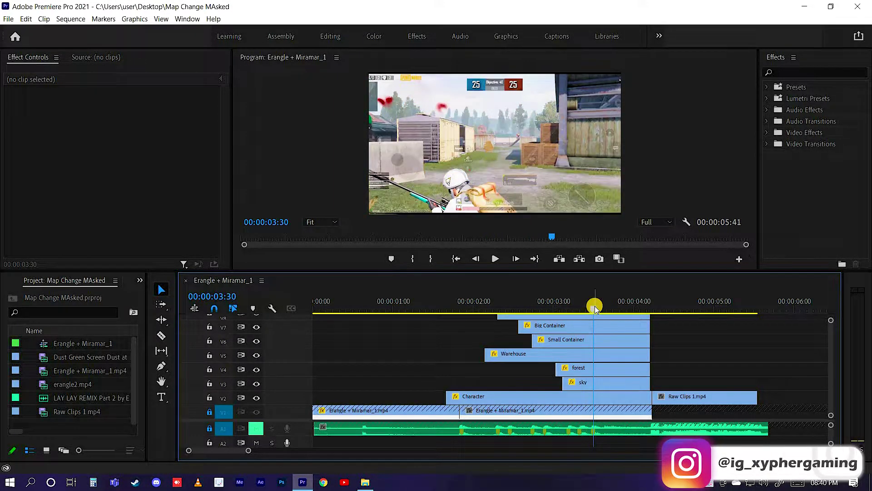
pyautogui.moveTo(595, 306); pyautogui.dragTo(593, 307)
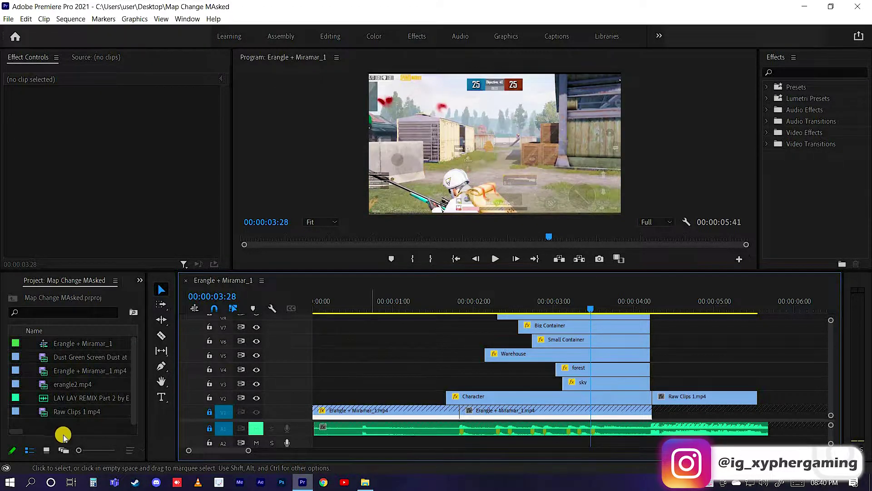
# - Create a new Adjustment Layer, place it on V12, and trim it to end at 4:13
pyautogui.rightClick(75, 427)
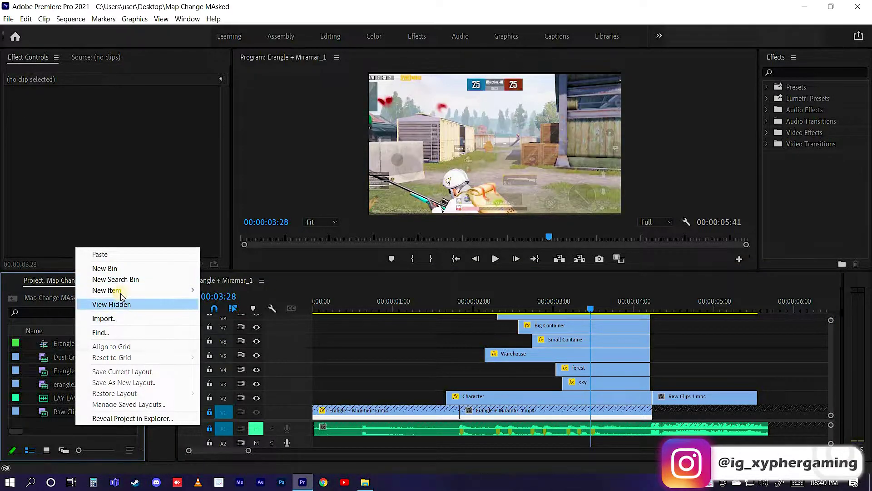
pyautogui.click(466, 291)
pyautogui.press('Return')
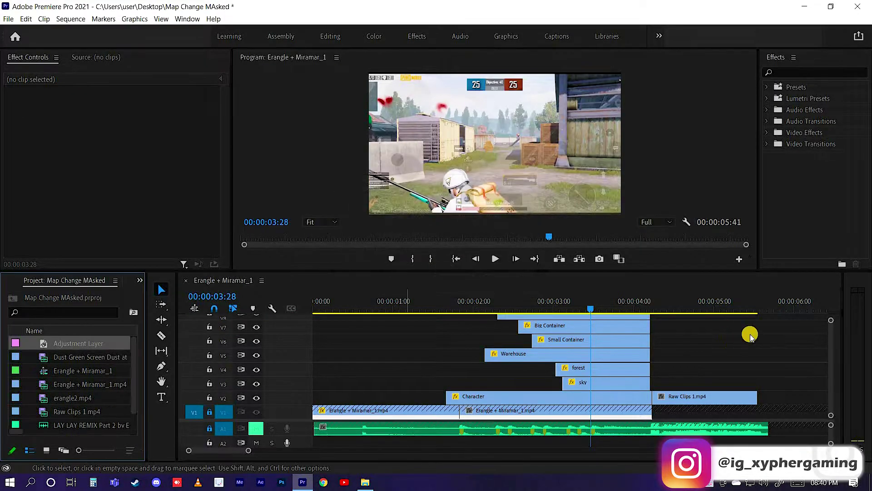
pyautogui.scroll(5, 831, 345)
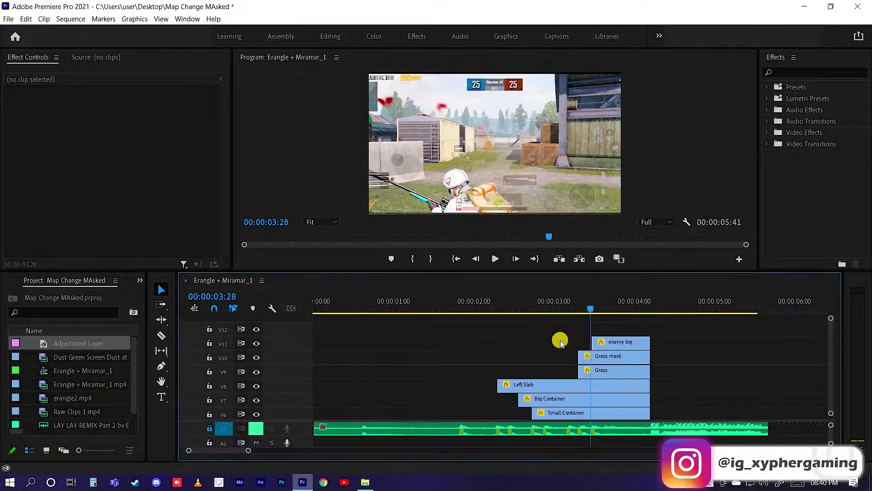
pyautogui.moveTo(76, 341); pyautogui.dragTo(635, 317)
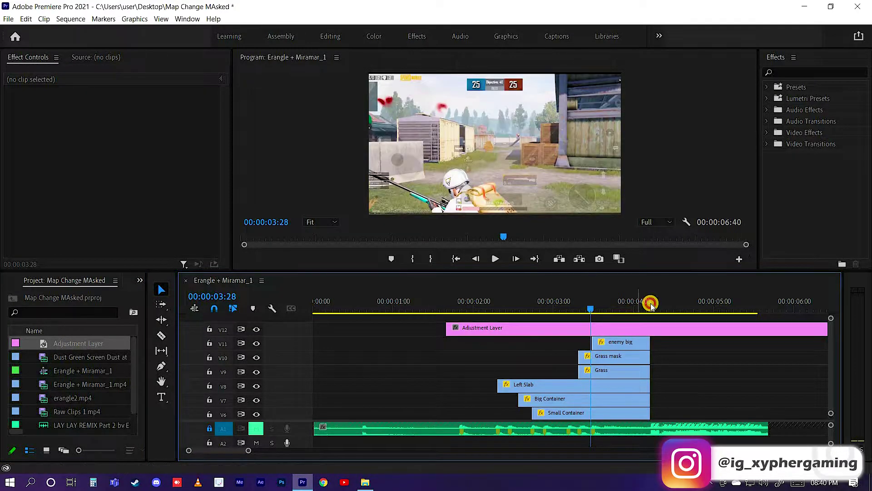
pyautogui.click(650, 302)
pyautogui.click(663, 326)
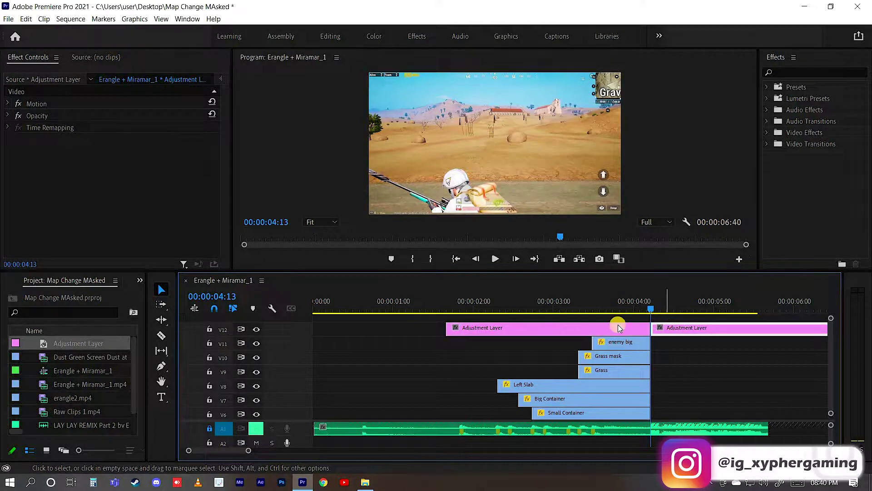
pyautogui.press('Delete')
pyautogui.press('d')
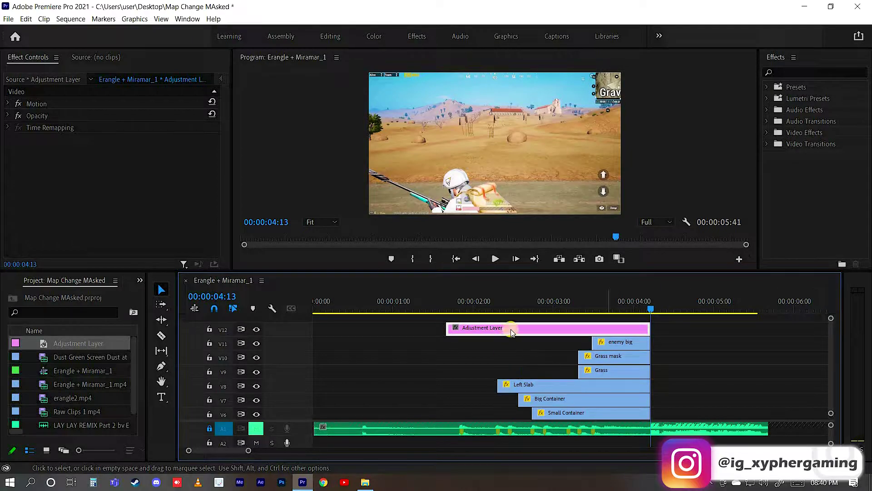
# - Apply the Directional Blur effect to the adjustment layer
pyautogui.click(785, 72)
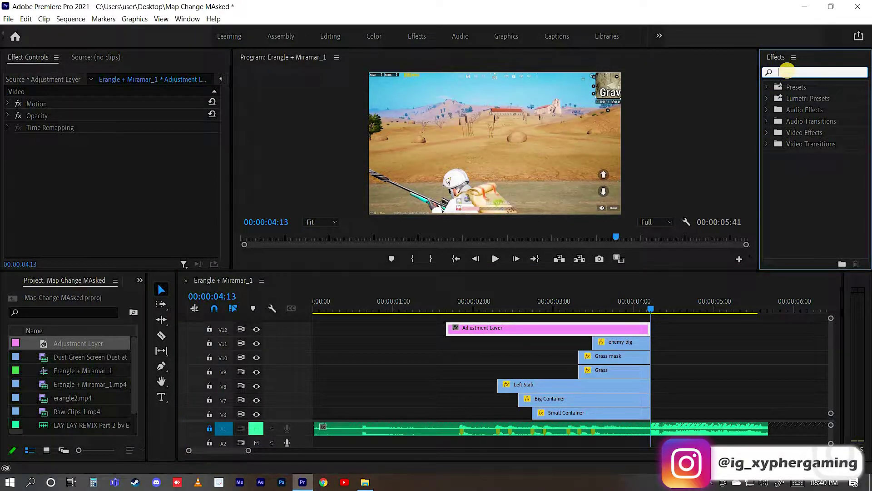
pyautogui.write('direction')
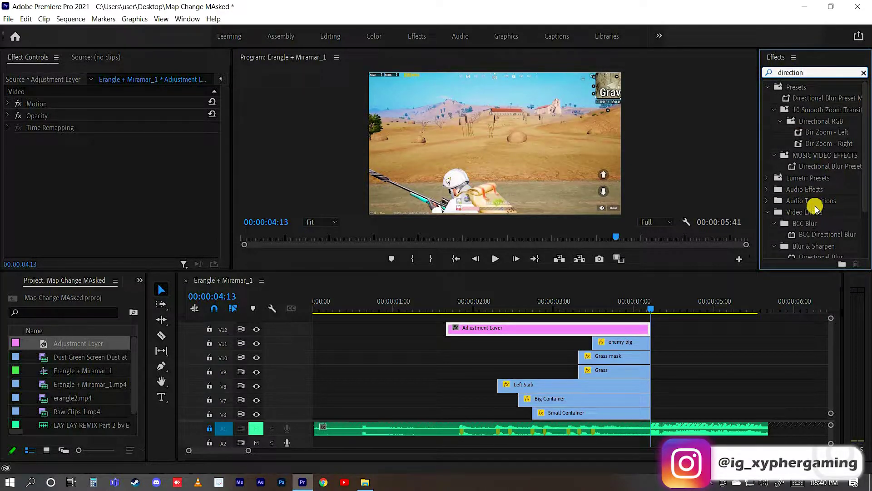
pyautogui.scroll(-2, 816, 208)
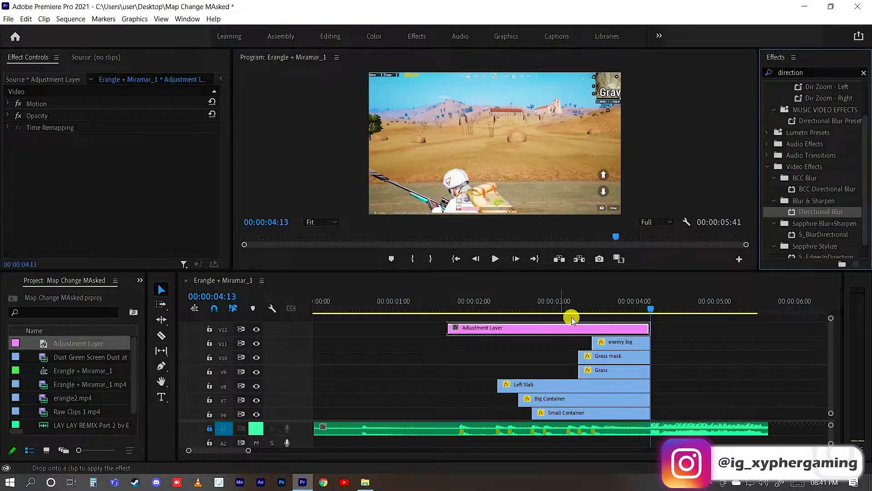
pyautogui.moveTo(624, 313); pyautogui.dragTo(565, 328)
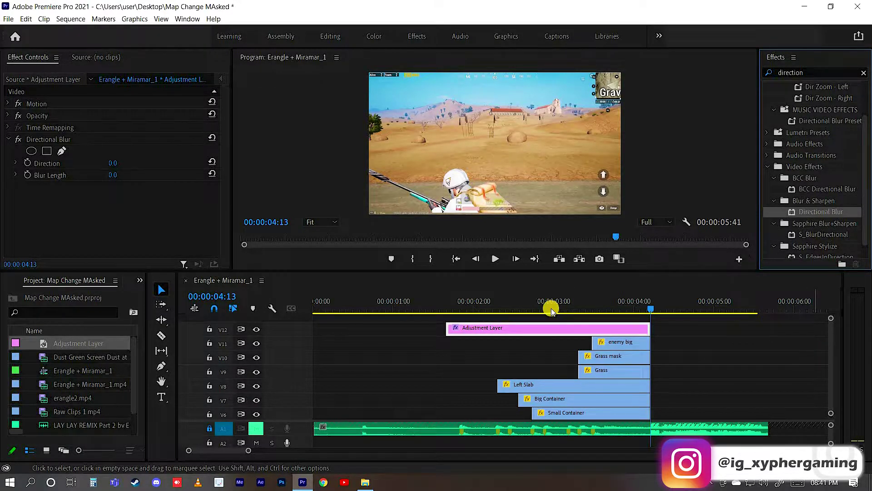
pyautogui.click(479, 309)
pyautogui.scroll(-4, 832, 351)
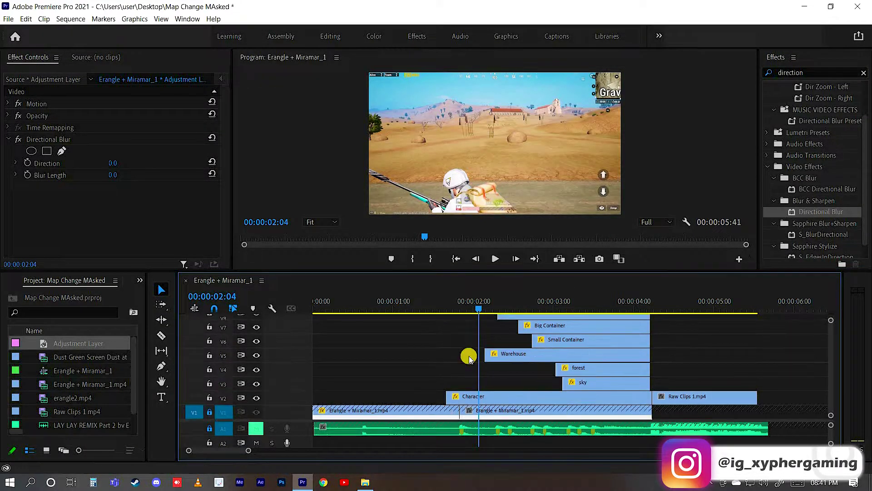
# - Select the Character clip and show a widened keyframe timeline in Effect Controls
pyautogui.click(459, 309)
pyautogui.click(461, 397)
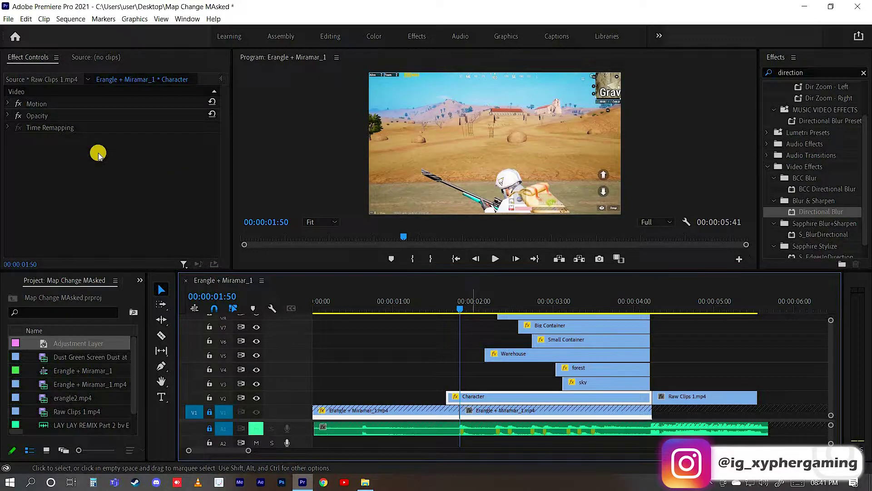
pyautogui.click(218, 80)
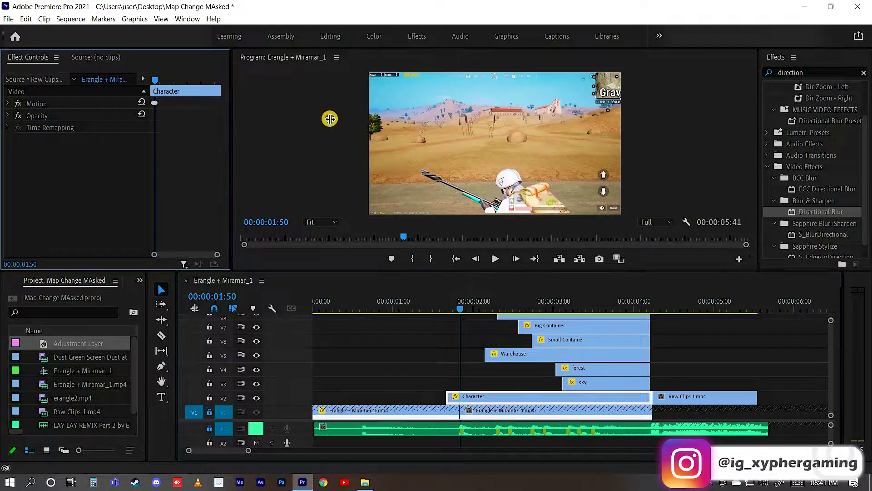
pyautogui.moveTo(343, 175); pyautogui.dragTo(403, 175)
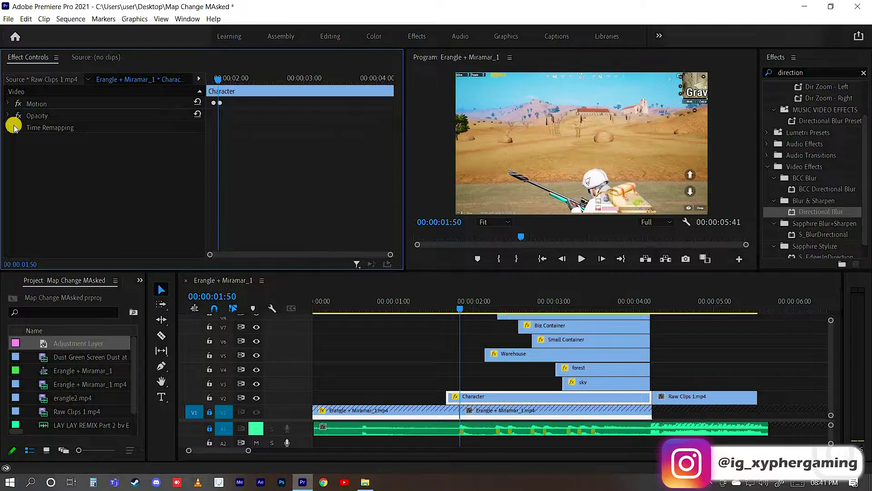
pyautogui.click(13, 104)
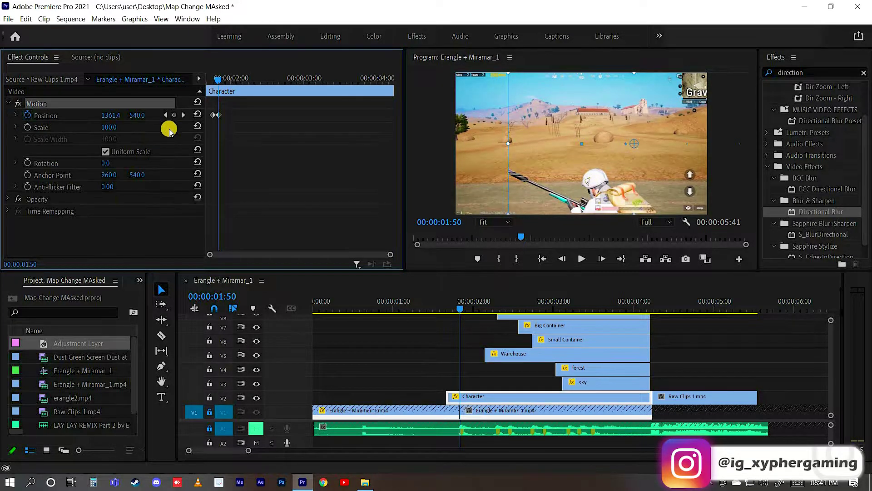
# - Step between the Character clip's Position keyframes to review its slide-in
pyautogui.click(165, 115)
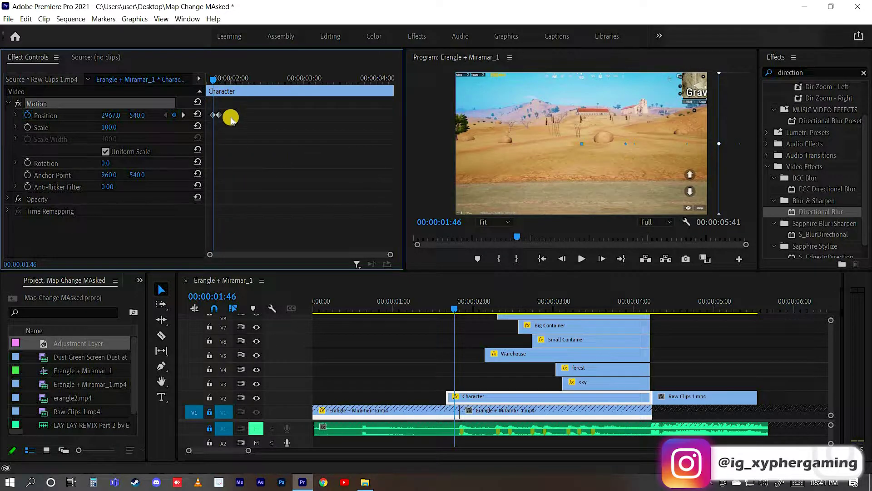
pyautogui.click(220, 131)
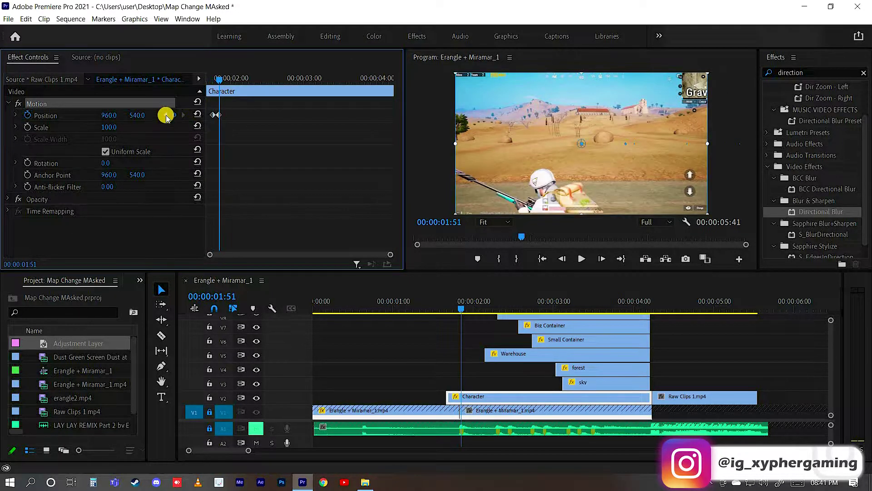
pyautogui.click(166, 115)
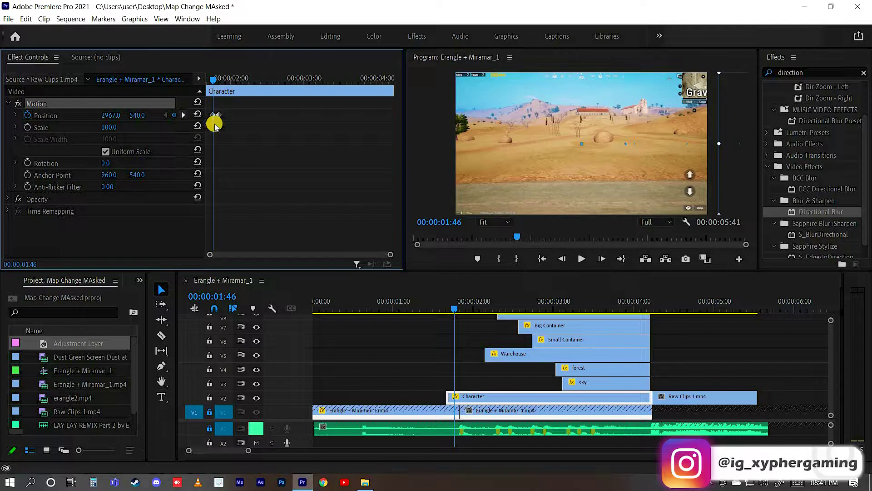
pyautogui.hotkey('shift', 'Right')
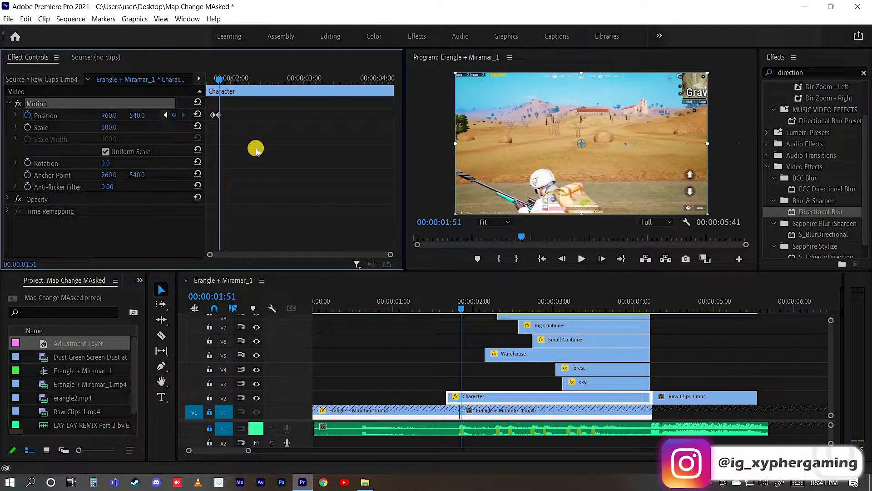
pyautogui.hotkey('shift', 'Left')
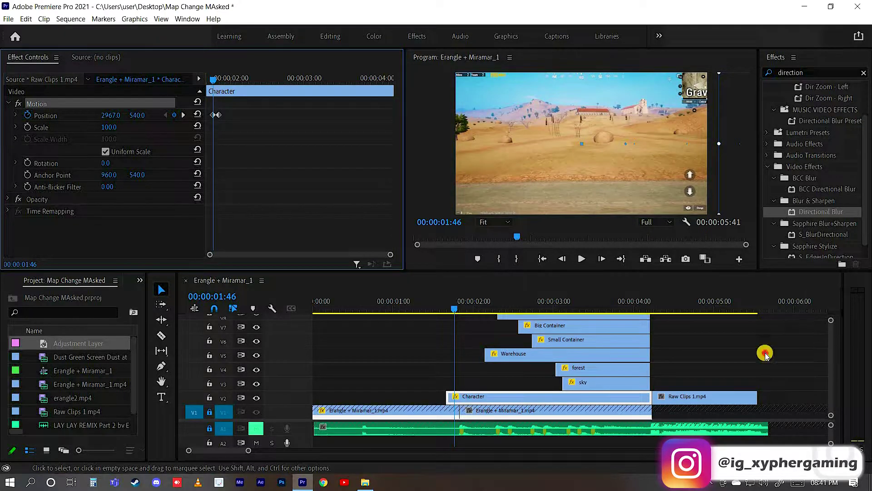
pyautogui.scroll(5, 495, 334)
# - Enable Blur Length and Direction keyframing on the adjustment layer's Directional Blur at 1:46
pyautogui.click(502, 338)
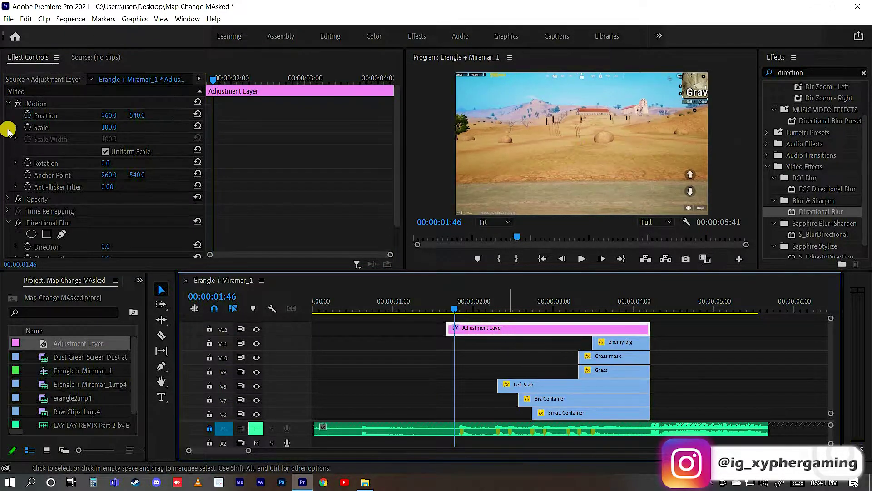
pyautogui.click(36, 166)
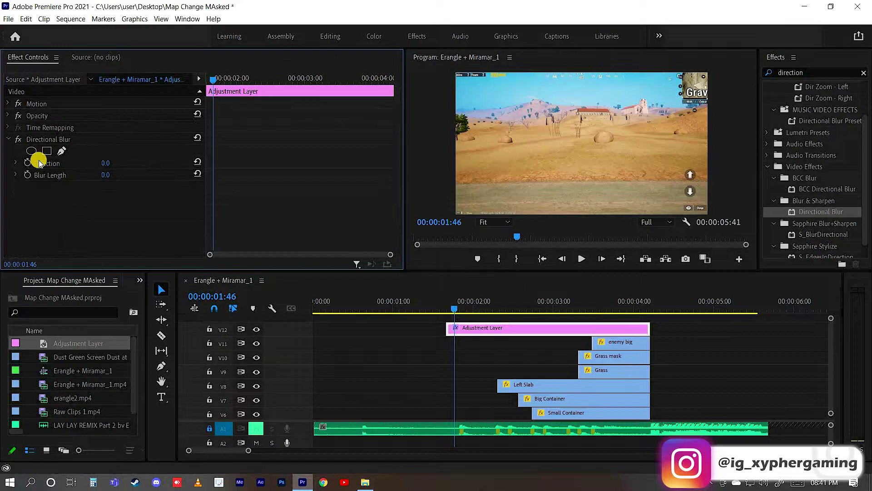
pyautogui.click(27, 175)
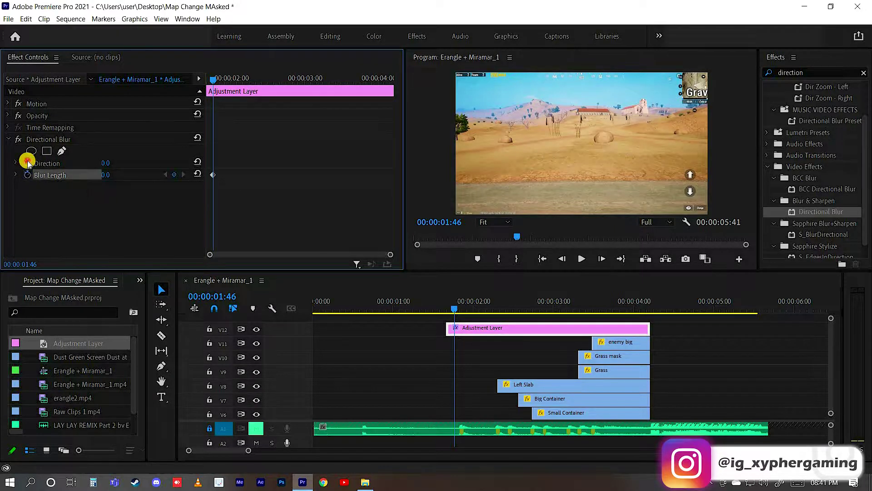
pyautogui.click(27, 162)
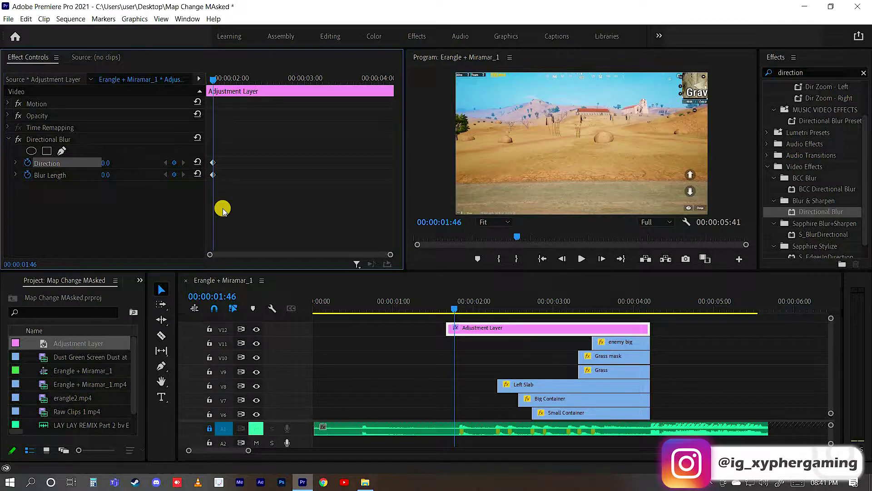
# - Add Direction and Blur Length keyframes at 1:56, then return the playhead to 1:46
pyautogui.hotkey('shift', 'Right')
pyautogui.hotkey('shift', 'Right')
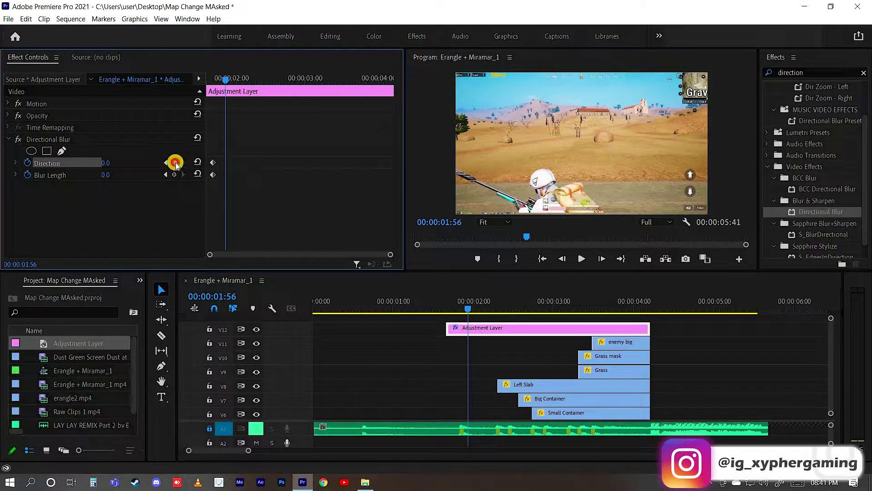
pyautogui.click(175, 163)
pyautogui.click(174, 175)
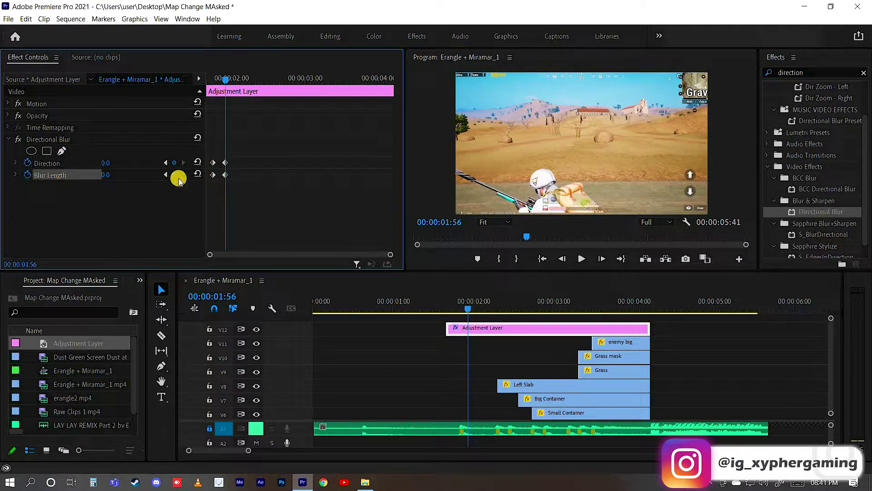
pyautogui.click(165, 162)
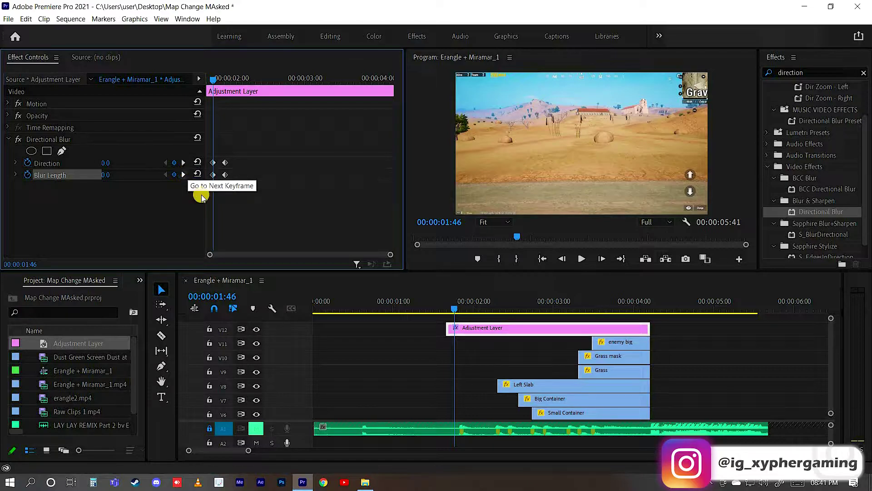
pyautogui.click(175, 175)
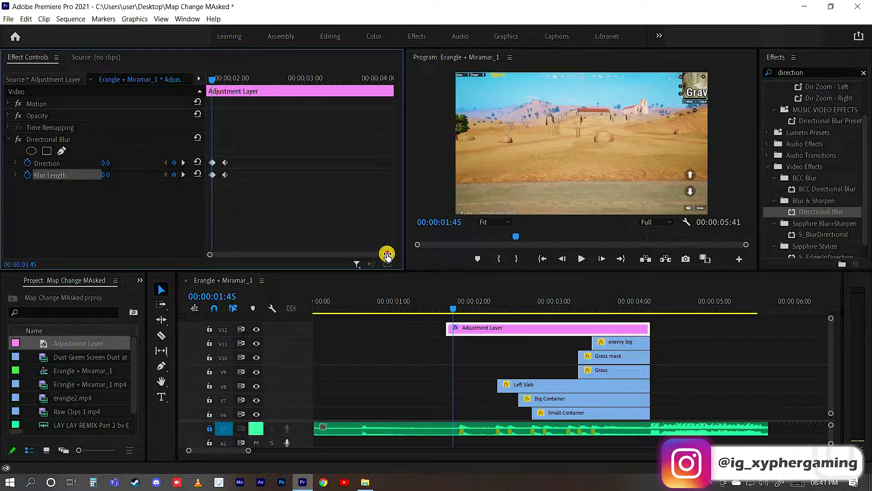
pyautogui.moveTo(387, 255); pyautogui.dragTo(233, 172)
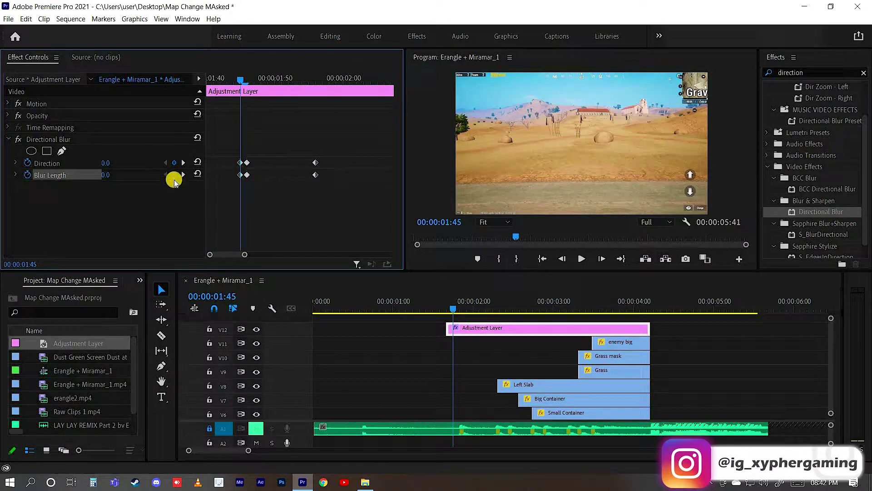
pyautogui.click(248, 181)
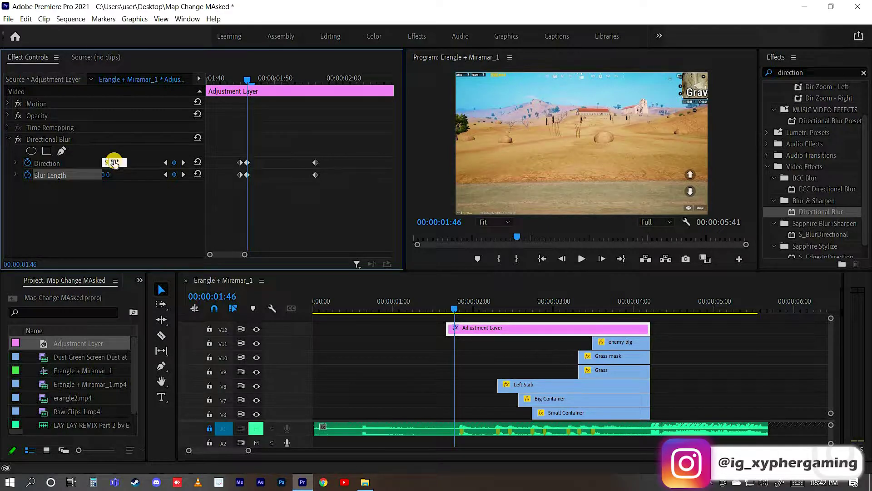
# - Enter Direction 90° and Blur Length 40 at 00:00:01:46, then scrub the playhead to check the blur
pyautogui.write('0')
pyautogui.press('Return')
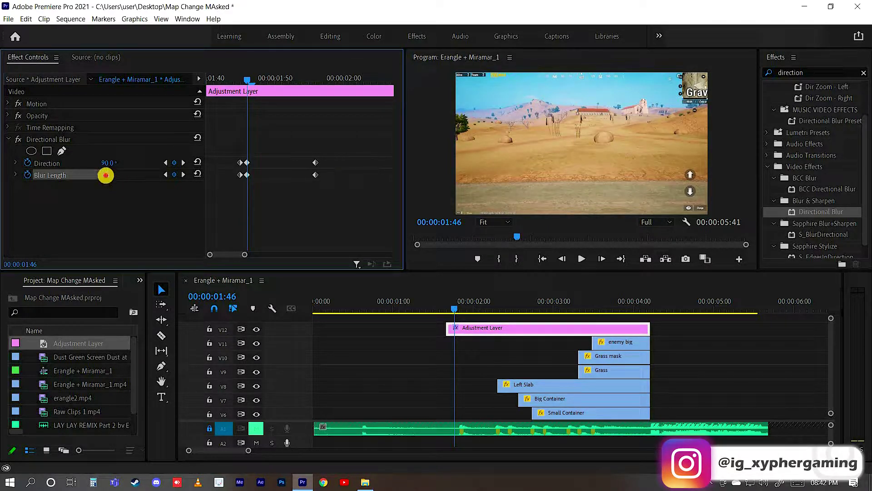
pyautogui.write('40')
pyautogui.press('Return')
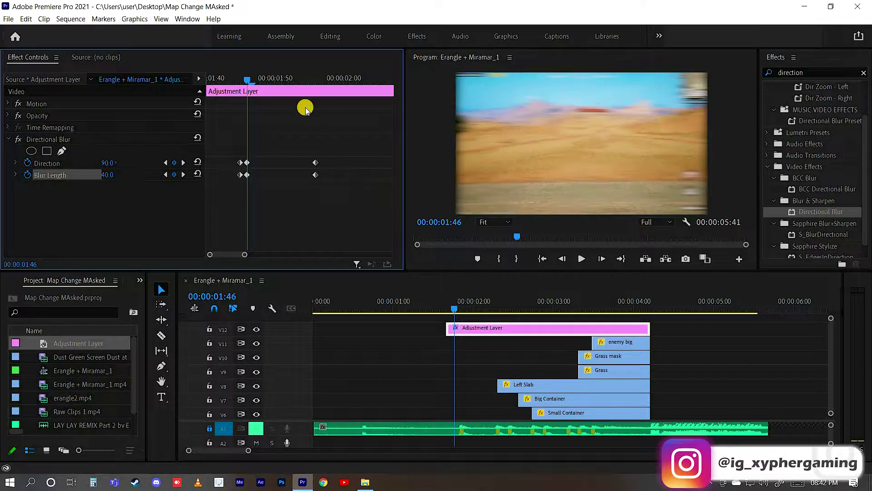
pyautogui.moveTo(219, 82); pyautogui.dragTo(375, 78)
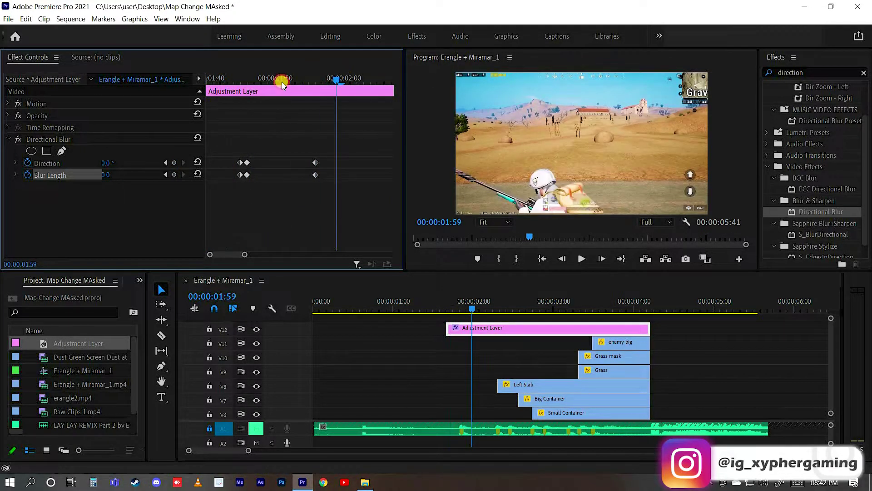
pyautogui.press('Up')
pyautogui.click(477, 344)
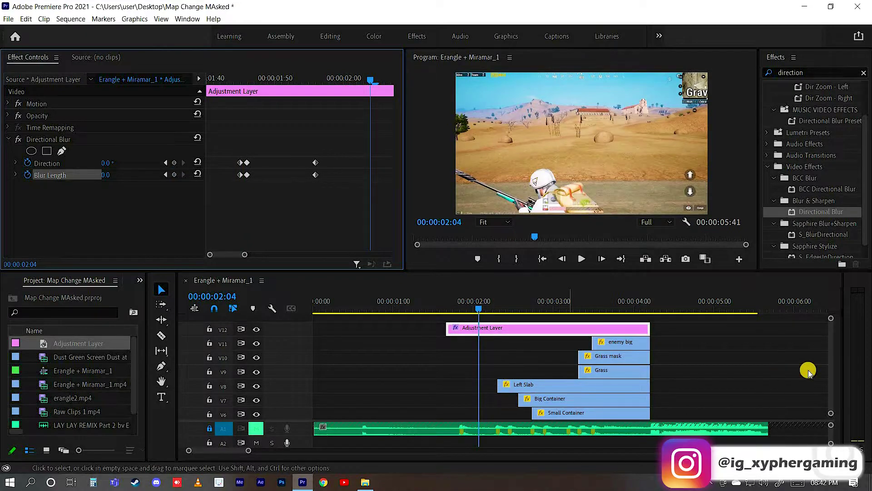
pyautogui.scroll(-3, 564, 383)
# - Select the Warehouse clip on V5, expand Motion, and jump to its Position keyframe at 00:00:02:18
pyautogui.scroll(-2, 520, 359)
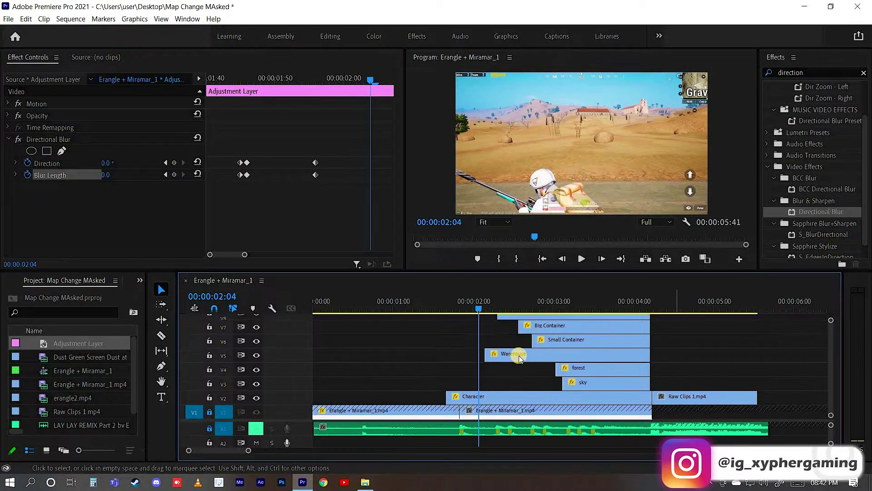
pyautogui.click(538, 357)
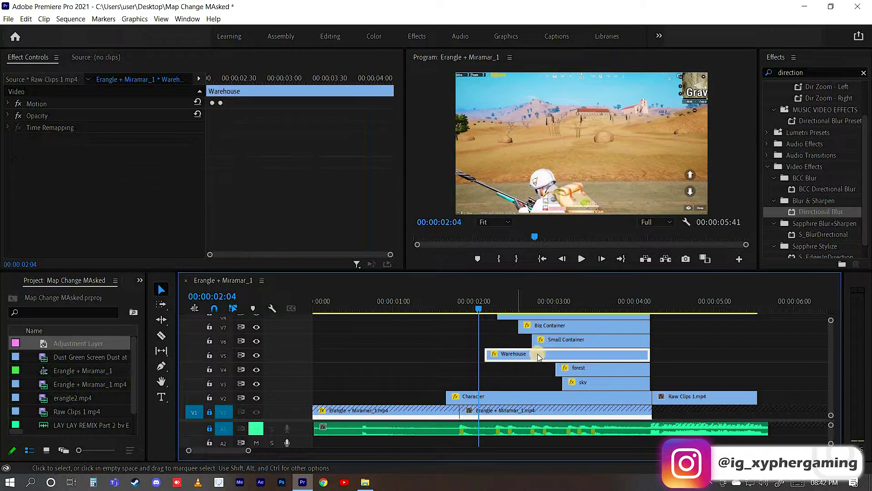
pyautogui.click(492, 308)
pyautogui.click(7, 103)
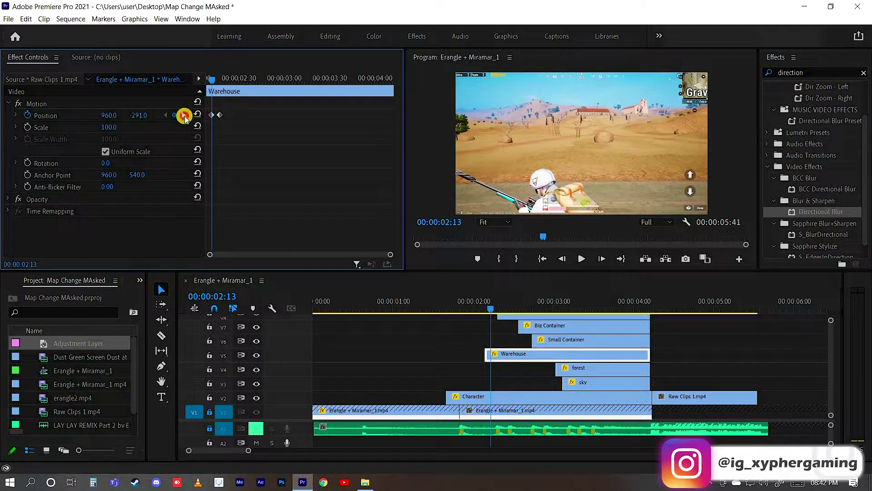
pyautogui.click(184, 115)
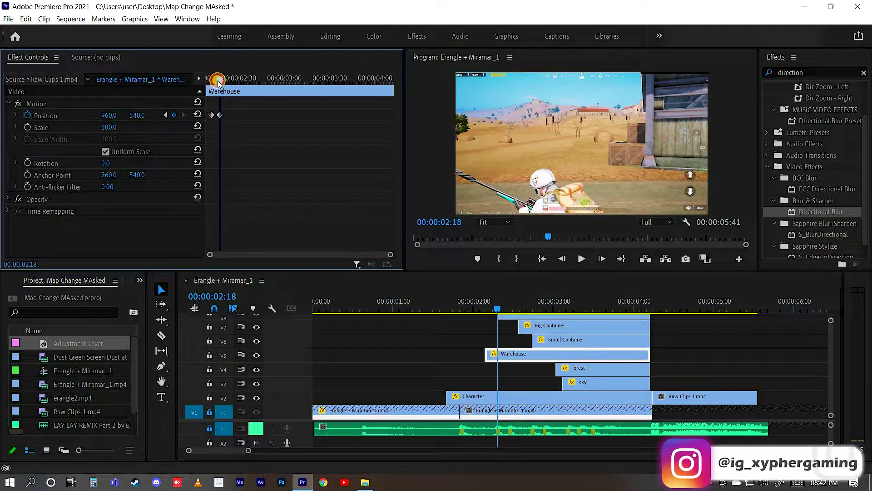
pyautogui.click(171, 118)
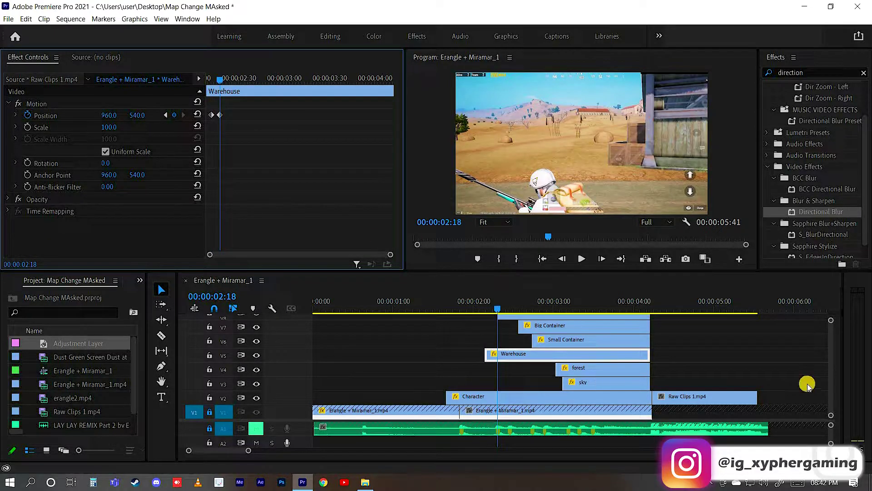
# - On the Adjustment Layer, add Blur Length keyframes at 00:00:02:18 and 00:00:02:28
pyautogui.scroll(5, 500, 341)
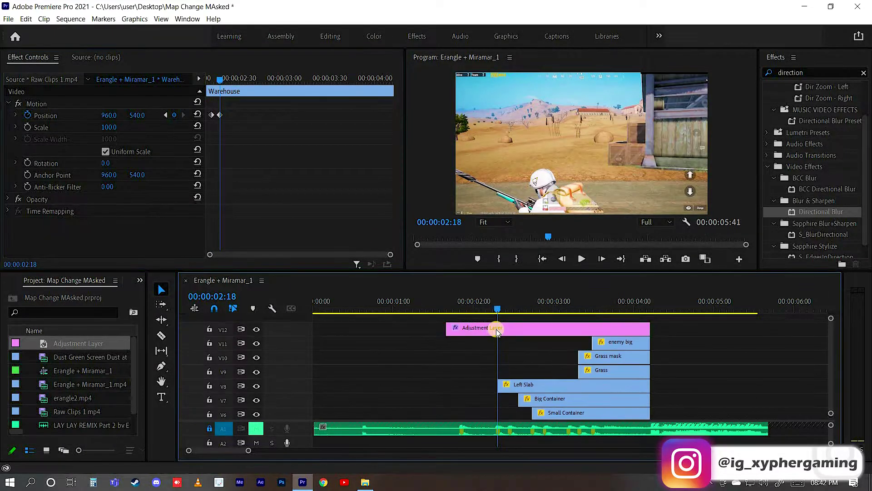
pyautogui.click(473, 328)
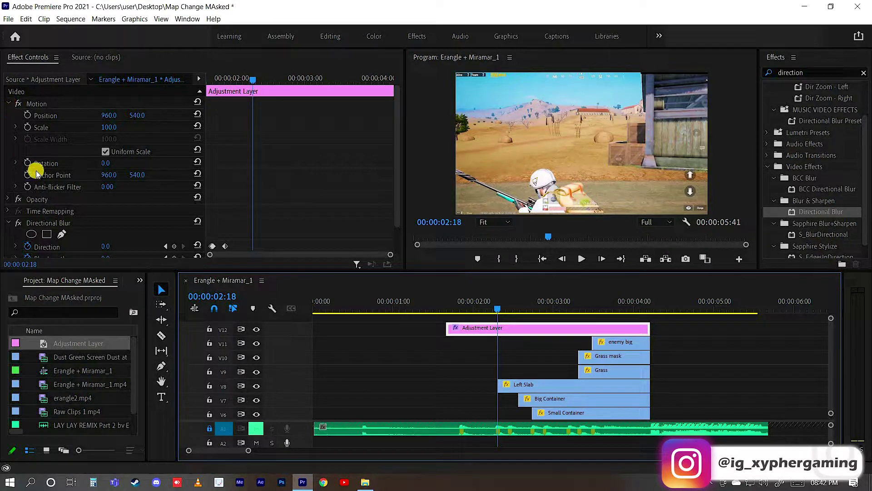
pyautogui.click(9, 104)
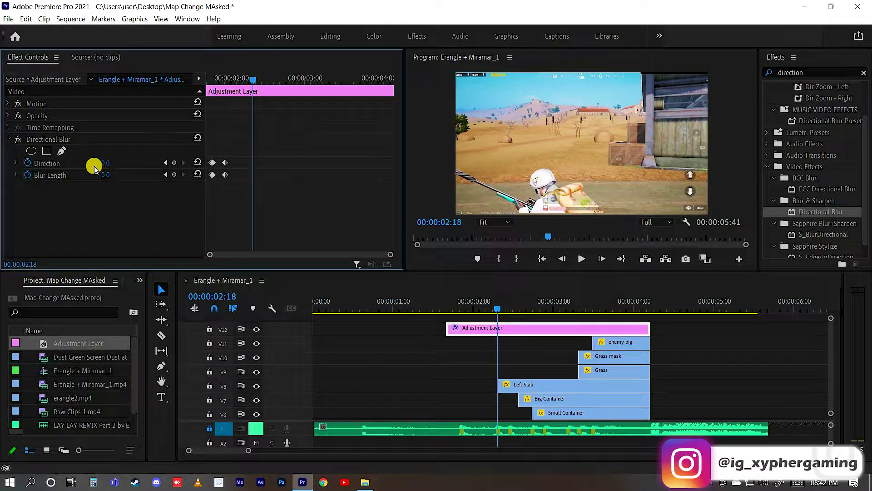
pyautogui.click(174, 162)
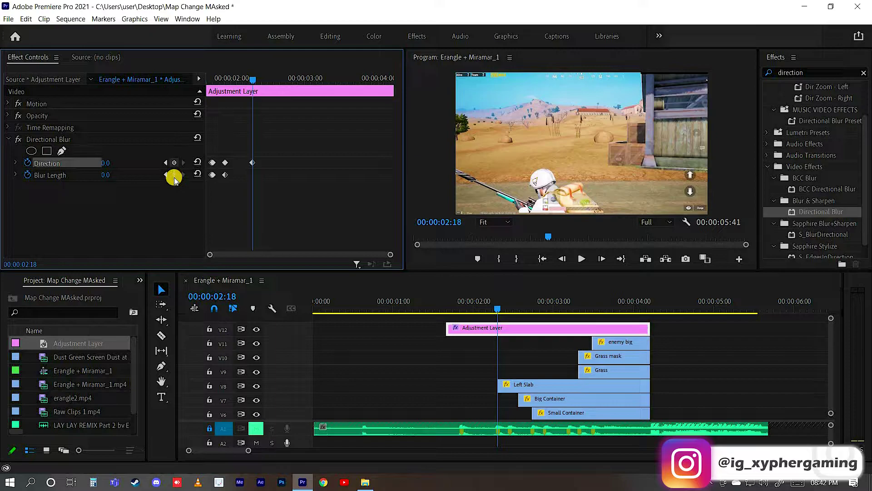
pyautogui.click(174, 175)
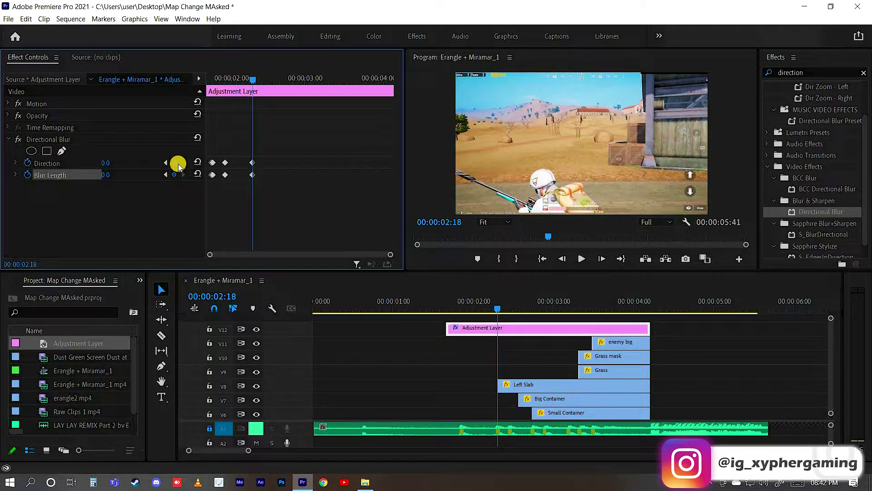
pyautogui.click(174, 163)
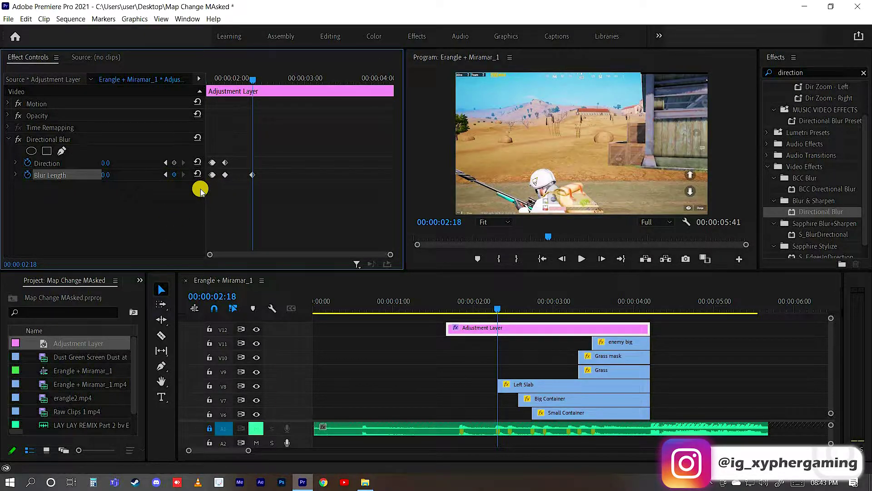
pyautogui.hotkey('shift', 'Right')
pyautogui.hotkey('shift', 'Right')
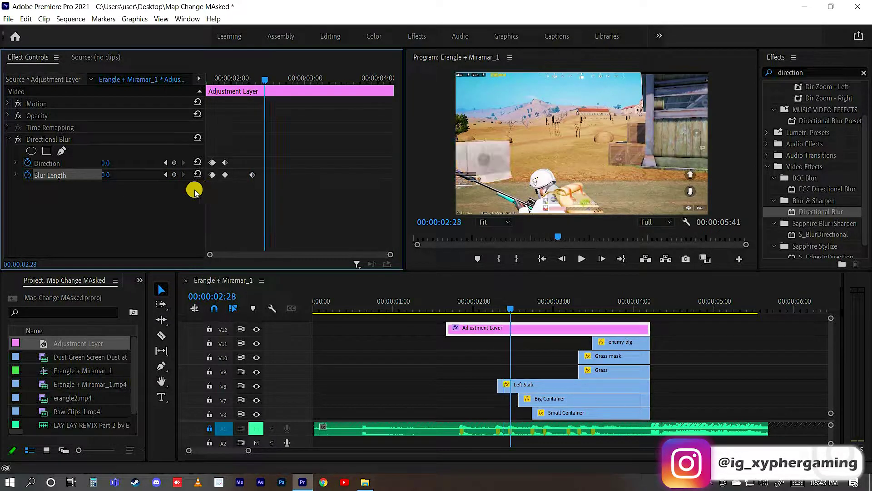
pyautogui.click(174, 175)
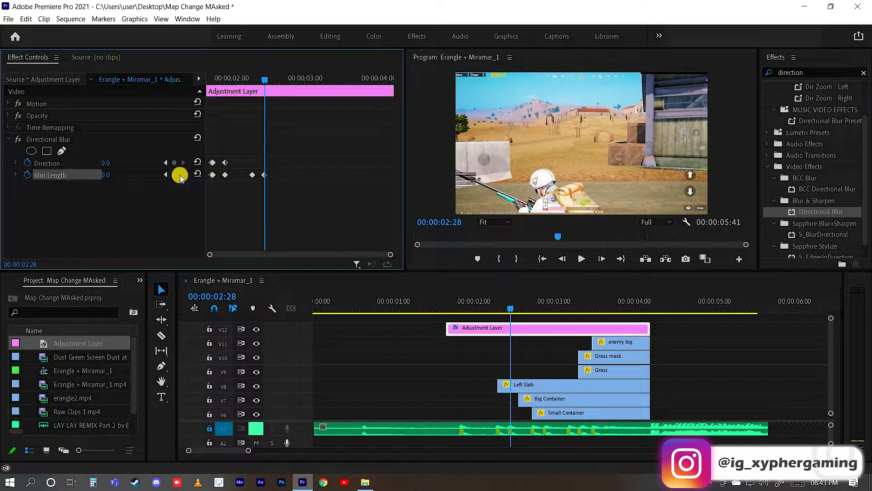
# - Set the 00:00:02:18 Blur Length keyframe to 40 and rewind to preview
pyautogui.click(163, 175)
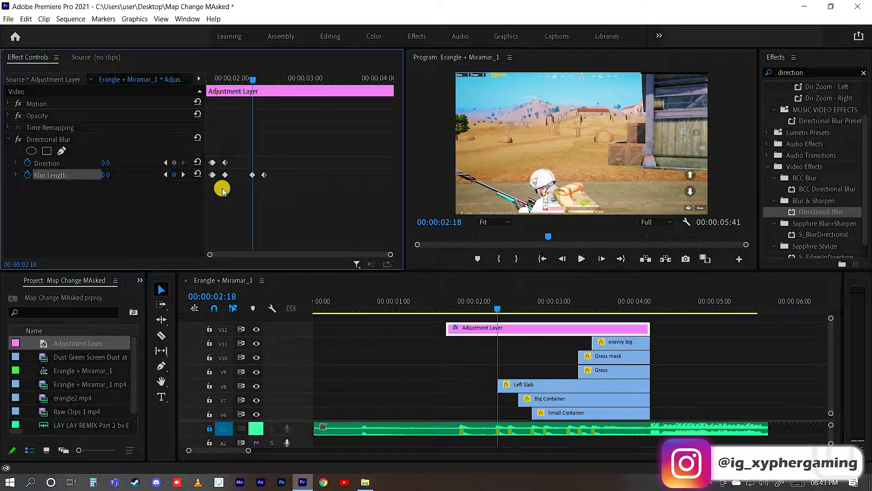
pyautogui.press('Left')
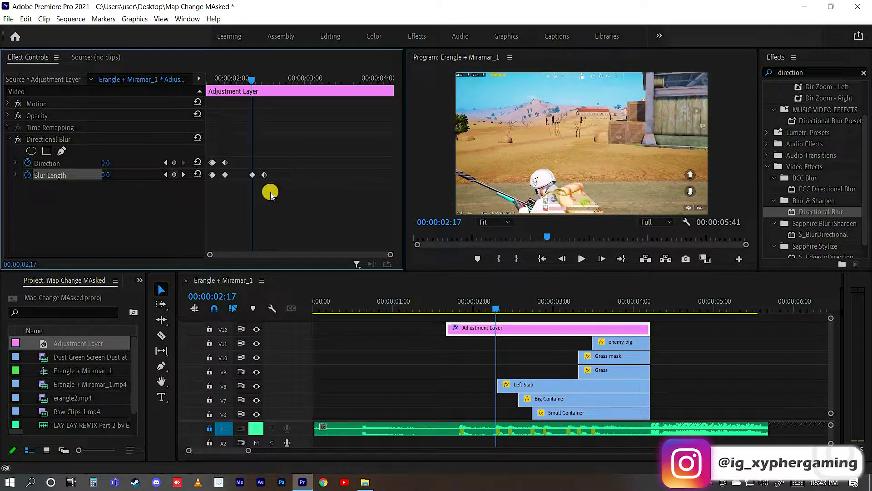
pyautogui.moveTo(390, 254); pyautogui.dragTo(318, 255)
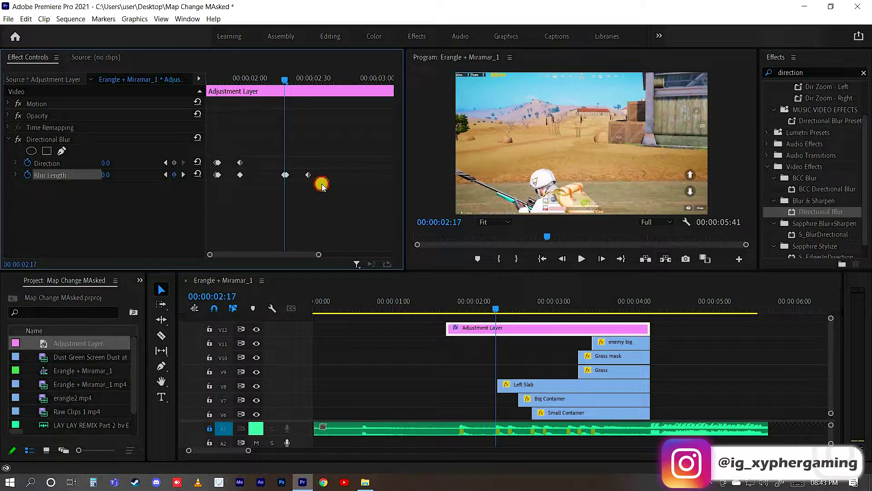
pyautogui.press('Right')
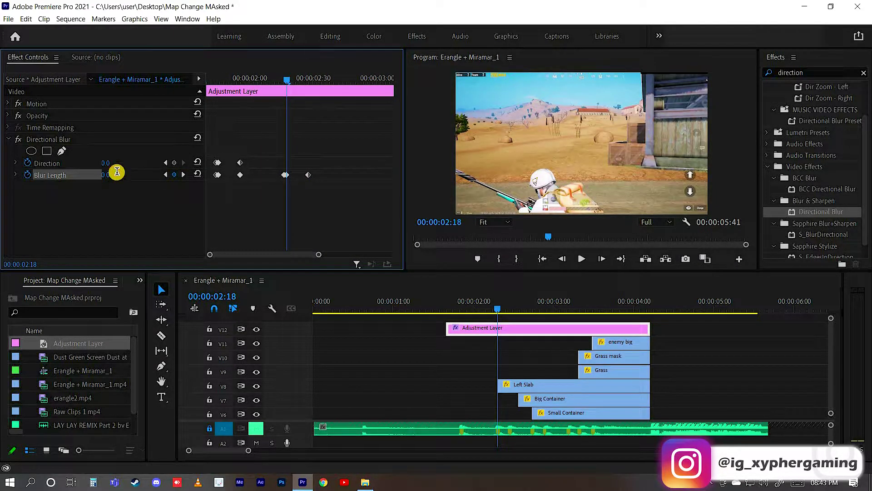
pyautogui.write('0')
pyautogui.press('Return')
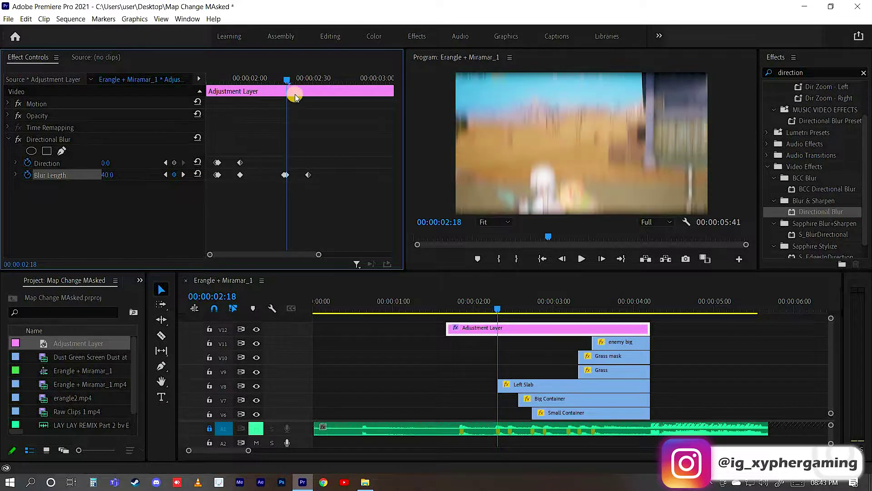
pyautogui.click(217, 83)
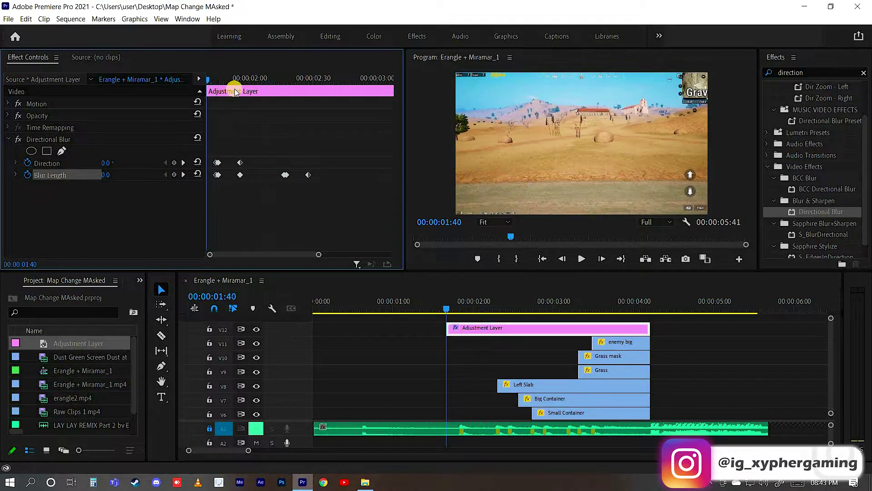
# - Play back the blur transition and scrub through the ramp to review it
pyautogui.press('space')
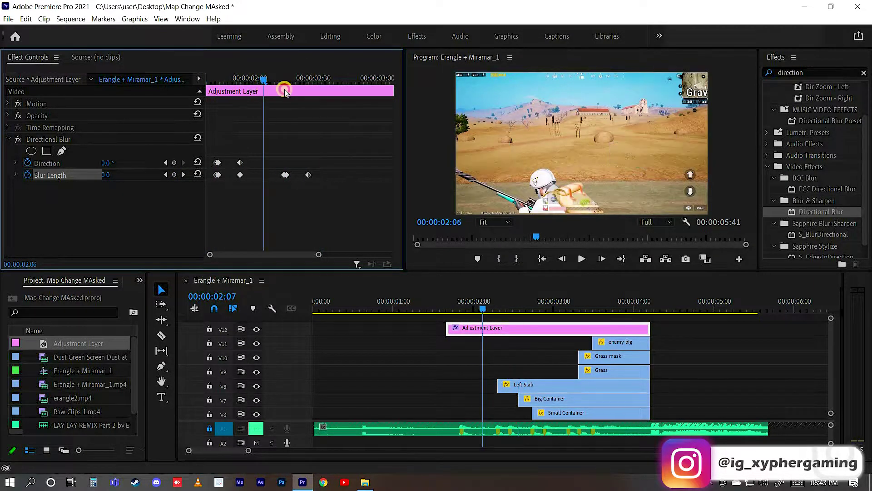
pyautogui.moveTo(272, 78); pyautogui.dragTo(309, 78)
pyautogui.moveTo(243, 97)
pyautogui.mouseDown()
pyautogui.moveTo(314, 97)
pyautogui.moveTo(293, 83)
pyautogui.moveTo(310, 86)
pyautogui.mouseUp()
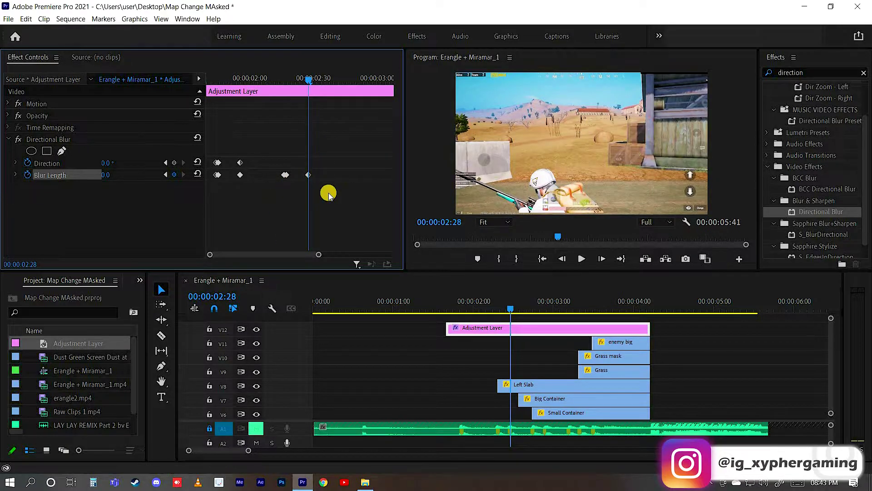
# - Add Blur Length keyframes at 02:29 and 02:39, setting 02:29 to 40
pyautogui.press('Right')
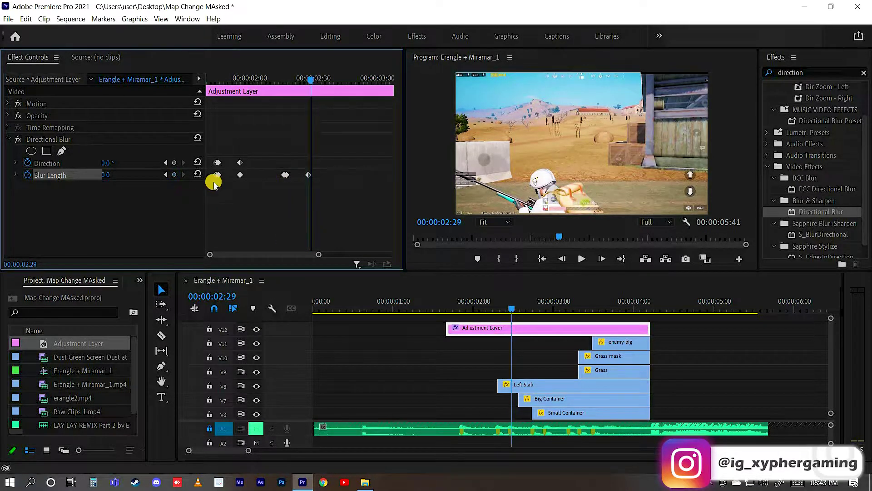
pyautogui.click(174, 174)
pyautogui.hotkey('shift', 'Right')
pyautogui.hotkey('shift', 'Right')
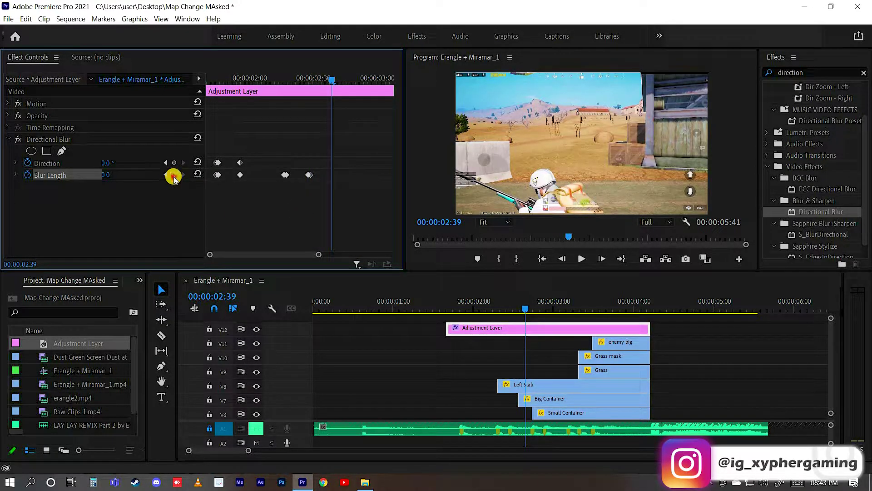
pyautogui.click(174, 175)
pyautogui.click(166, 174)
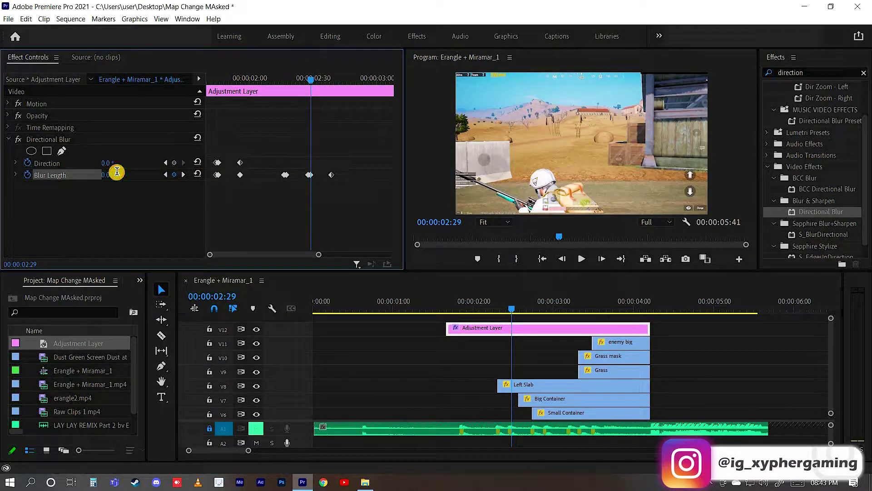
pyautogui.click(117, 175)
pyautogui.write('40')
pyautogui.press('Return')
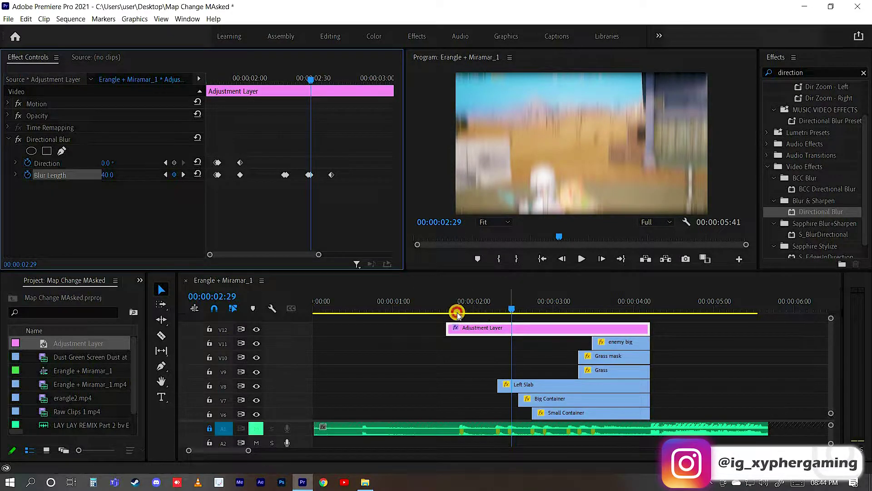
# - Scrub the transition to preview, then select the two middle Blur Length keyframes
pyautogui.moveTo(510, 311); pyautogui.dragTo(529, 296)
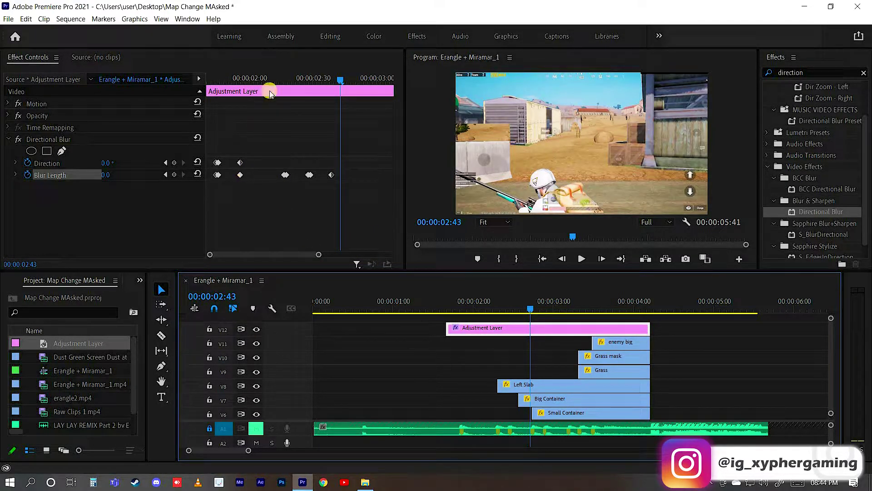
pyautogui.moveTo(210, 83); pyautogui.dragTo(268, 90)
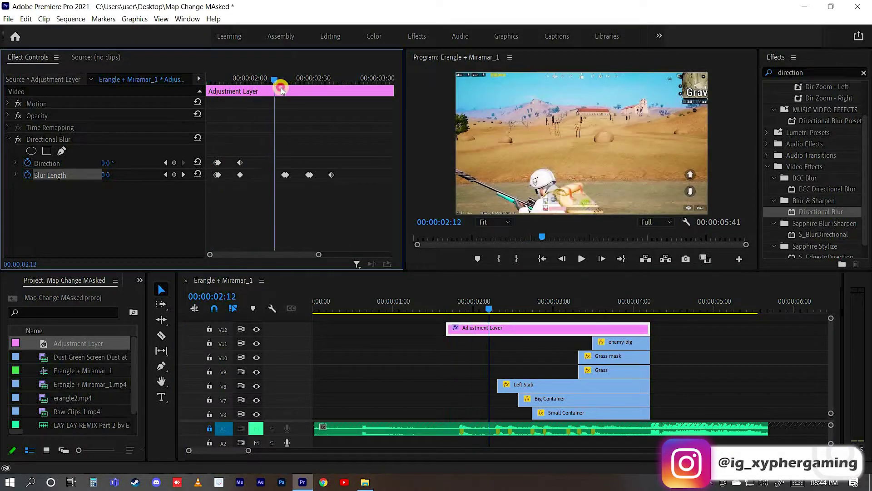
pyautogui.click(281, 171)
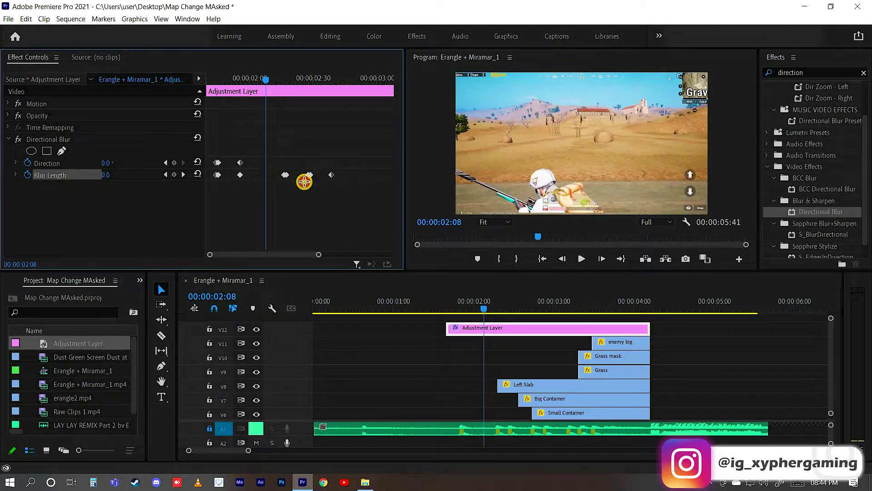
pyautogui.moveTo(303, 181); pyautogui.dragTo(309, 184)
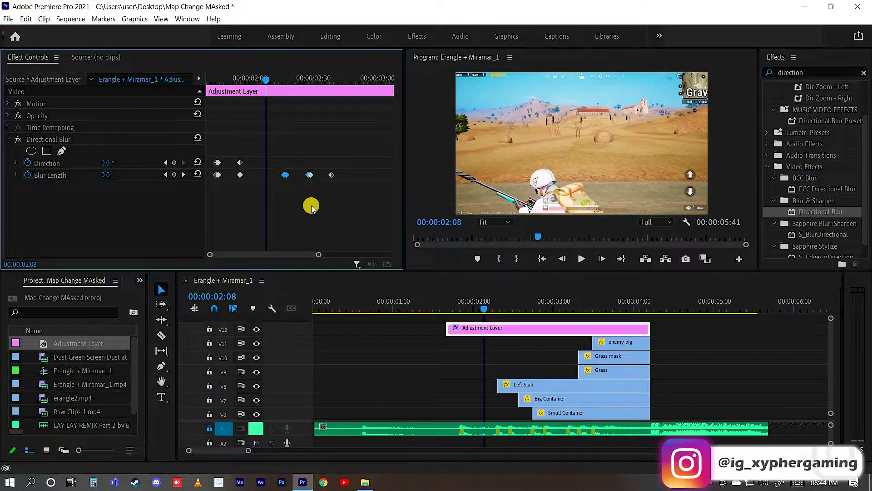
pyautogui.moveTo(523, 310); pyautogui.dragTo(534, 310)
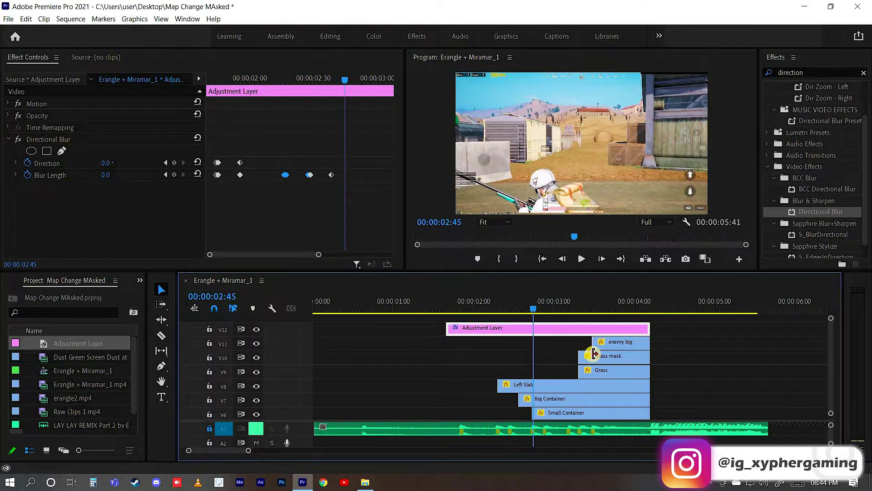
# - Find the Big Container clip's Position keyframe at 00:00:02:44
pyautogui.click(551, 402)
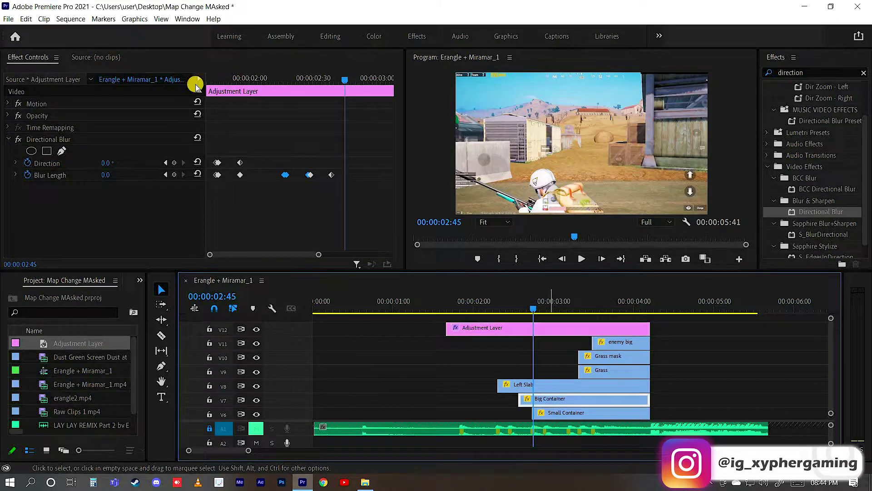
pyautogui.click(8, 104)
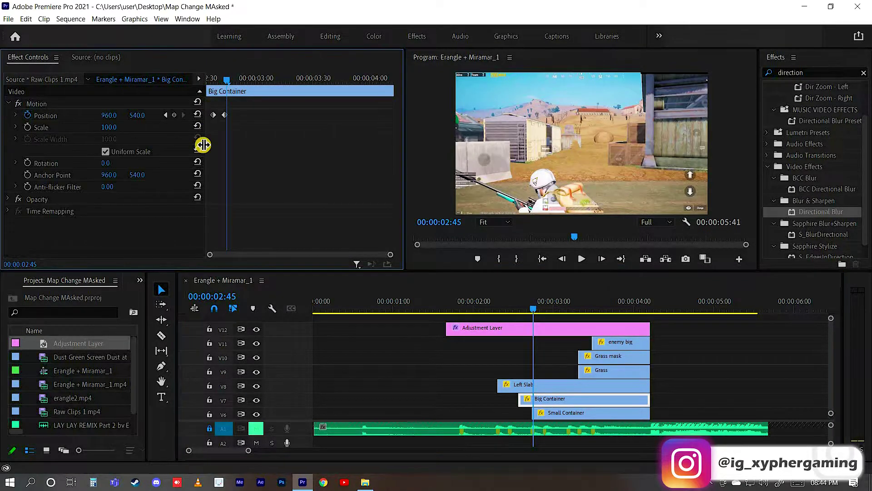
pyautogui.click(224, 114)
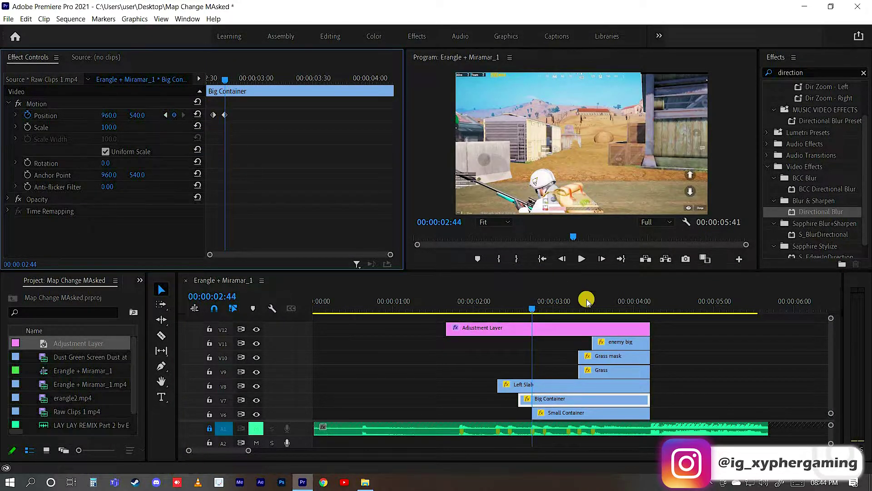
# - Reselect the Adjustment Layer and target its Directional Blur for pasting the Blur Length keyframes
pyautogui.click(516, 333)
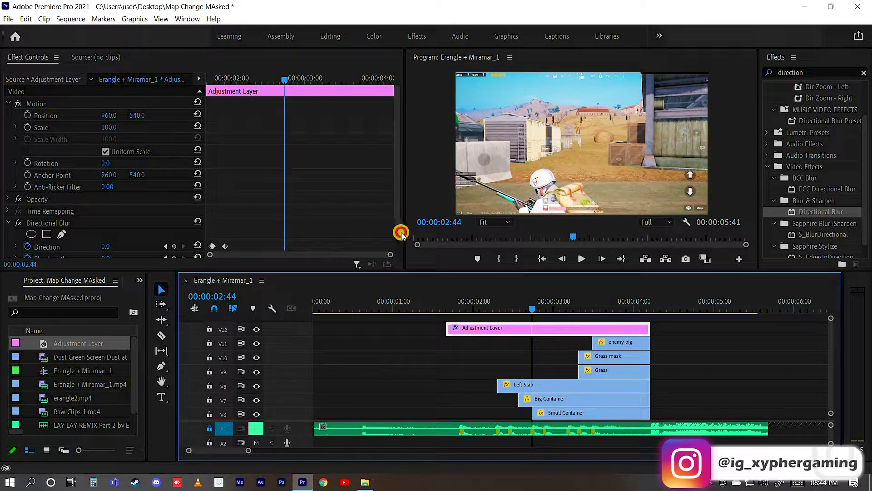
pyautogui.click(333, 259)
pyautogui.scroll(-2, 299, 231)
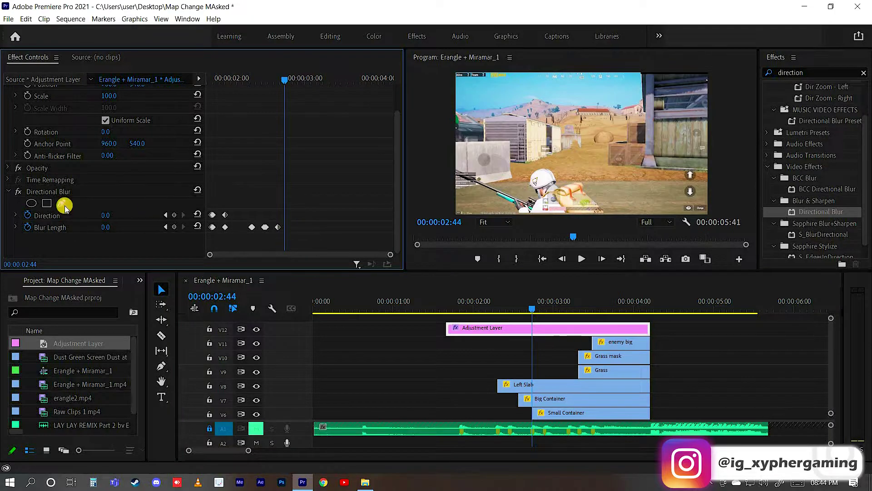
pyautogui.click(42, 190)
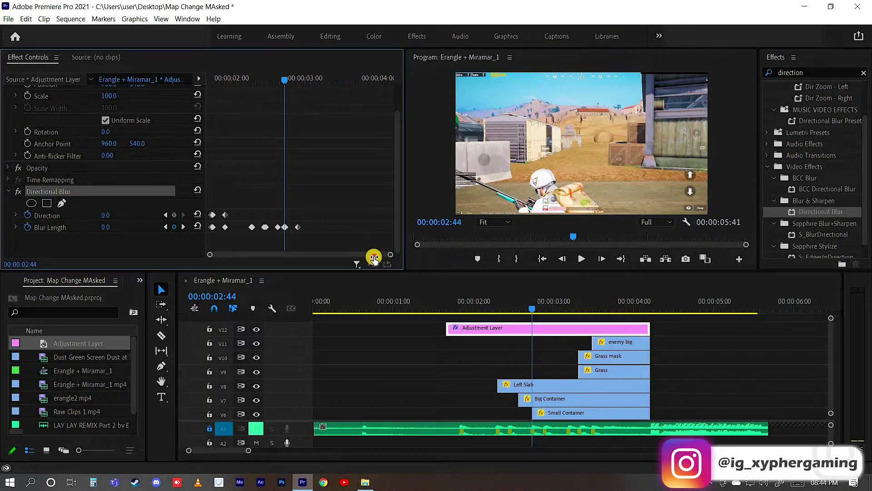
pyautogui.moveTo(380, 257); pyautogui.dragTo(346, 255)
pyautogui.click(495, 327)
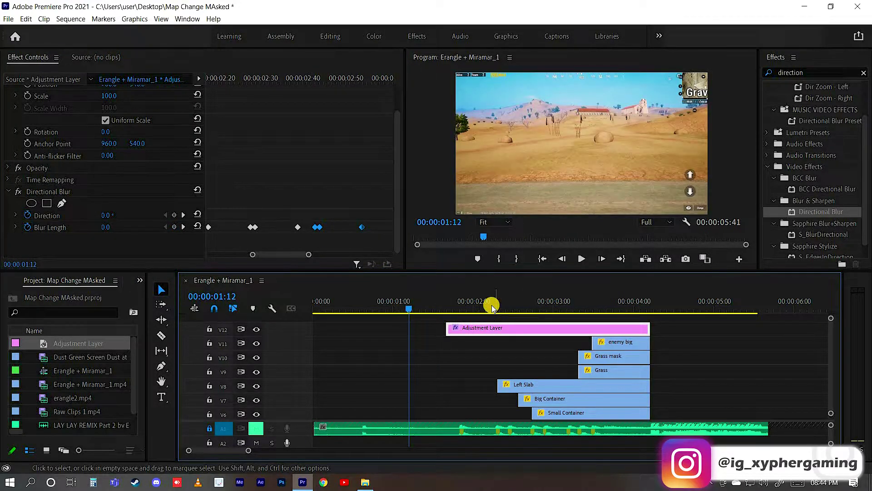
pyautogui.click(493, 306)
pyautogui.press('space')
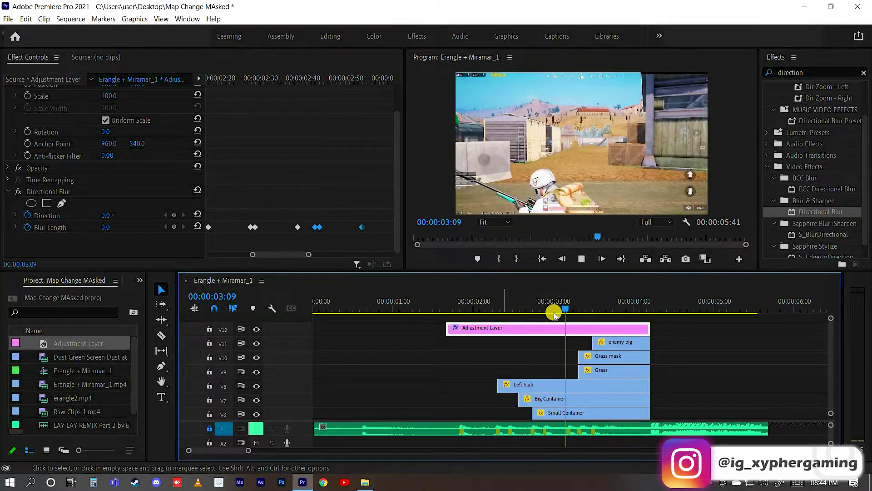
pyautogui.moveTo(536, 305); pyautogui.dragTo(527, 310)
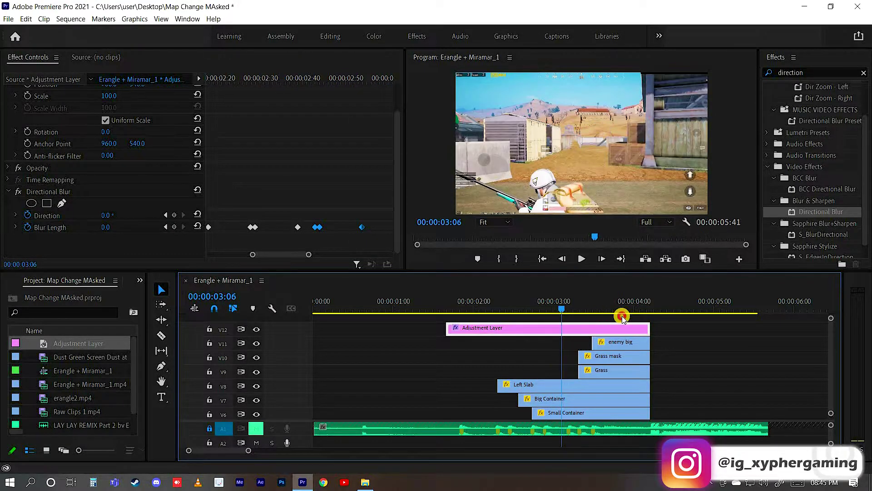
pyautogui.moveTo(527, 310); pyautogui.dragTo(599, 309)
pyautogui.click(439, 310)
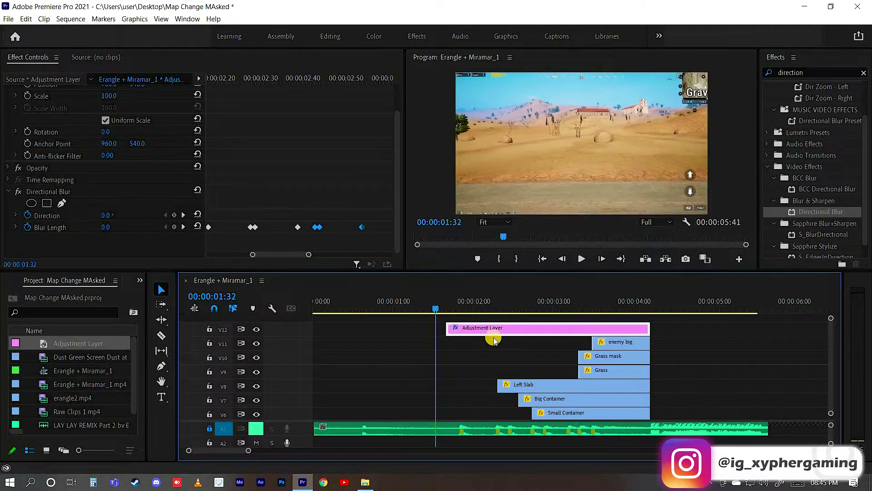
pyautogui.press('space')
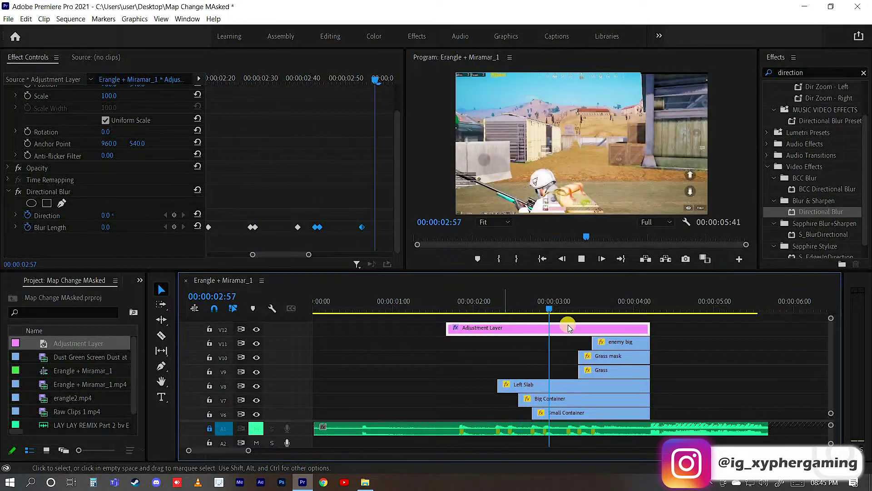
pyautogui.click(502, 310)
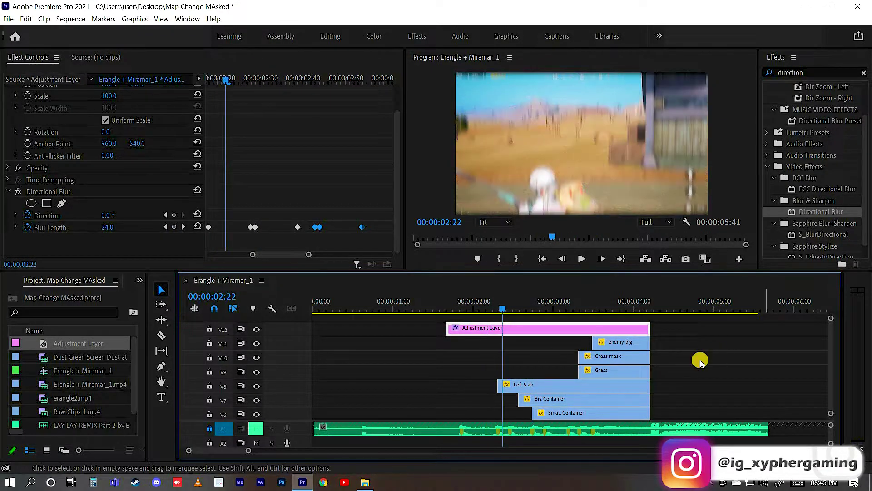
# - Load the Dust Green Screen clip in the Source monitor and drop its video only onto V10 after 00:00:04:00
pyautogui.click(718, 354)
pyautogui.click(863, 72)
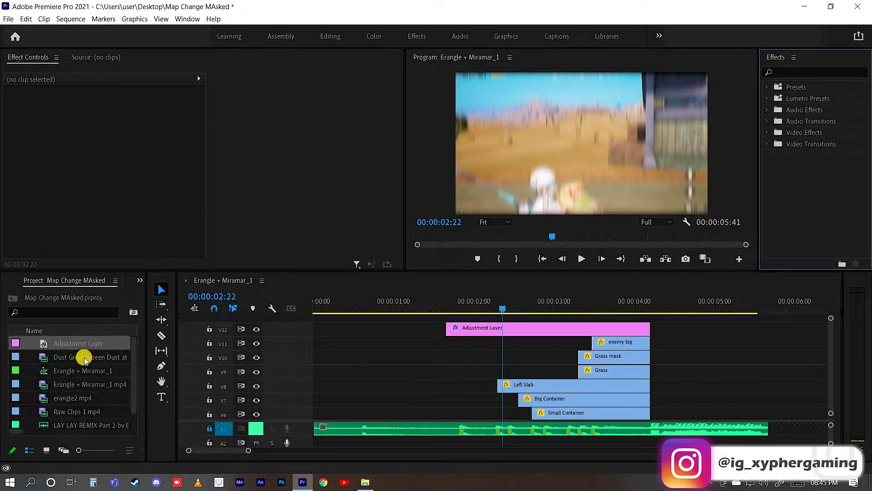
pyautogui.click(97, 362)
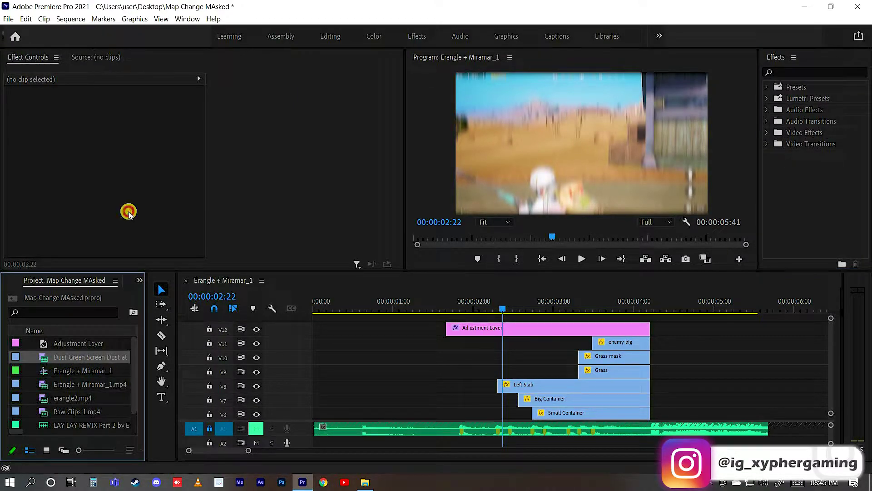
pyautogui.moveTo(91, 337); pyautogui.dragTo(141, 112)
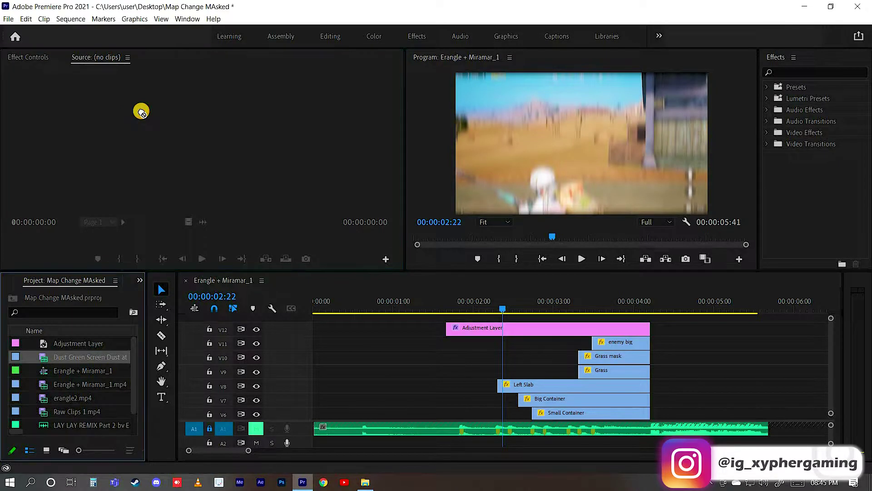
pyautogui.moveTo(219, 209); pyautogui.dragTo(213, 213)
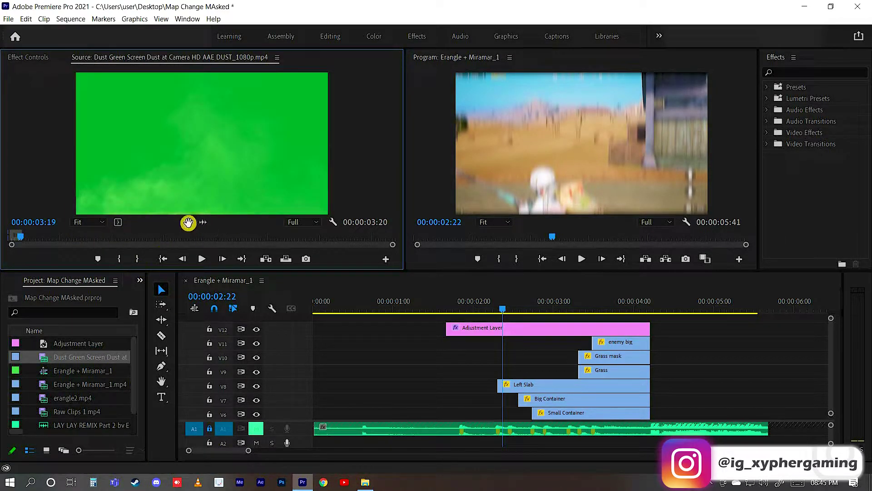
pyautogui.moveTo(187, 221); pyautogui.dragTo(214, 228)
pyautogui.moveTo(563, 313); pyautogui.dragTo(706, 356)
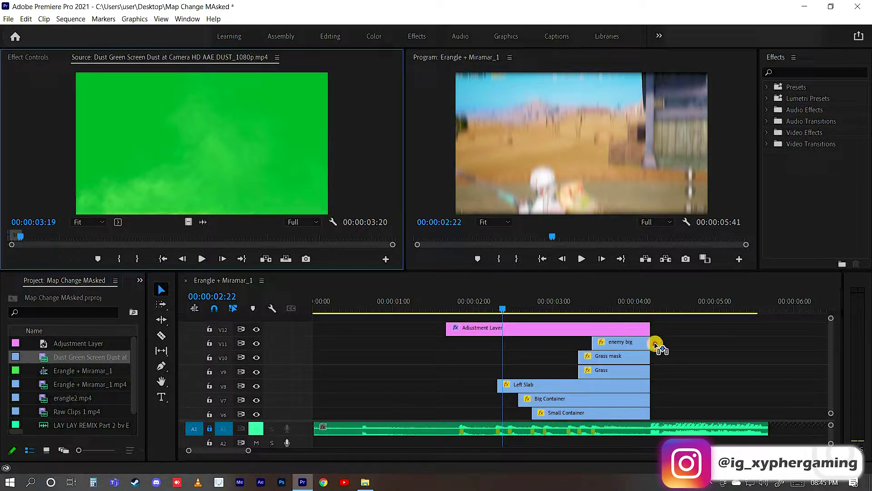
pyautogui.click(703, 302)
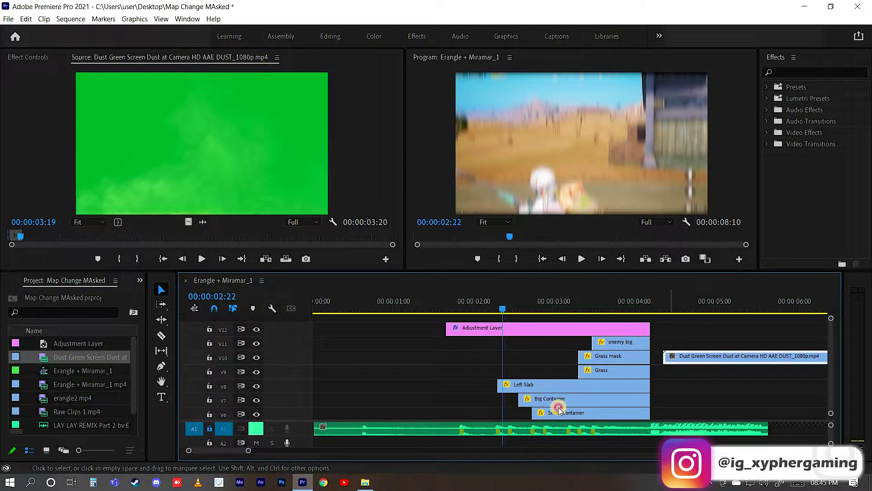
pyautogui.click(723, 362)
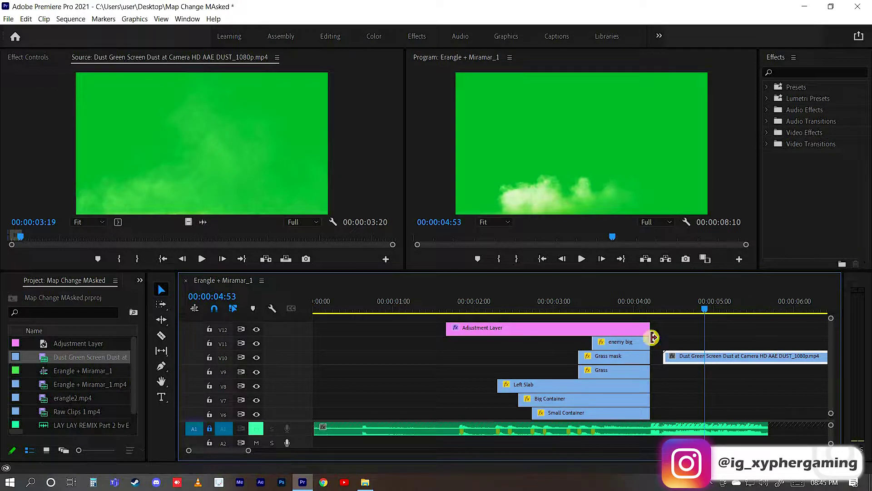
# - Apply the Ultra Key effect to the dust clip
pyautogui.click(803, 70)
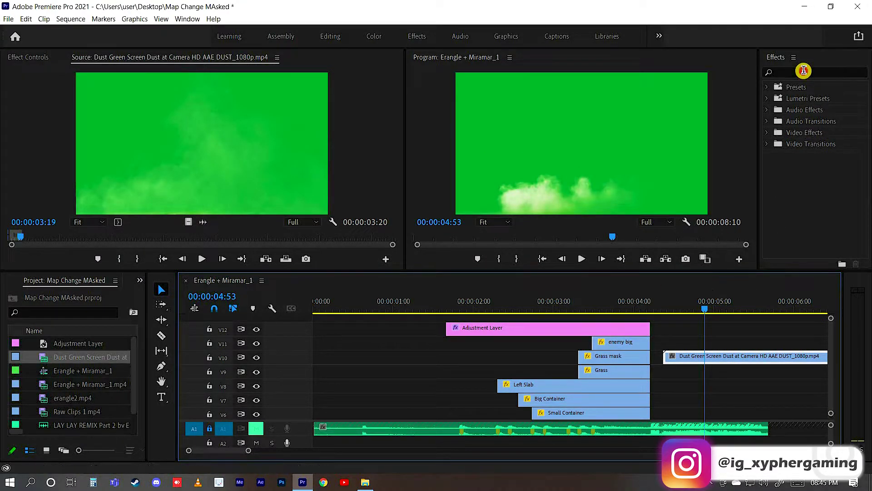
pyautogui.write('ultra')
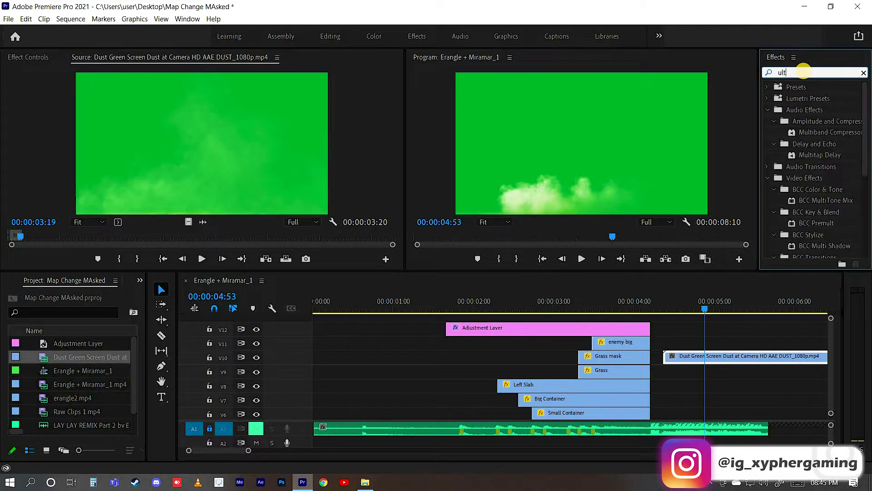
pyautogui.moveTo(811, 154); pyautogui.dragTo(747, 355)
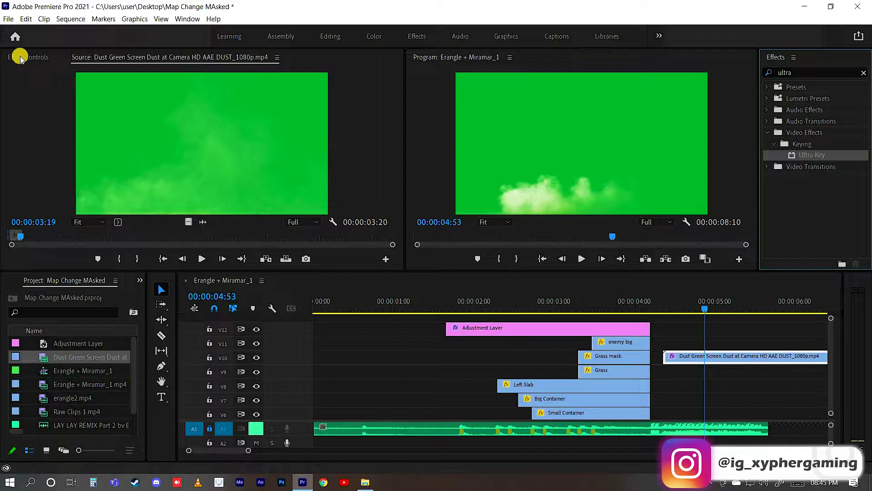
# - Set Ultra Key's Key Color by sampling the green background in the Program monitor
pyautogui.click(35, 85)
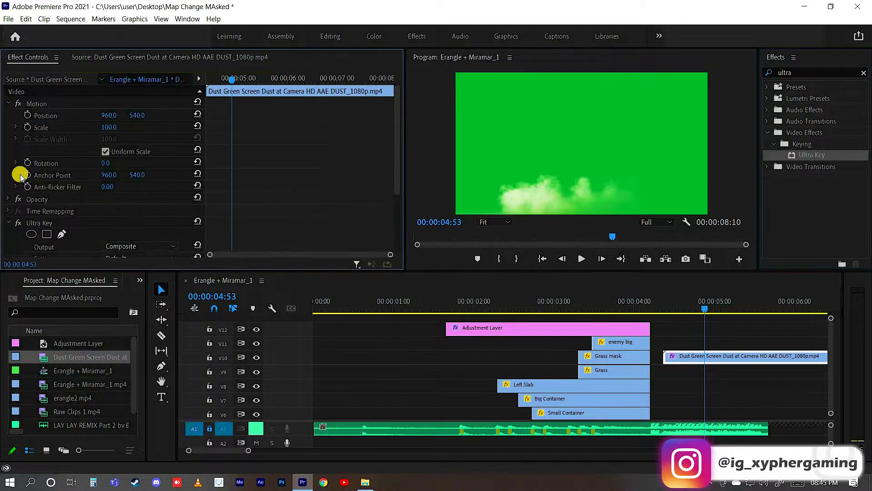
pyautogui.click(9, 104)
pyautogui.click(8, 104)
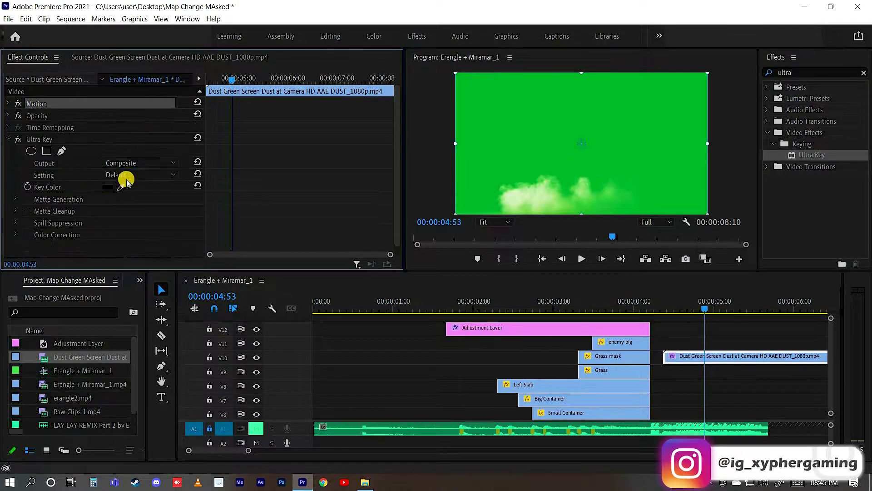
pyautogui.click(122, 187)
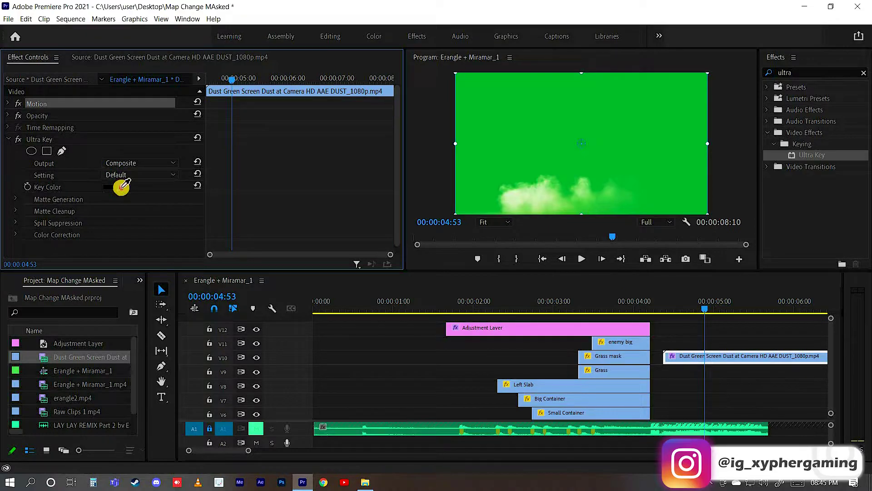
pyautogui.click(531, 108)
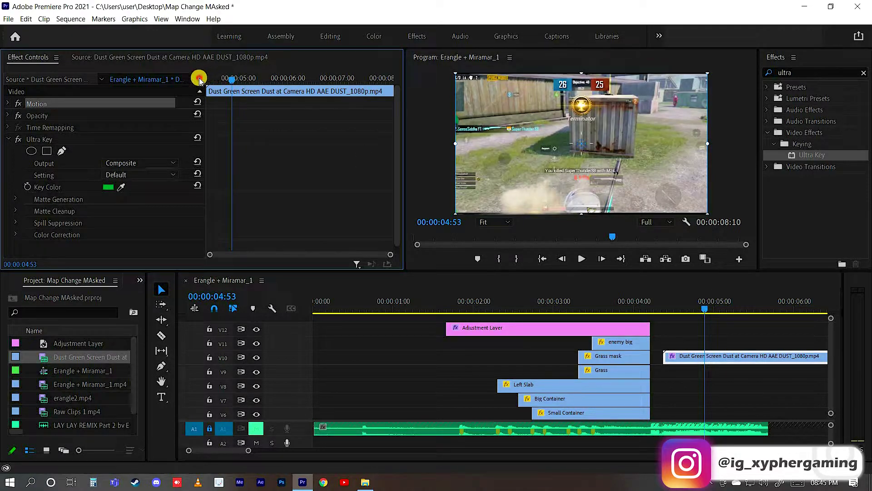
# - Move the dust clip down to track V6 above Warehouse and slide it earlier
pyautogui.moveTo(199, 78)
pyautogui.mouseDown()
pyautogui.moveTo(402, 180)
pyautogui.moveTo(182, 177)
pyautogui.mouseUp()
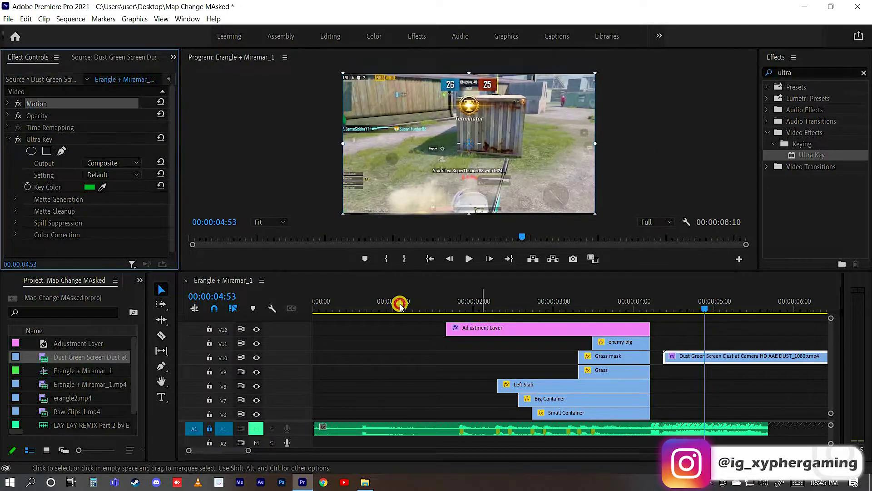
pyautogui.moveTo(399, 305)
pyautogui.mouseDown()
pyautogui.moveTo(438, 306)
pyautogui.moveTo(492, 271)
pyautogui.mouseUp()
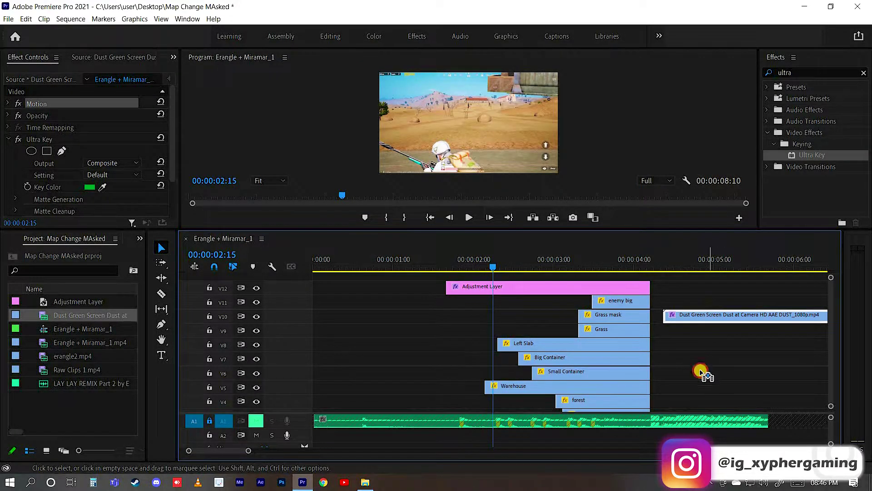
pyautogui.moveTo(701, 373); pyautogui.dragTo(702, 371)
pyautogui.moveTo(670, 284)
pyautogui.mouseDown()
pyautogui.moveTo(556, 371)
pyautogui.moveTo(694, 376)
pyautogui.mouseUp()
pyautogui.click(680, 300)
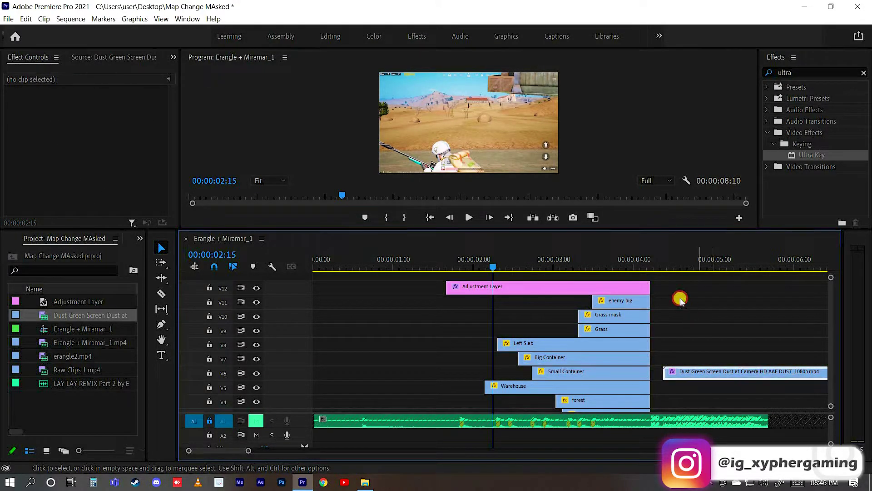
pyautogui.moveTo(688, 285); pyautogui.dragTo(586, 364)
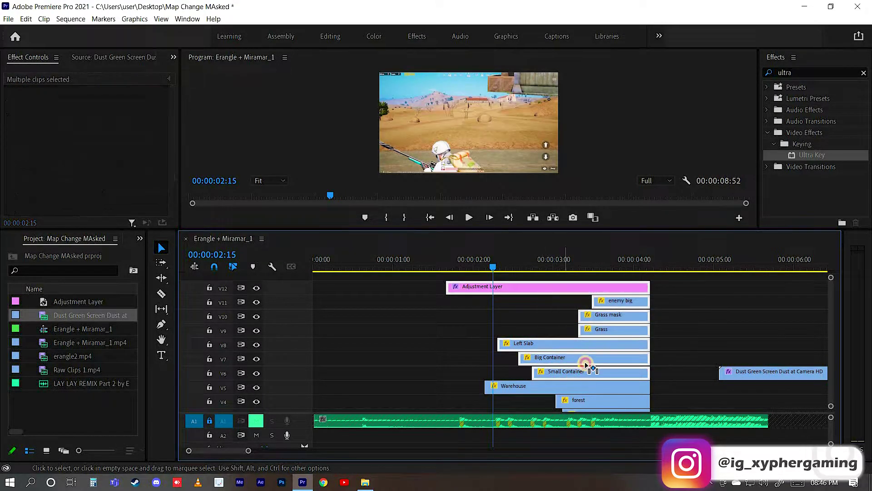
pyautogui.scroll(-2, 613, 367)
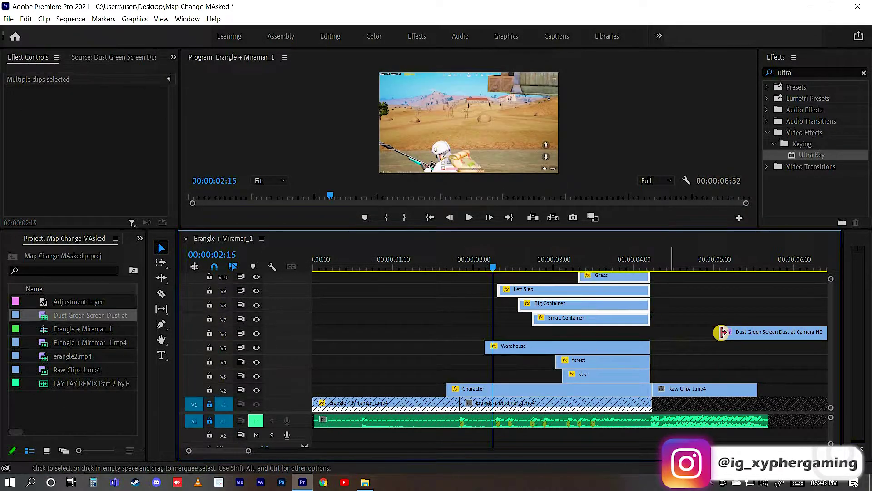
pyautogui.moveTo(723, 332)
pyautogui.mouseDown()
pyautogui.moveTo(516, 332)
pyautogui.moveTo(535, 342)
pyautogui.mouseUp()
pyautogui.moveTo(491, 270); pyautogui.dragTo(515, 270)
# - Split the dust clip at the chosen frame and delete its unwanted beginning
pyautogui.moveTo(533, 275)
pyautogui.mouseDown()
pyautogui.moveTo(544, 278)
pyautogui.moveTo(530, 275)
pyautogui.mouseUp()
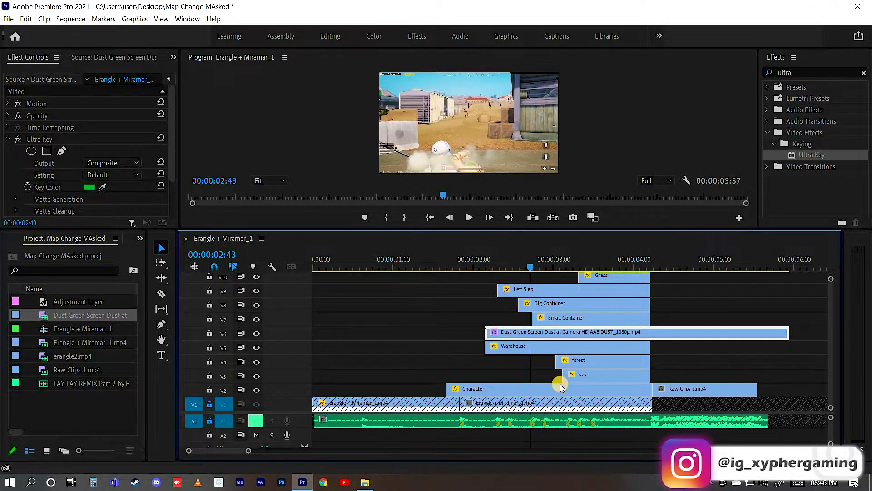
pyautogui.hotkey('ctrl', 'k')
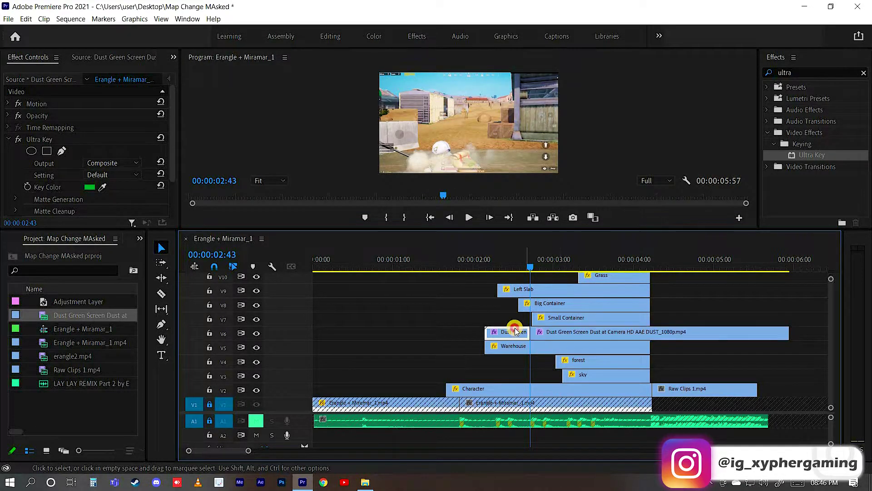
pyautogui.press('Delete')
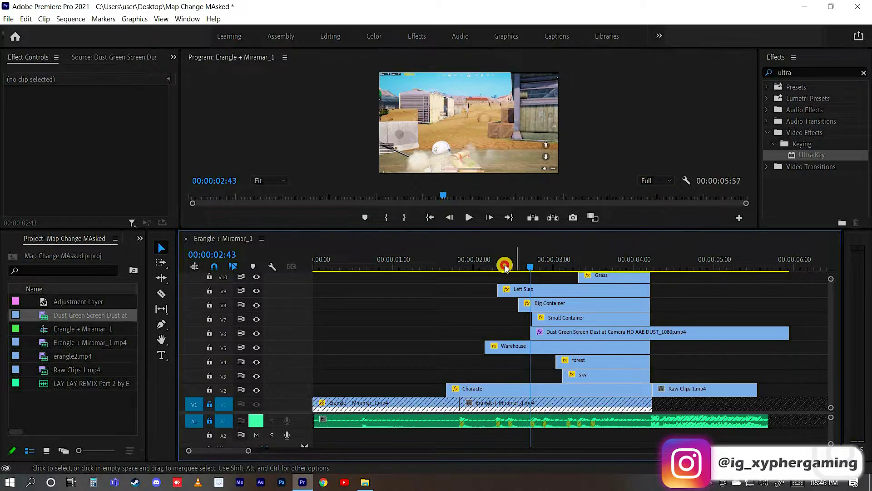
# - Slide the trimmed dust clip so it starts at 00:00:02:18
pyautogui.click(503, 265)
pyautogui.click(511, 348)
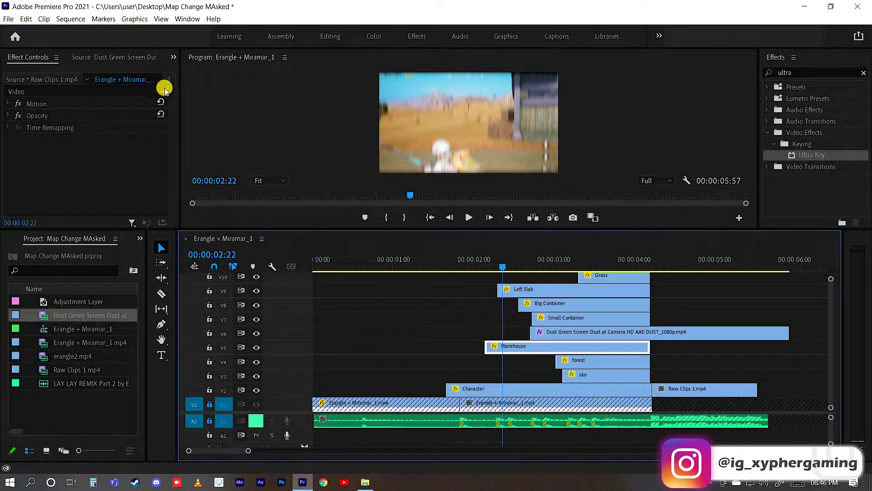
pyautogui.moveTo(179, 108); pyautogui.dragTo(296, 116)
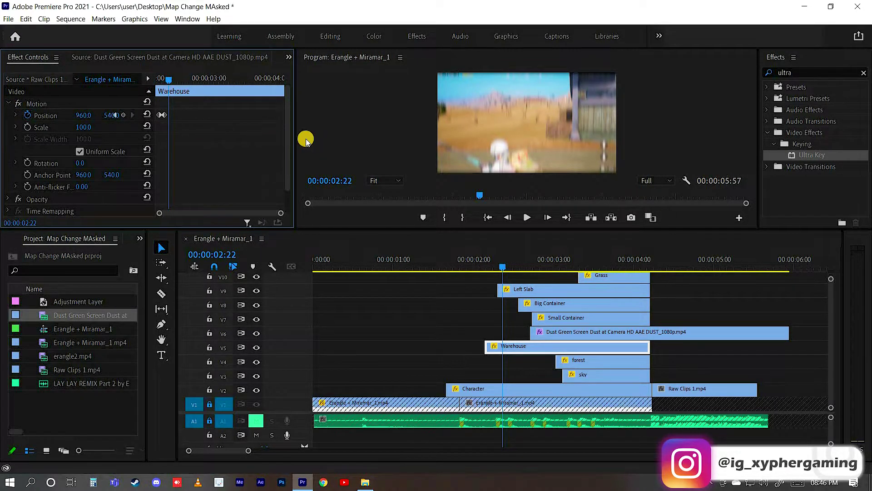
pyautogui.moveTo(386, 145); pyautogui.dragTo(387, 146)
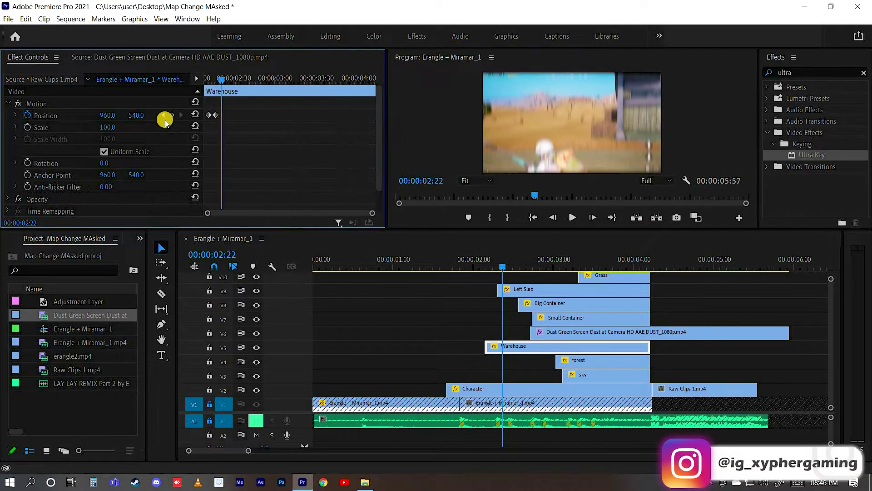
pyautogui.press('Left')
pyautogui.press('Left')
pyautogui.press('Left')
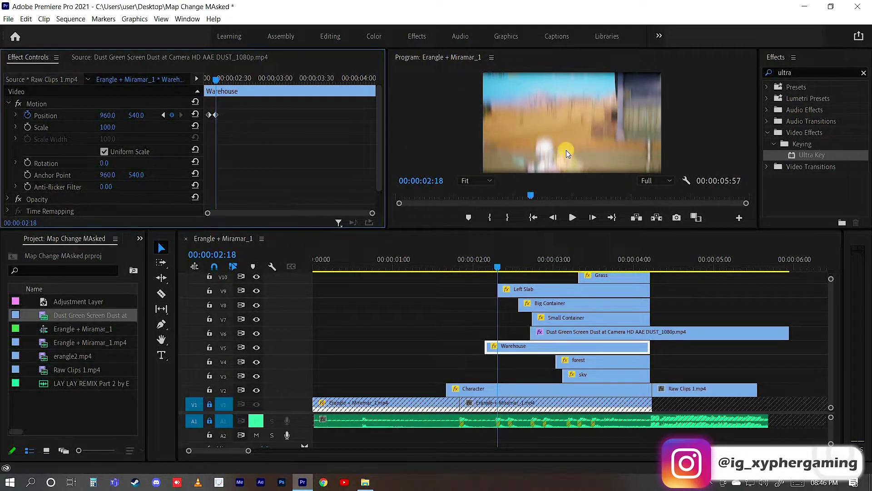
pyautogui.moveTo(563, 336)
pyautogui.mouseDown()
pyautogui.moveTo(532, 332)
pyautogui.moveTo(543, 340)
pyautogui.mouseUp()
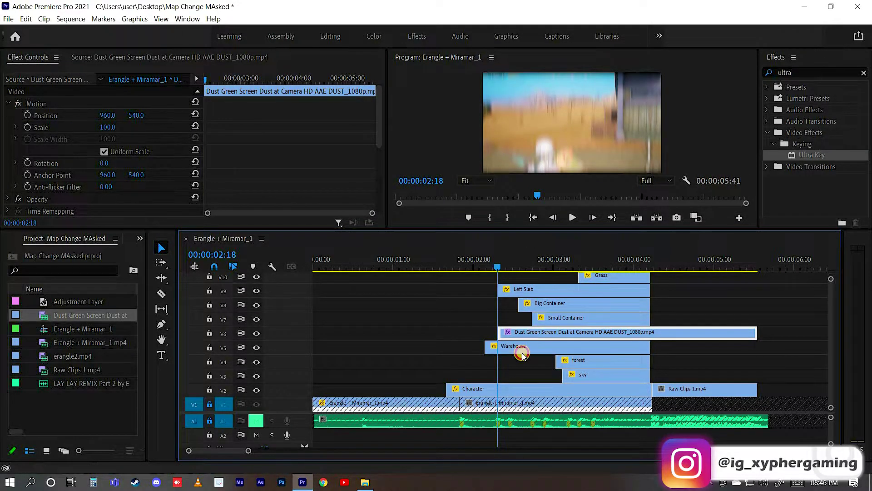
# - Keyframe the dust clip's Opacity from 100% down to 8% over 20 frames and scrub to preview
pyautogui.click(8, 104)
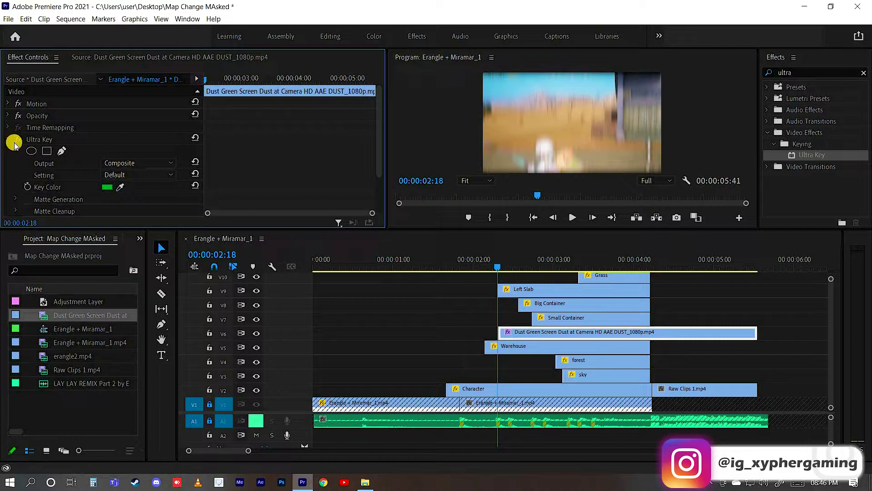
pyautogui.click(14, 142)
pyautogui.click(8, 115)
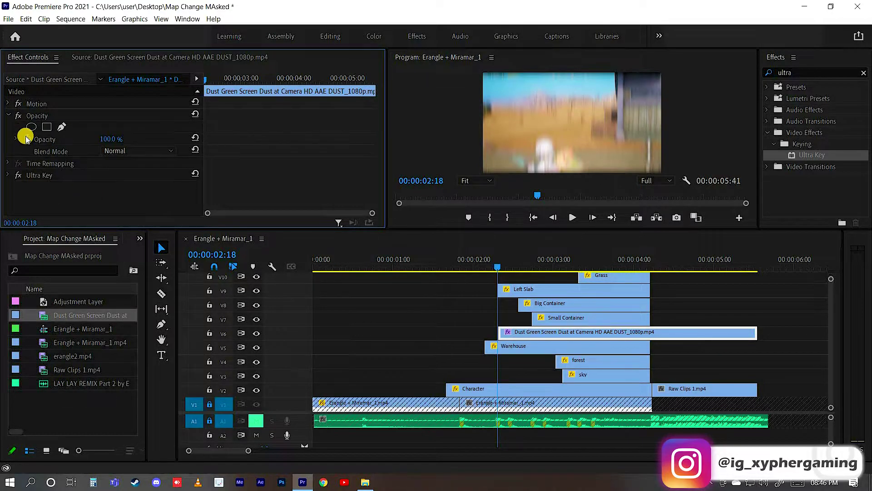
pyautogui.click(26, 138)
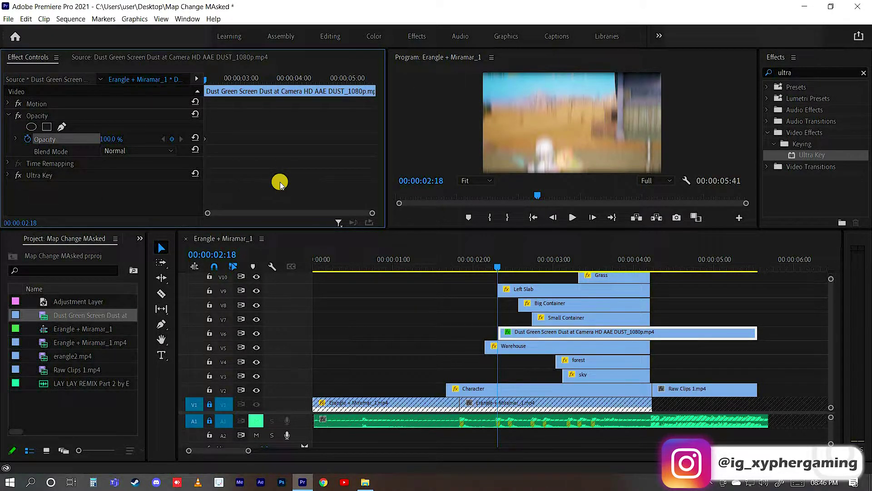
pyautogui.hotkey('shift', 'Right')
pyautogui.hotkey('shift', 'Right')
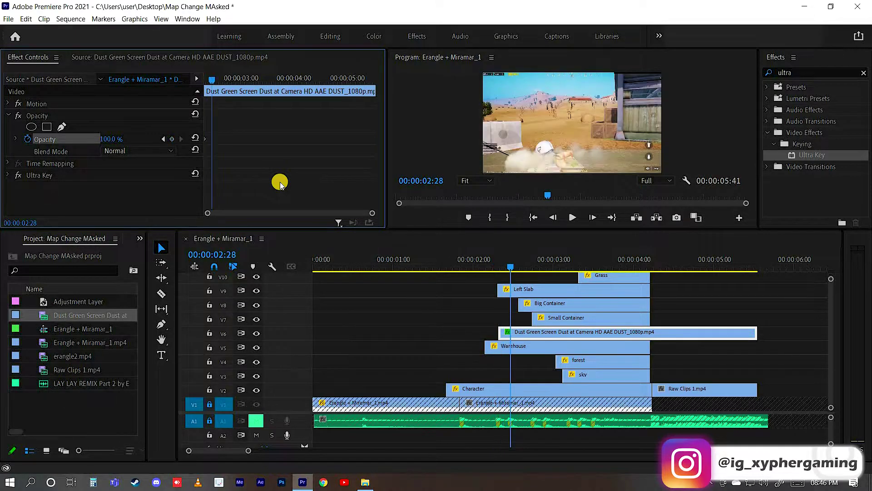
pyautogui.hotkey('shift', 'Right')
pyautogui.hotkey('shift', 'Right')
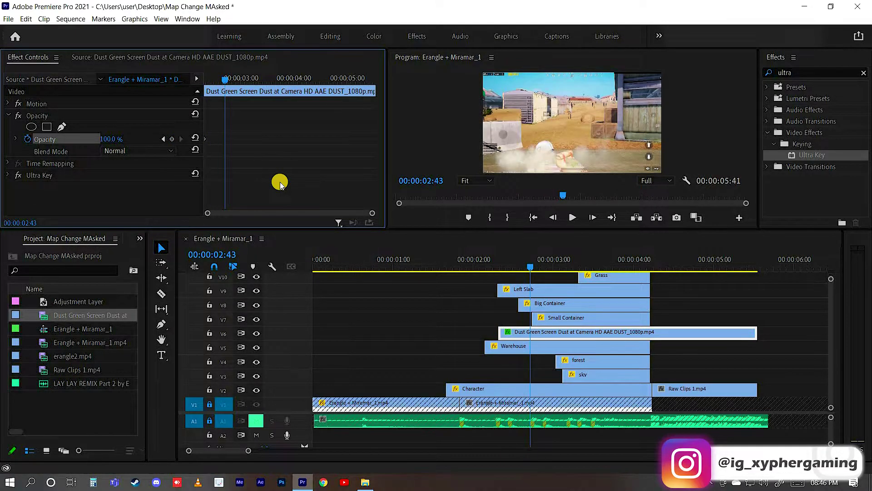
pyautogui.moveTo(110, 141); pyautogui.dragTo(7, 159)
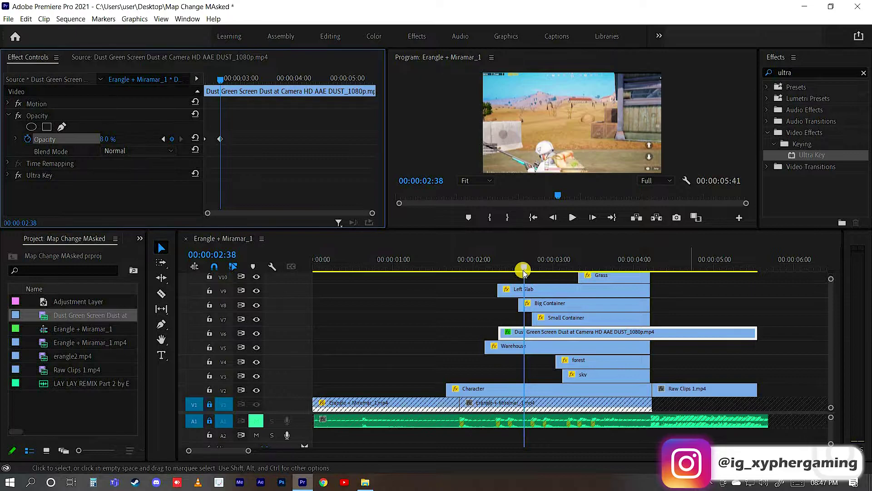
pyautogui.moveTo(483, 271); pyautogui.dragTo(518, 267)
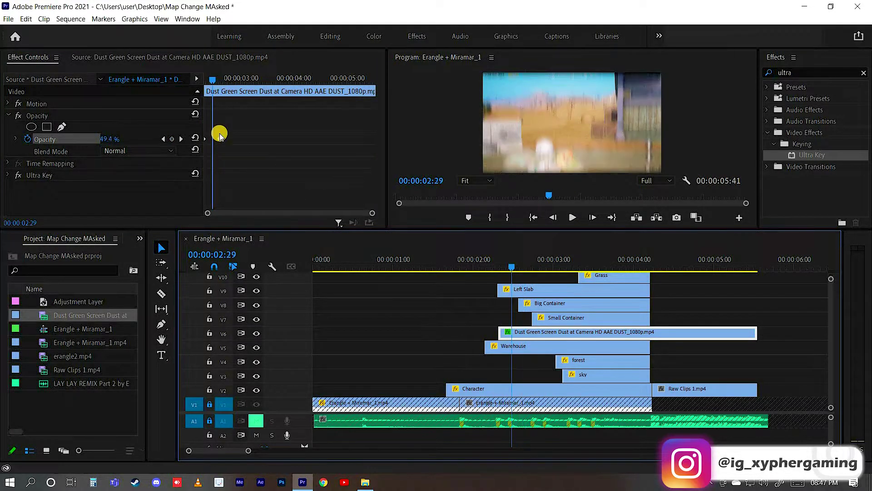
pyautogui.moveTo(548, 273); pyautogui.dragTo(503, 267)
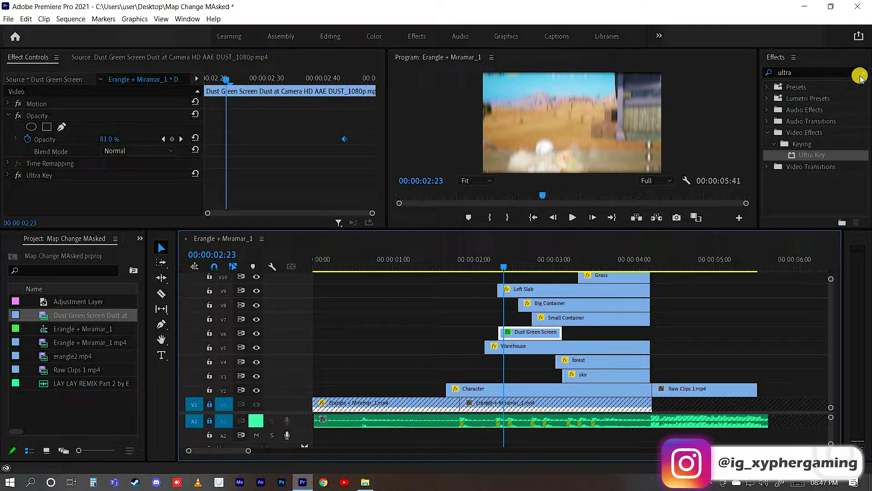
# - Apply Tint to the Dust Green Screen clip and map white to the sandy ground colour at 00:00:02:00
pyautogui.doubleClick(832, 73)
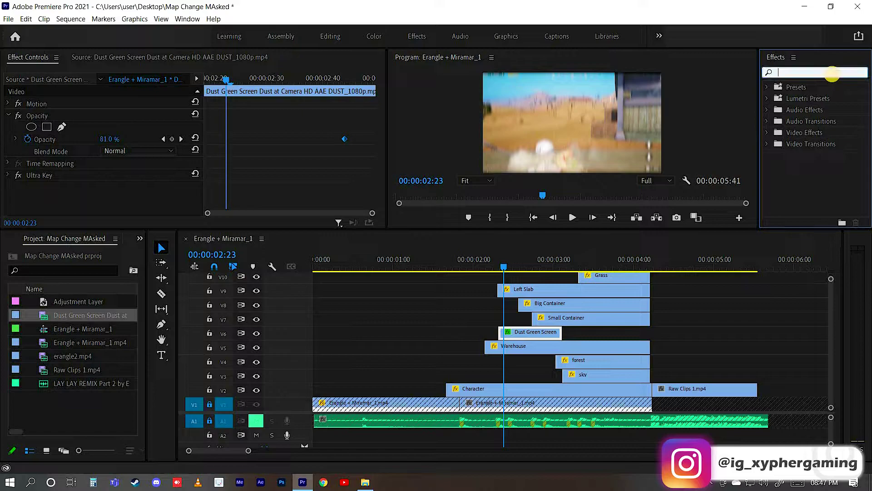
pyautogui.write('tint')
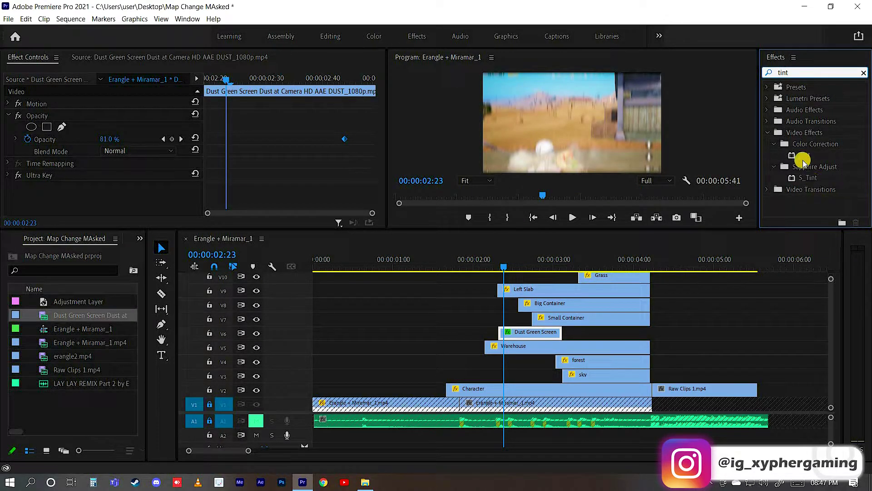
pyautogui.moveTo(502, 318); pyautogui.dragTo(511, 332)
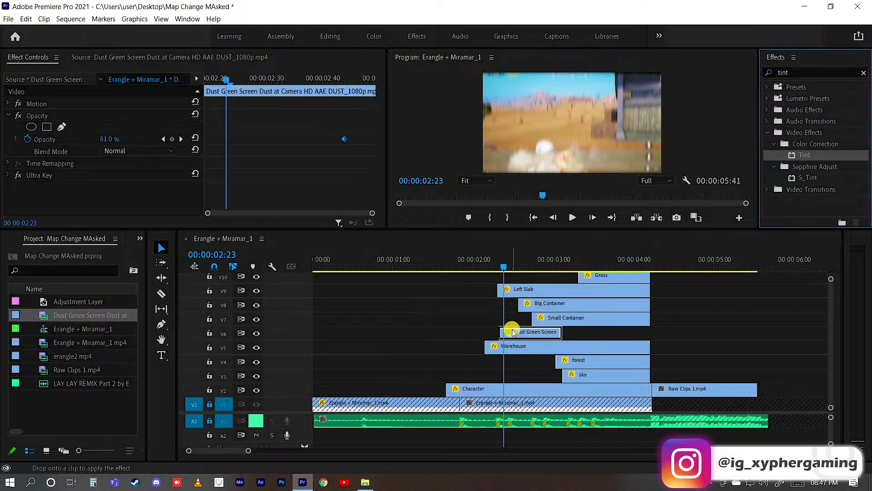
pyautogui.scroll(-2, 91, 186)
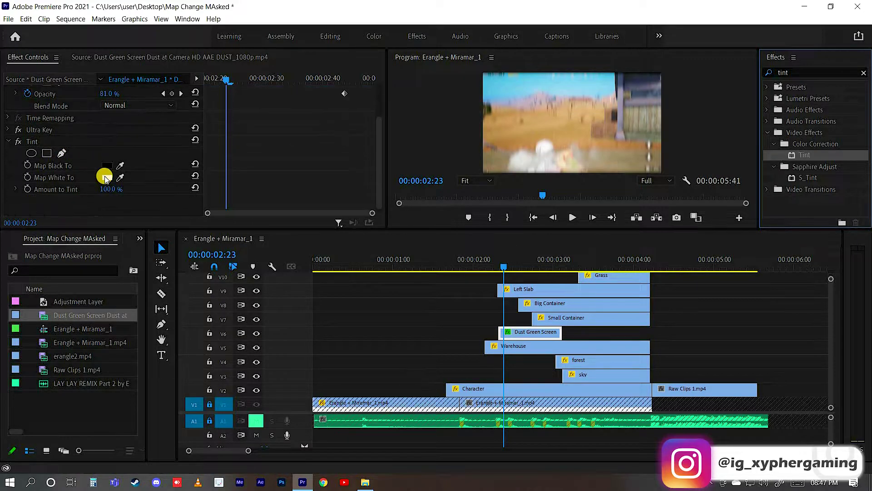
pyautogui.click(474, 272)
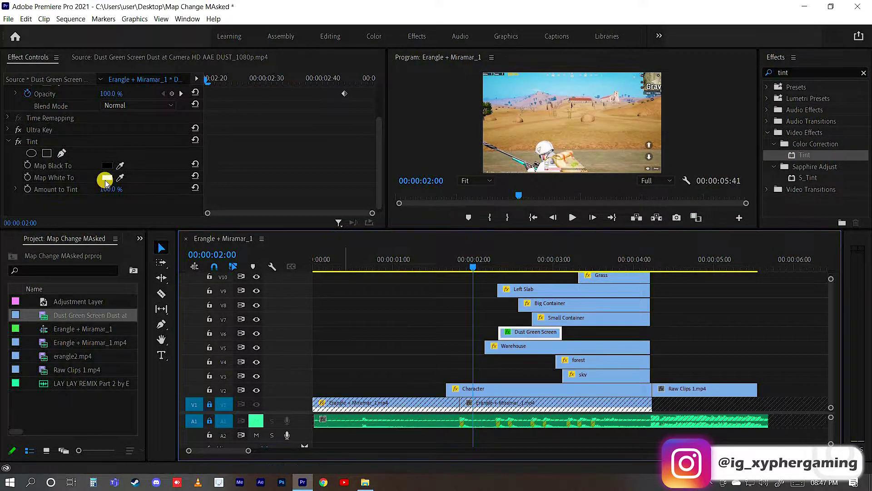
pyautogui.moveTo(236, 177); pyautogui.dragTo(547, 137)
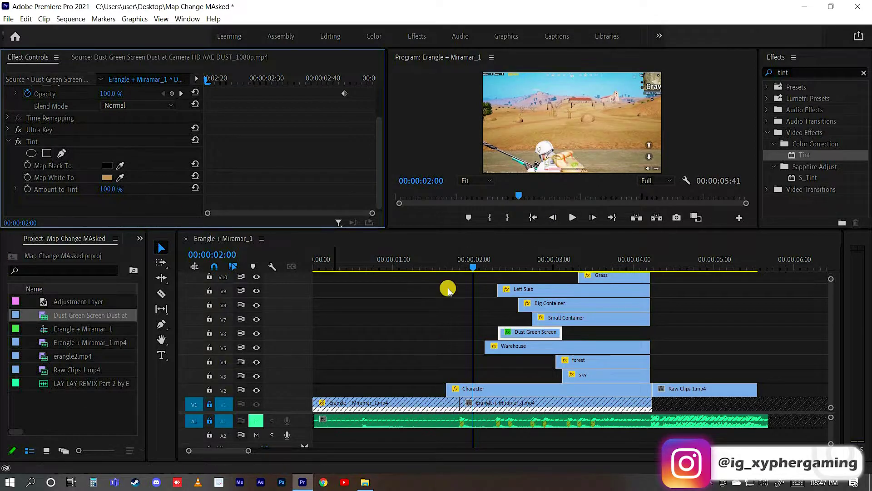
pyautogui.moveTo(513, 263); pyautogui.dragTo(512, 265)
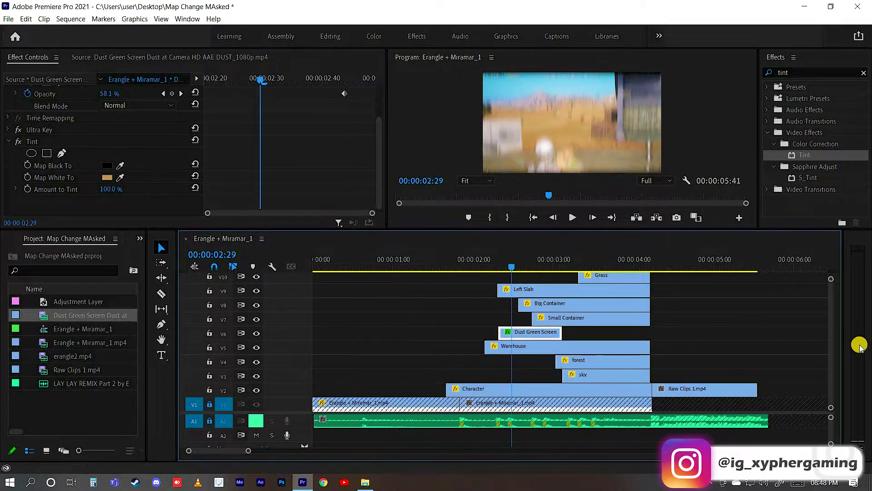
pyautogui.scroll(3, 831, 326)
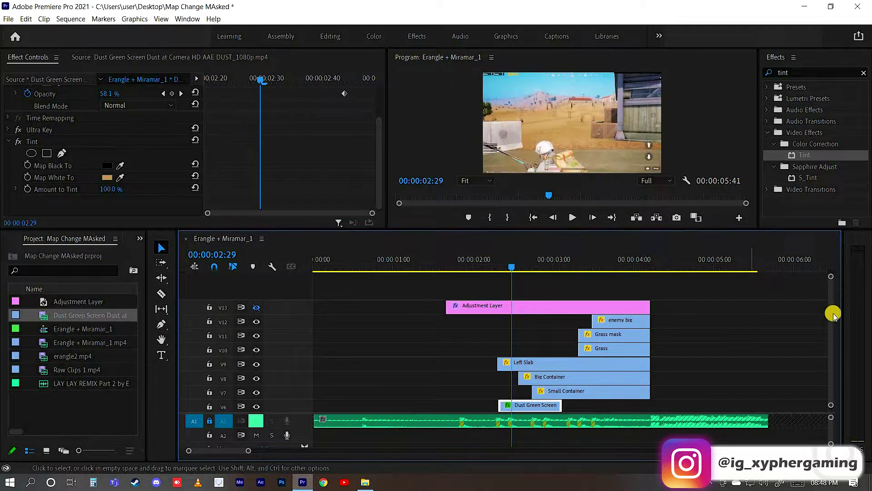
pyautogui.scroll(-3, 627, 376)
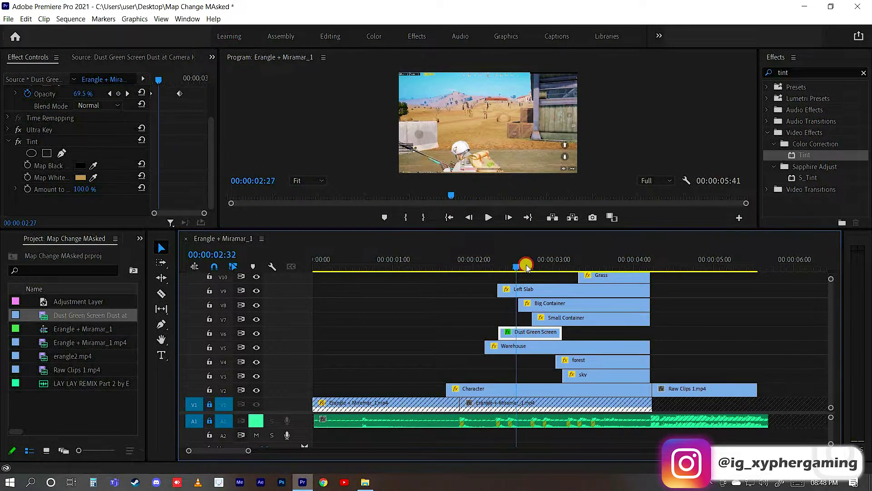
pyautogui.moveTo(523, 264); pyautogui.dragTo(504, 266)
pyautogui.press('Left')
pyautogui.press('Left')
pyautogui.press('Left')
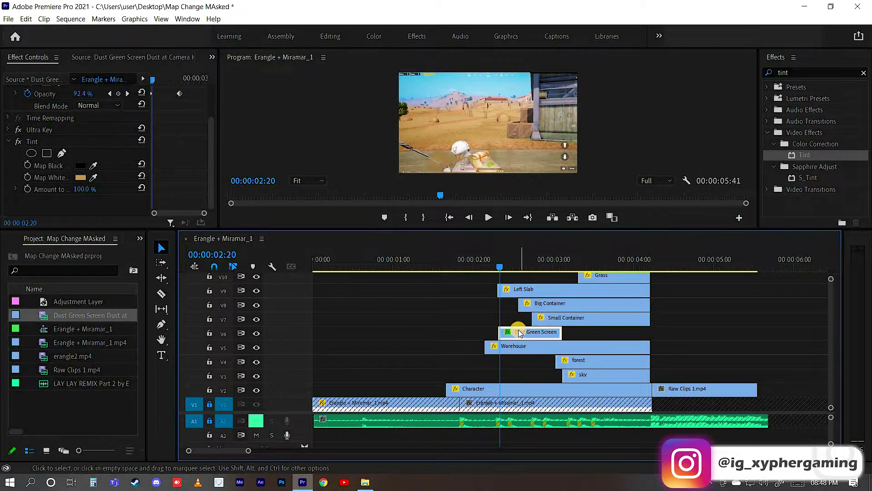
# - Place the dust overlay at 2106, 256, scale it 136 wide by 96 high, rotate 4°, and preview
pyautogui.scroll(4, 13, 111)
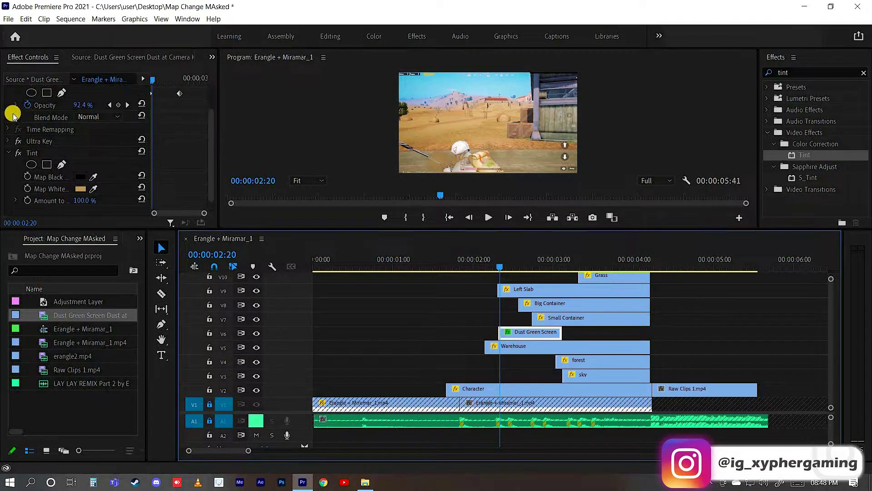
pyautogui.click(7, 106)
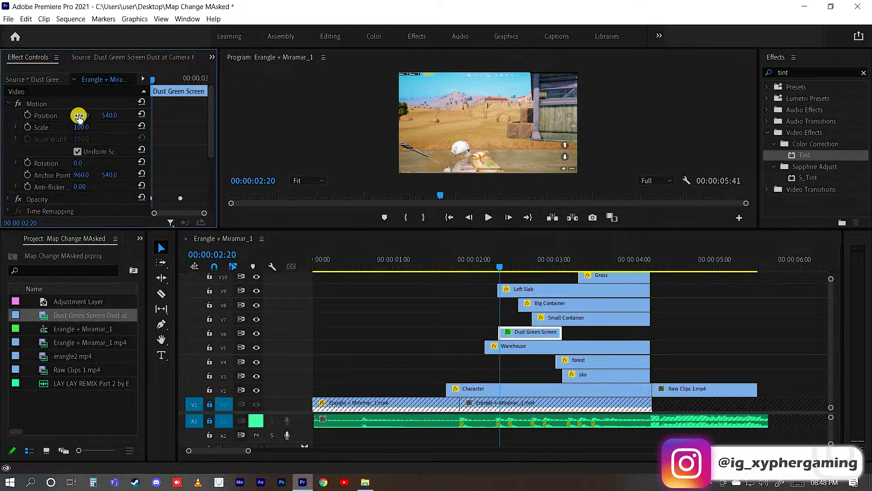
pyautogui.moveTo(265, 111); pyautogui.dragTo(335, 111)
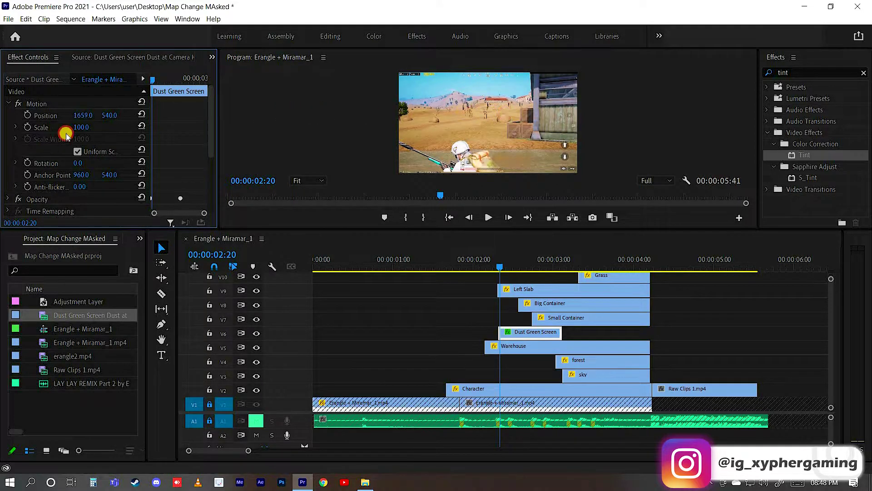
pyautogui.moveTo(111, 116)
pyautogui.mouseDown()
pyautogui.moveTo(77, 116)
pyautogui.moveTo(96, 127)
pyautogui.moveTo(109, 114)
pyautogui.moveTo(101, 111)
pyautogui.mouseUp()
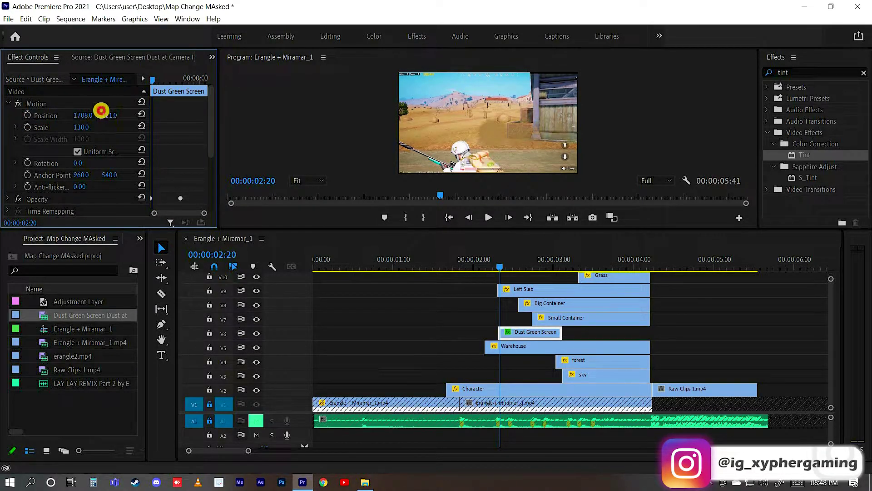
pyautogui.moveTo(240, 111)
pyautogui.mouseDown()
pyautogui.moveTo(71, 132)
pyautogui.moveTo(125, 116)
pyautogui.mouseUp()
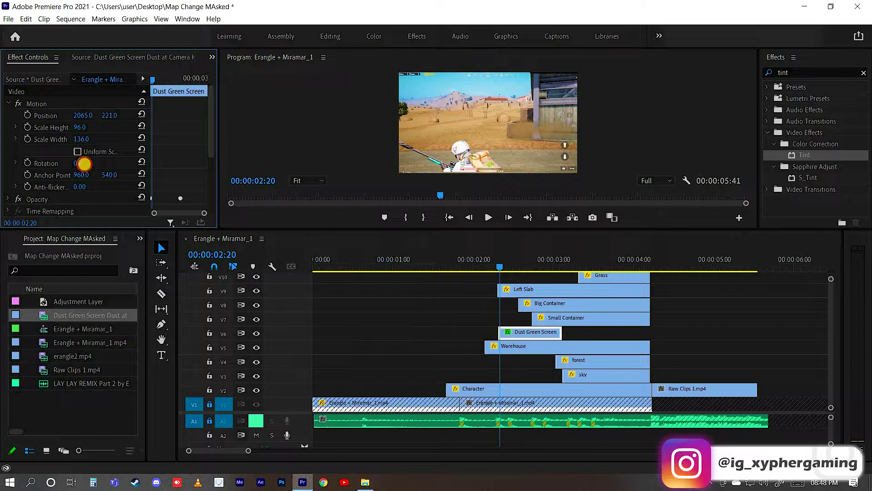
pyautogui.moveTo(93, 161); pyautogui.dragTo(88, 163)
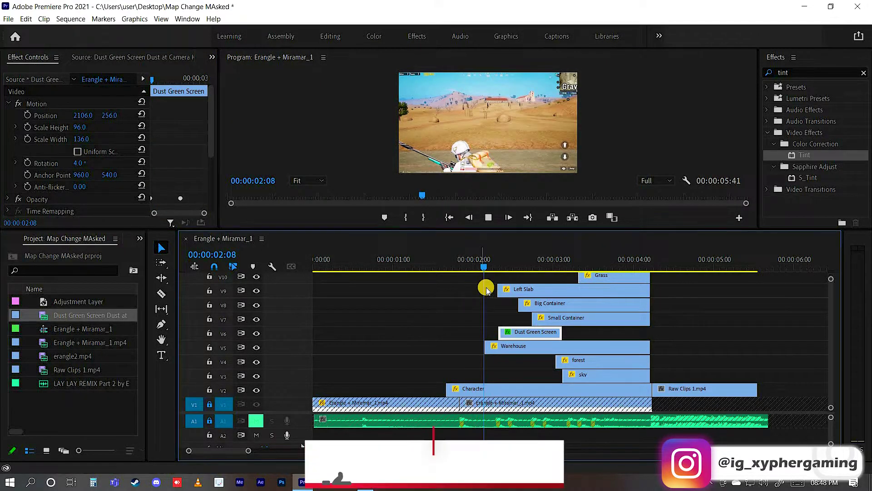
pyautogui.moveTo(500, 267)
pyautogui.mouseDown()
pyautogui.moveTo(525, 267)
pyautogui.moveTo(498, 271)
pyautogui.moveTo(510, 274)
pyautogui.mouseUp()
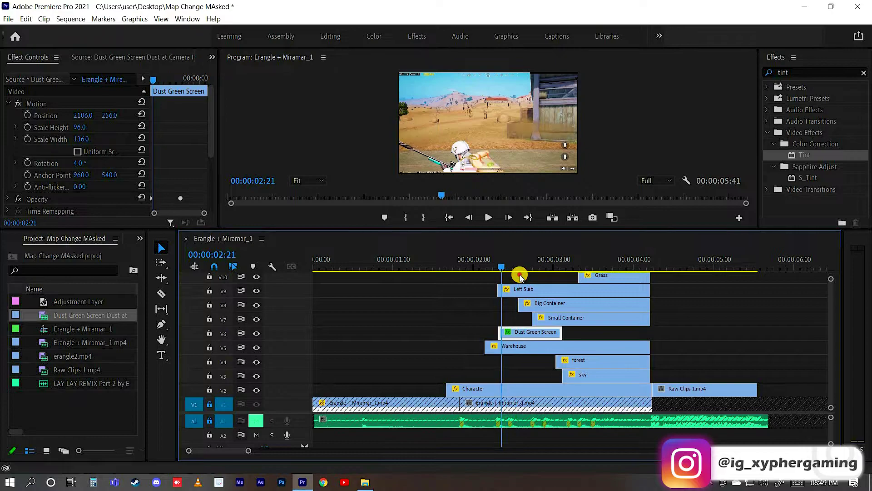
pyautogui.moveTo(510, 274); pyautogui.dragTo(520, 273)
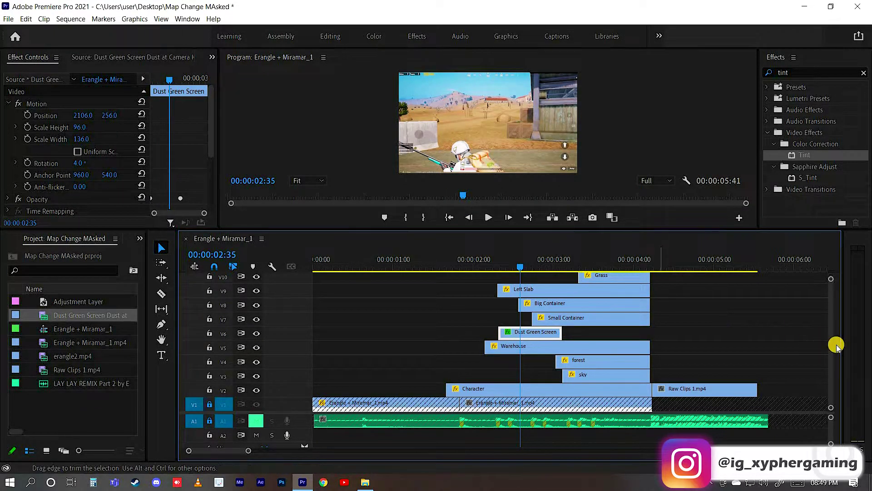
# - Duplicate the Dust Green Screen clip up onto track V10
pyautogui.scroll(3, 830, 349)
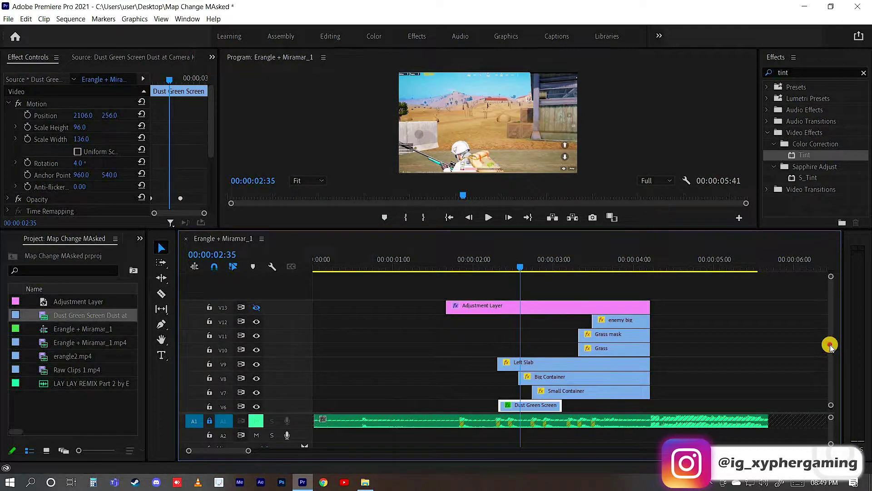
pyautogui.scroll(-3, 604, 364)
pyautogui.scroll(3, 667, 297)
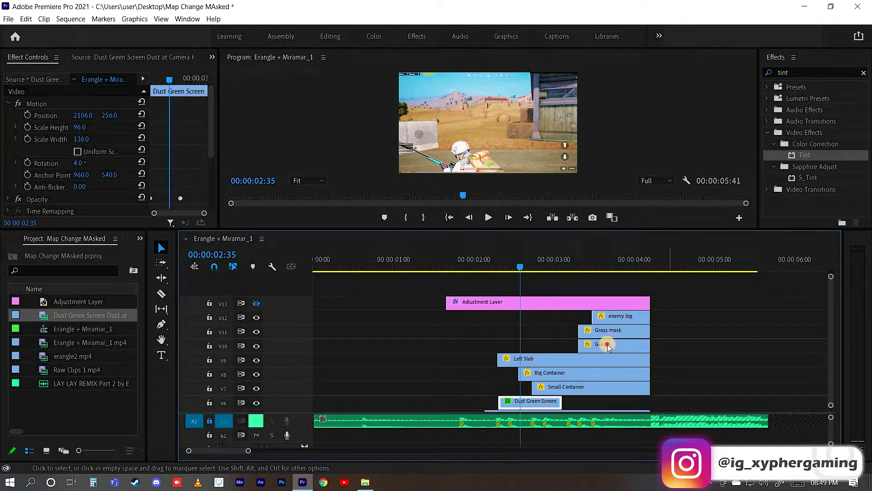
pyautogui.keyDown('shift'); pyautogui.click(613, 330); pyautogui.keyUp('shift')
pyautogui.scroll(-3, 771, 344)
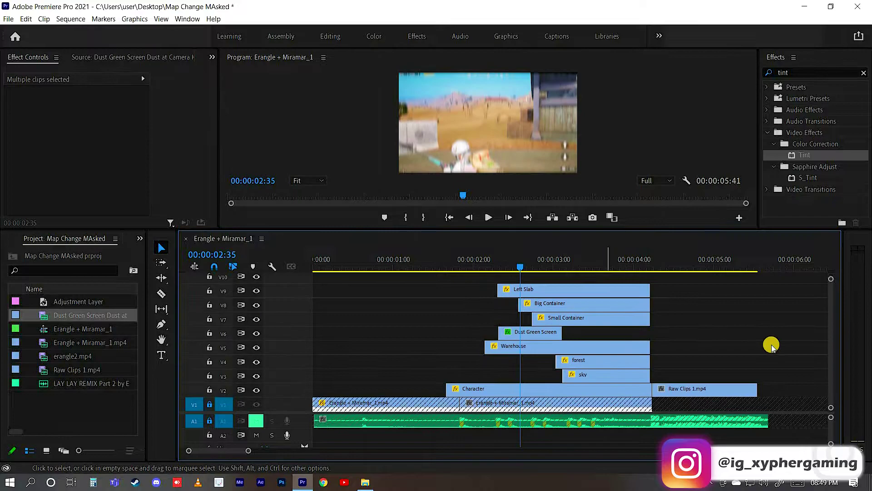
pyautogui.scroll(3, 545, 414)
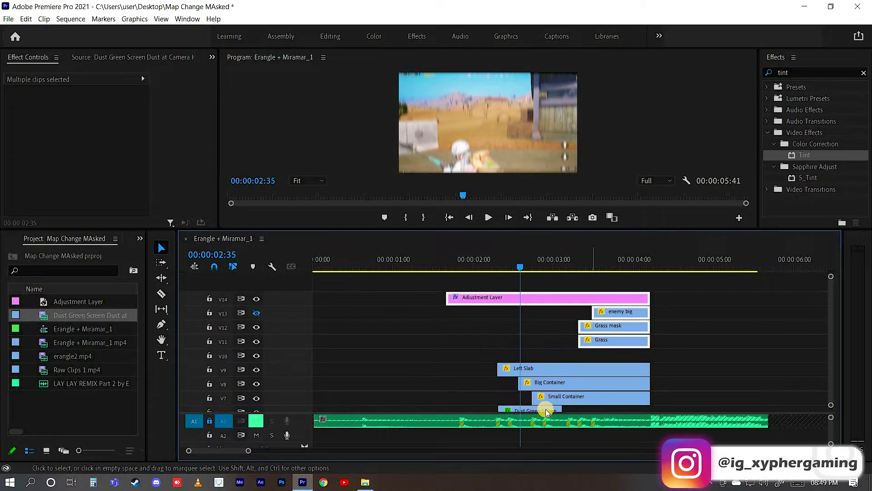
pyautogui.moveTo(547, 411); pyautogui.dragTo(522, 281)
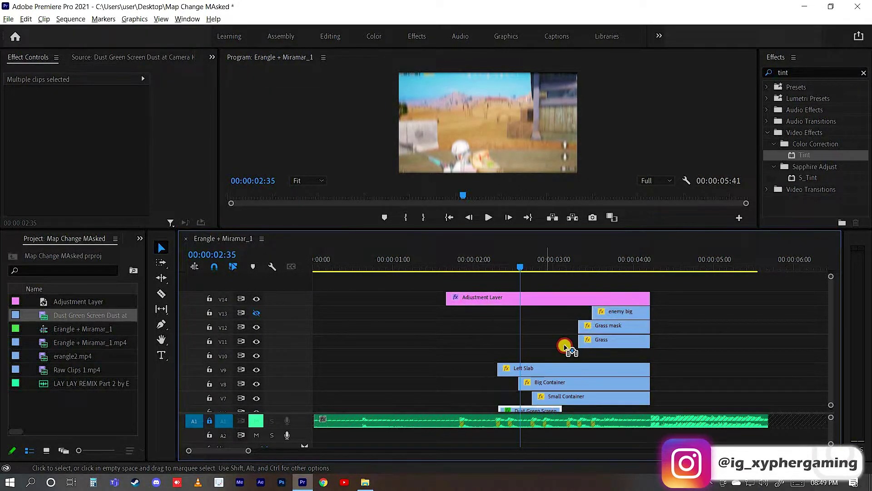
# - Align the copied dust clip's start to the playhead at 00:00:02:31
pyautogui.click(514, 272)
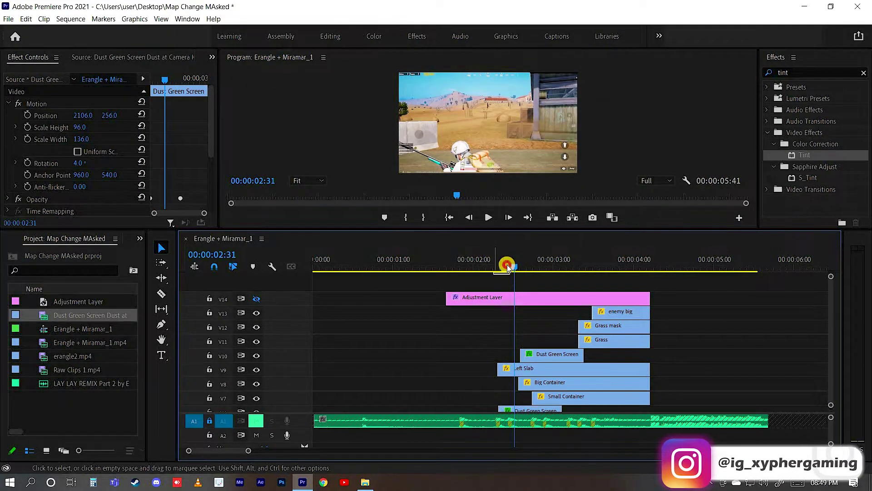
pyautogui.click(507, 274)
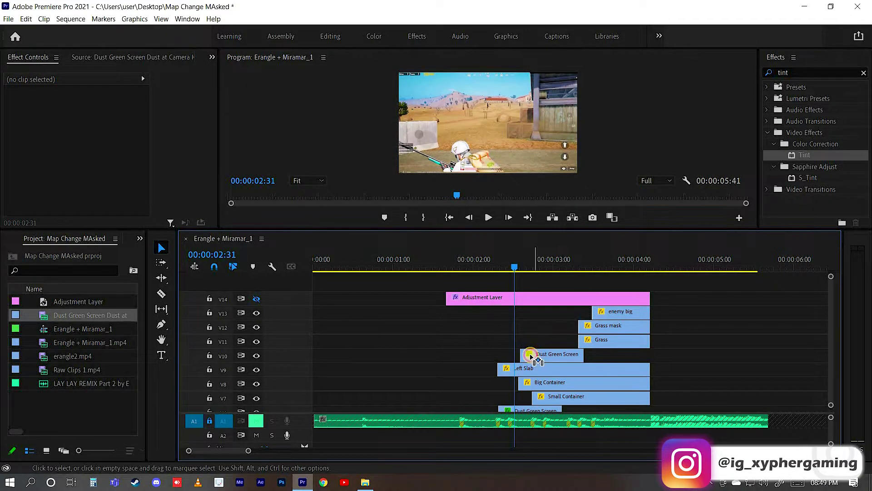
pyautogui.moveTo(537, 361); pyautogui.dragTo(532, 359)
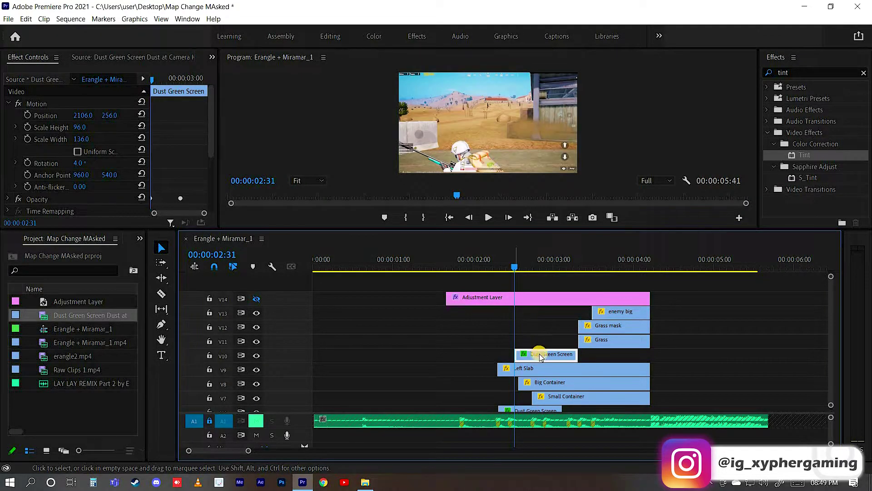
# - Reset the copy's position and scale to 100, then shift it left in the frame
pyautogui.click(141, 116)
pyautogui.click(142, 138)
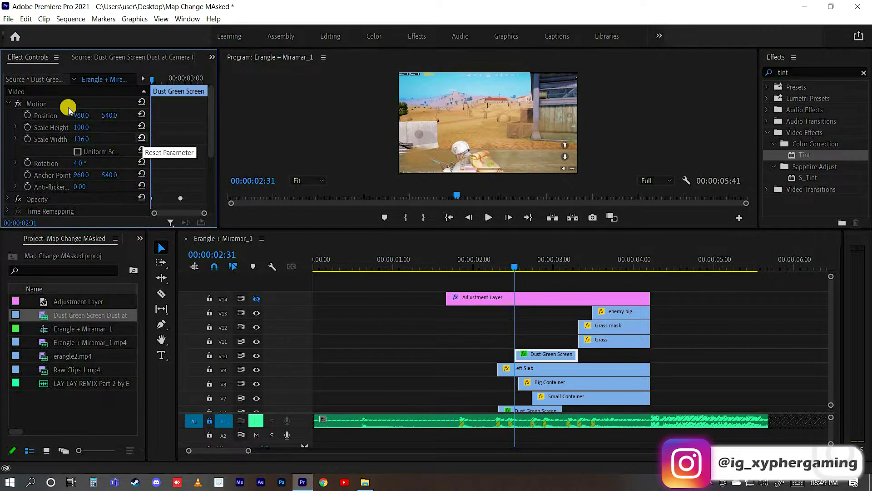
pyautogui.moveTo(81, 115); pyautogui.dragTo(37, 120)
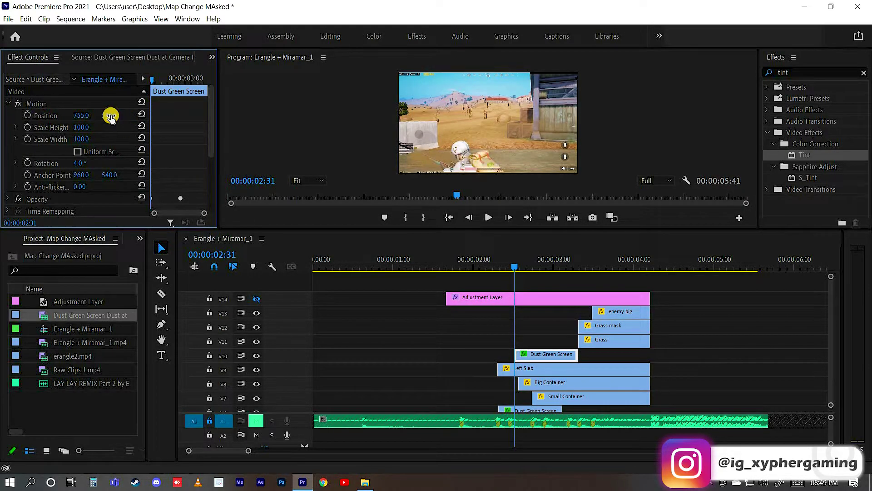
pyautogui.moveTo(110, 117); pyautogui.dragTo(130, 113)
pyautogui.moveTo(32, 121); pyautogui.dragTo(124, 134)
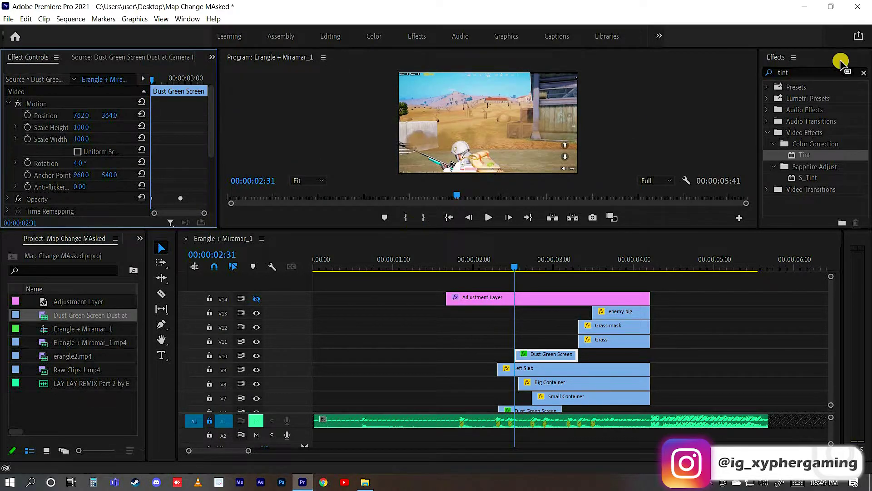
# - Search 'horizo' and apply Horizontal Flip to the dust overlay
pyautogui.click(660, 70)
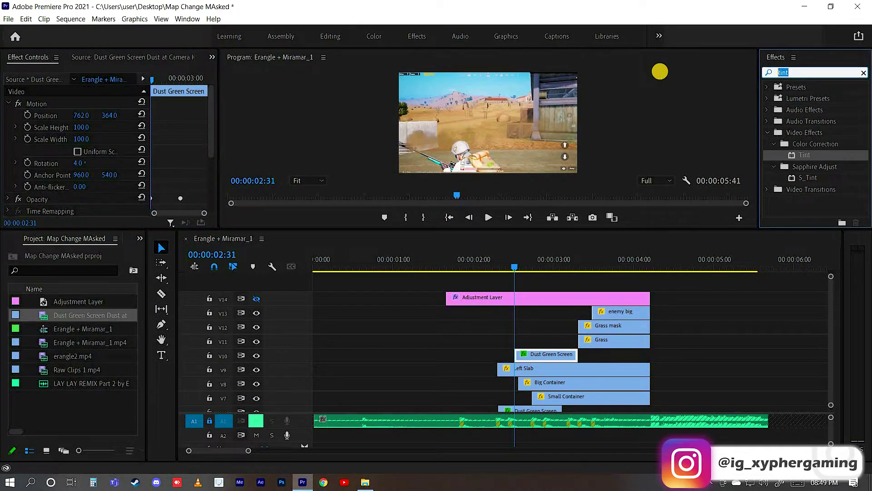
pyautogui.write('horizo')
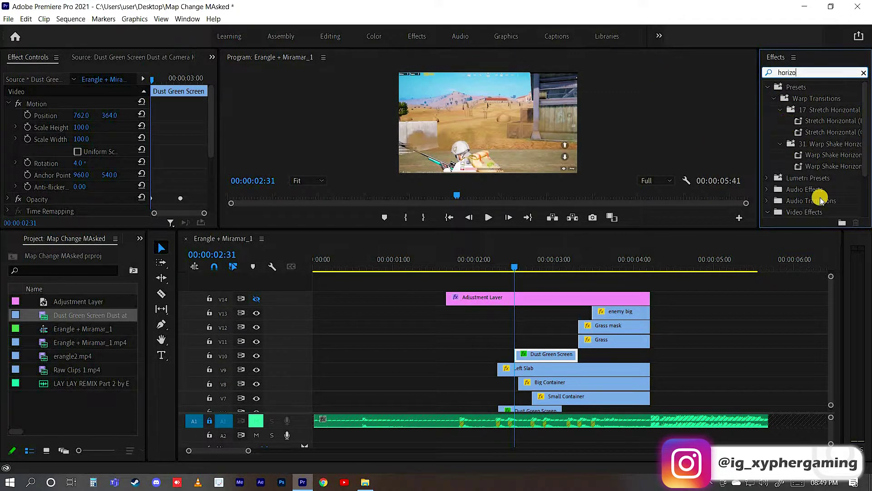
pyautogui.moveTo(545, 340); pyautogui.dragTo(550, 354)
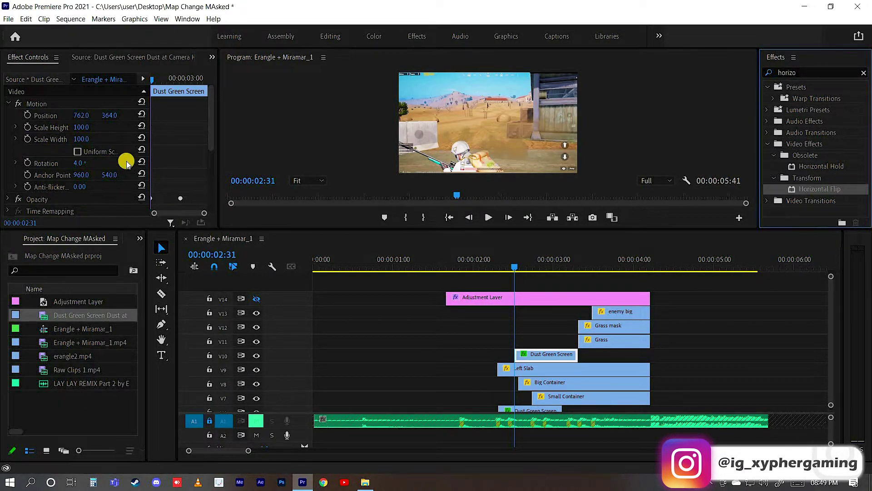
# - Set the mirrored dust overlay to position -104, 310 with -9° rotation
pyautogui.moveTo(76, 116); pyautogui.dragTo(123, 112)
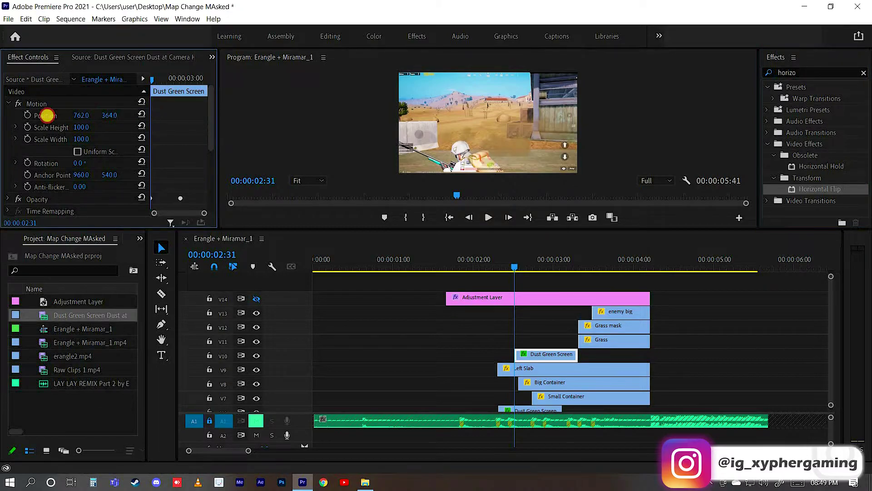
pyautogui.moveTo(46, 116)
pyautogui.mouseDown()
pyautogui.moveTo(107, 127)
pyautogui.moveTo(75, 167)
pyautogui.moveTo(82, 142)
pyautogui.mouseUp()
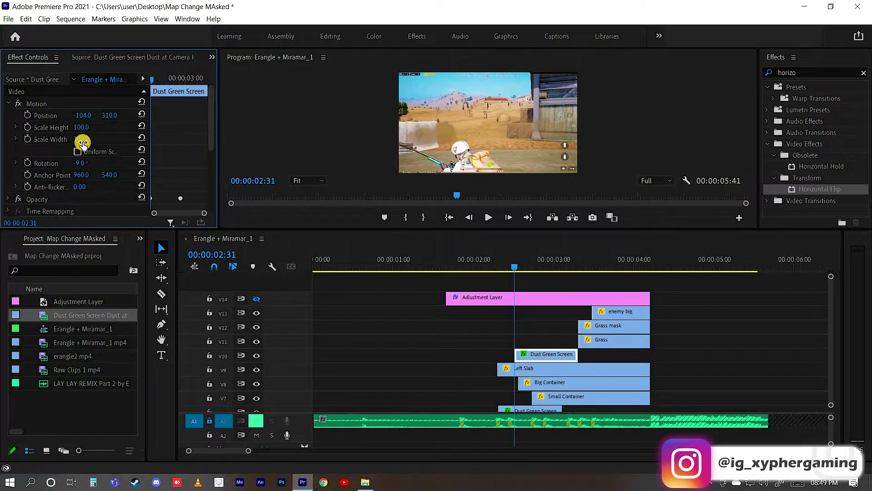
pyautogui.click(517, 265)
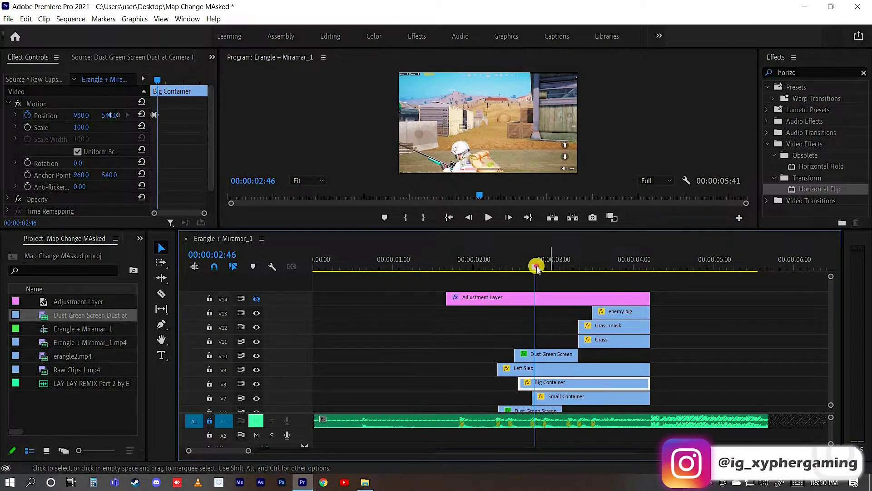
# - Scrub and play the transition between 02:04 and 03:40 to check the dust overlay
pyautogui.moveTo(536, 267)
pyautogui.mouseDown()
pyautogui.moveTo(583, 270)
pyautogui.moveTo(489, 277)
pyautogui.mouseUp()
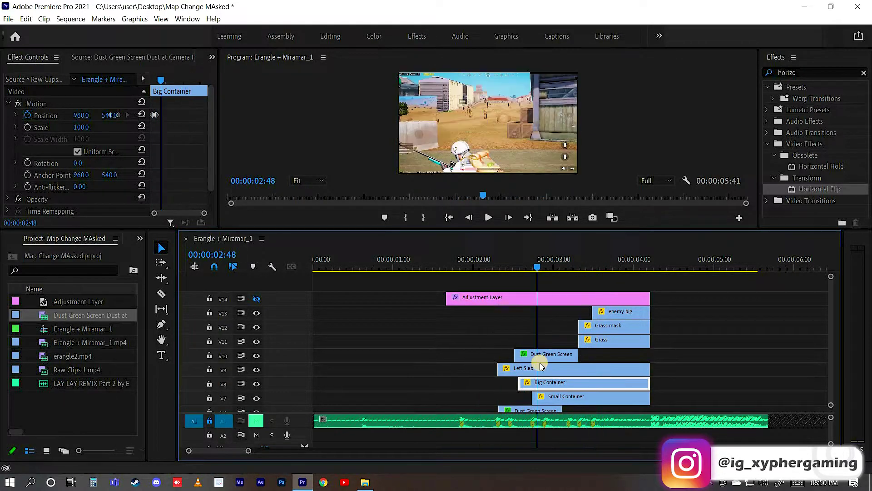
pyautogui.moveTo(489, 277)
pyautogui.mouseDown()
pyautogui.moveTo(559, 277)
pyautogui.moveTo(491, 268)
pyautogui.moveTo(559, 264)
pyautogui.mouseUp()
pyautogui.press('space')
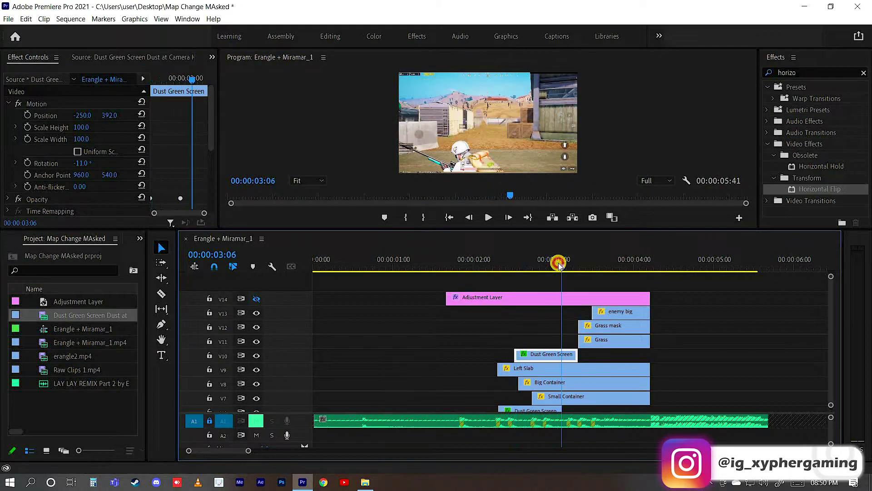
pyautogui.click(608, 265)
pyautogui.moveTo(588, 264); pyautogui.dragTo(626, 266)
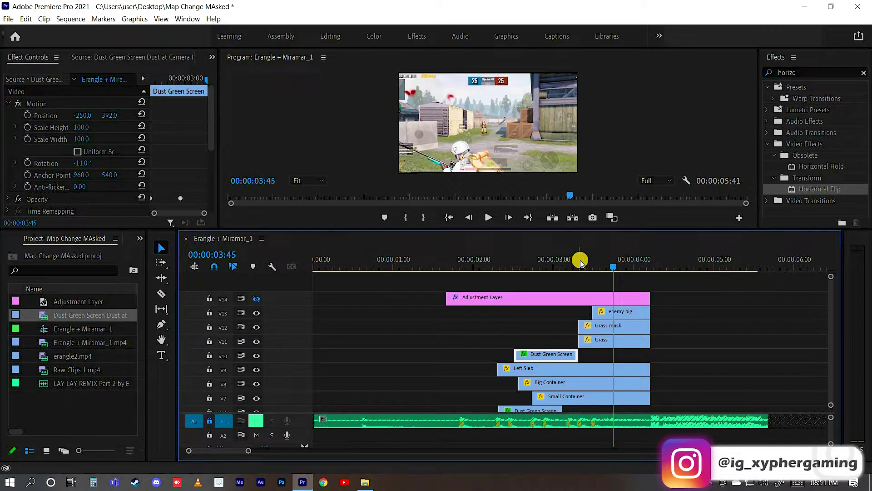
pyautogui.moveTo(505, 265); pyautogui.dragTo(478, 265)
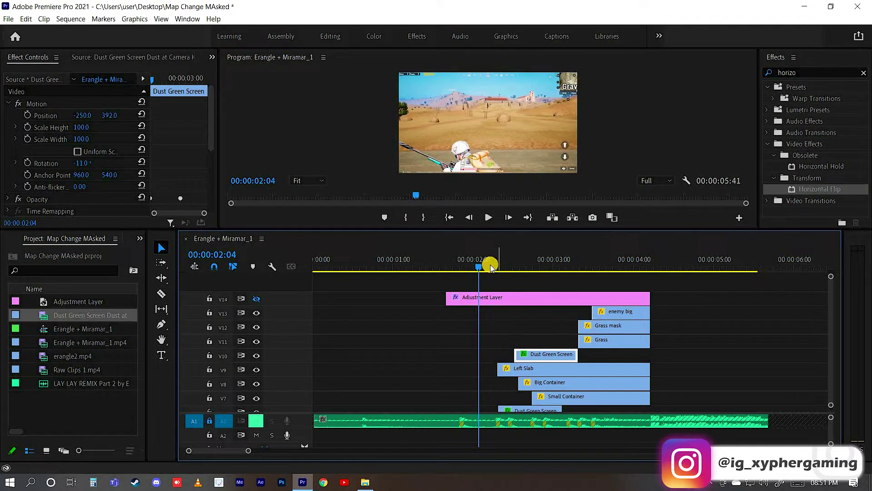
pyautogui.moveTo(415, 269); pyautogui.dragTo(391, 354)
pyautogui.press('space')
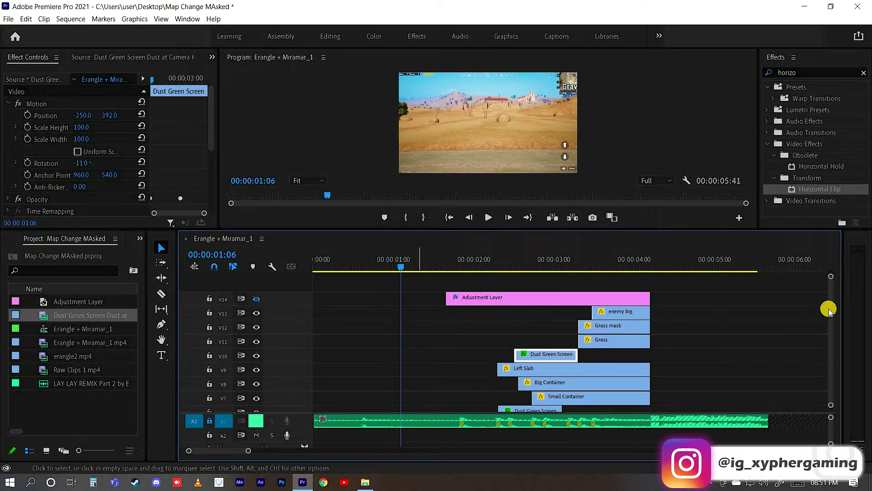
pyautogui.moveTo(831, 311); pyautogui.dragTo(834, 344)
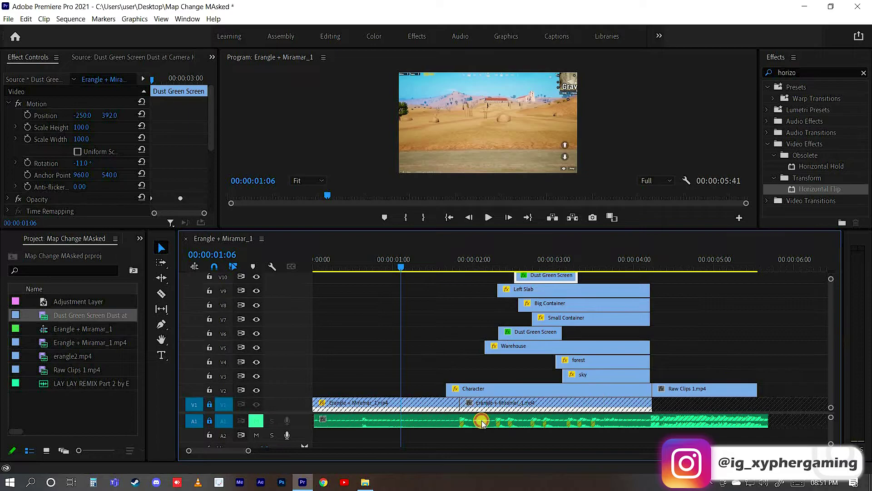
pyautogui.moveTo(415, 267); pyautogui.dragTo(689, 297)
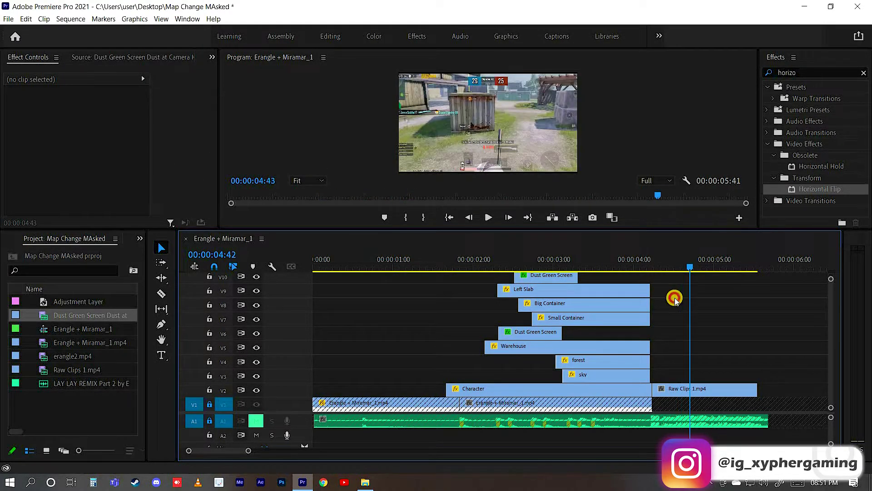
pyautogui.moveTo(689, 298); pyautogui.dragTo(578, 364)
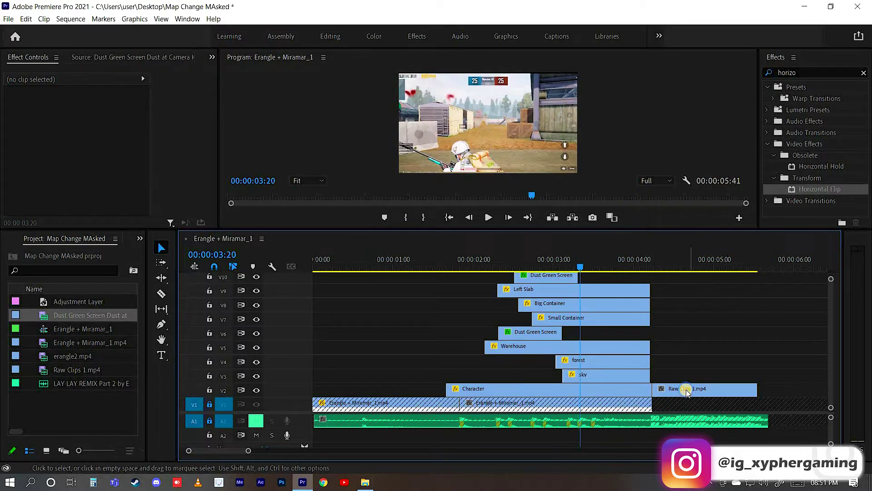
pyautogui.rightClick(691, 389)
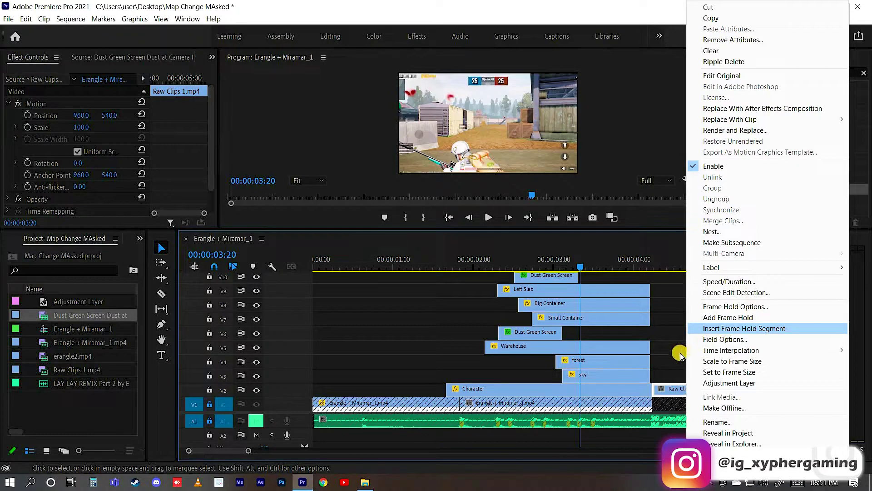
pyautogui.click(532, 389)
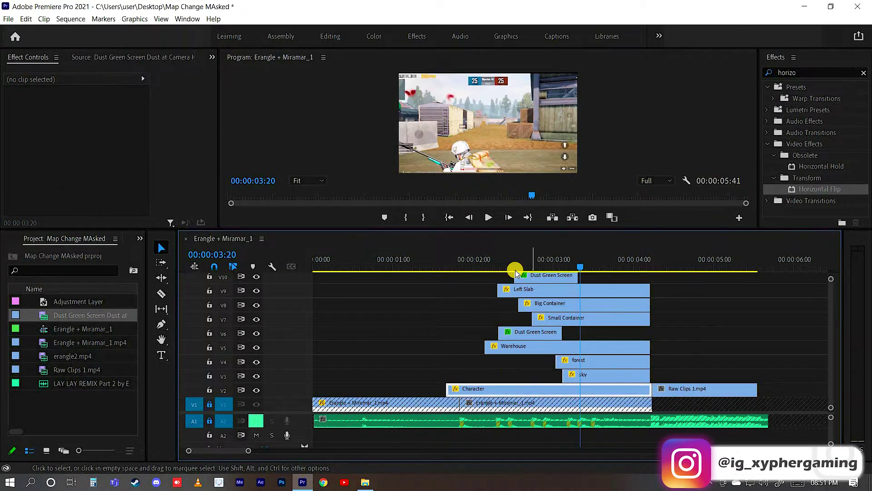
pyautogui.moveTo(516, 271)
pyautogui.mouseDown()
pyautogui.moveTo(498, 263)
pyautogui.moveTo(524, 267)
pyautogui.moveTo(496, 286)
pyautogui.mouseUp()
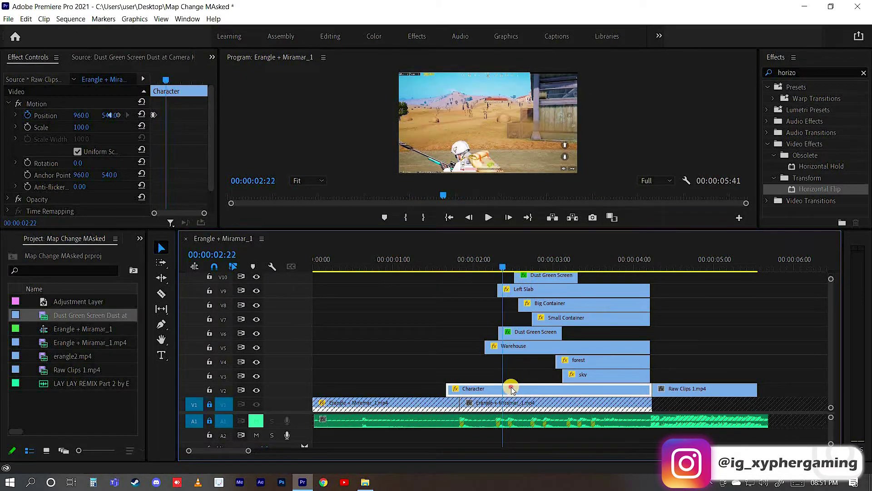
pyautogui.moveTo(483, 271); pyautogui.dragTo(467, 269)
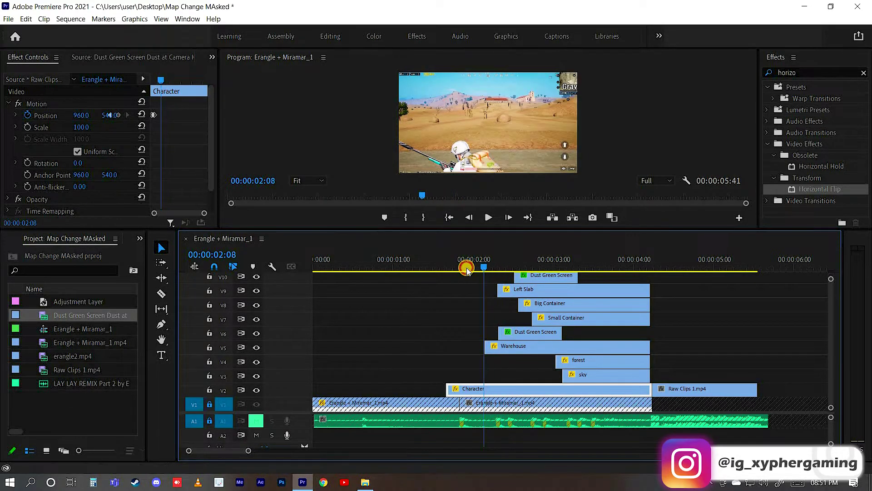
pyautogui.moveTo(528, 264); pyautogui.dragTo(525, 263)
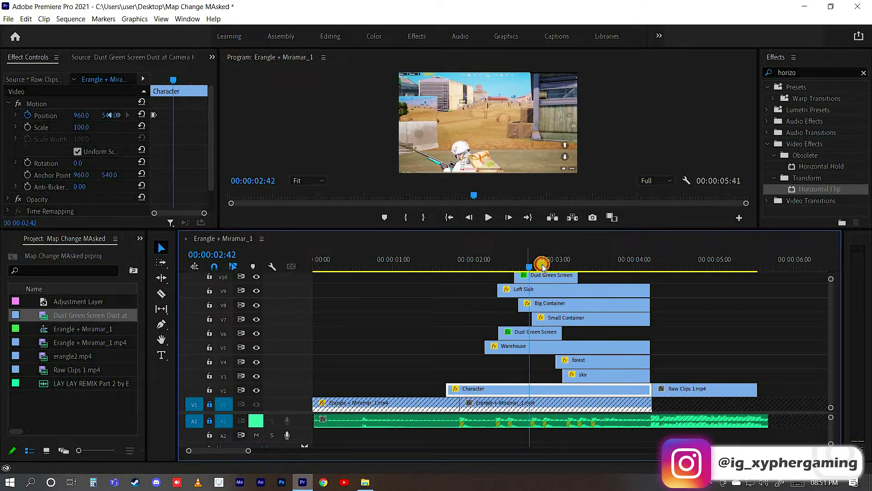
pyautogui.moveTo(565, 263); pyautogui.dragTo(581, 263)
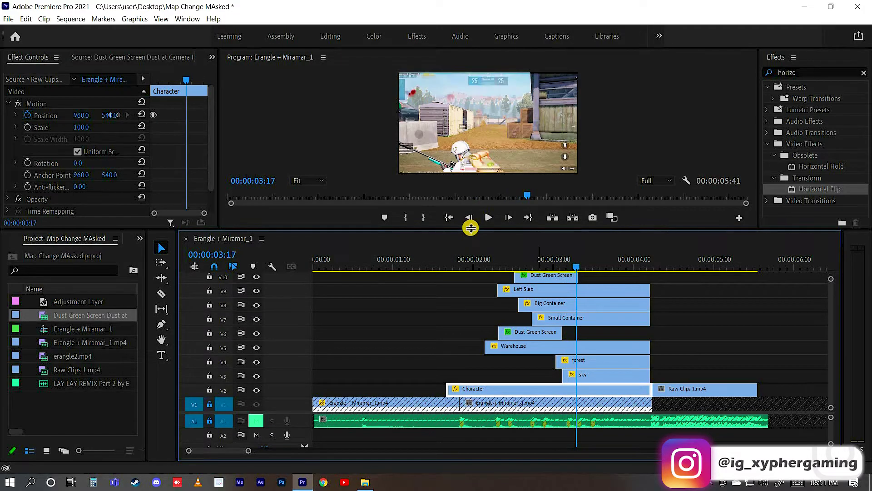
# - Enlarge the Program monitor and play the finished transition from 01:40
pyautogui.moveTo(437, 229); pyautogui.dragTo(436, 300)
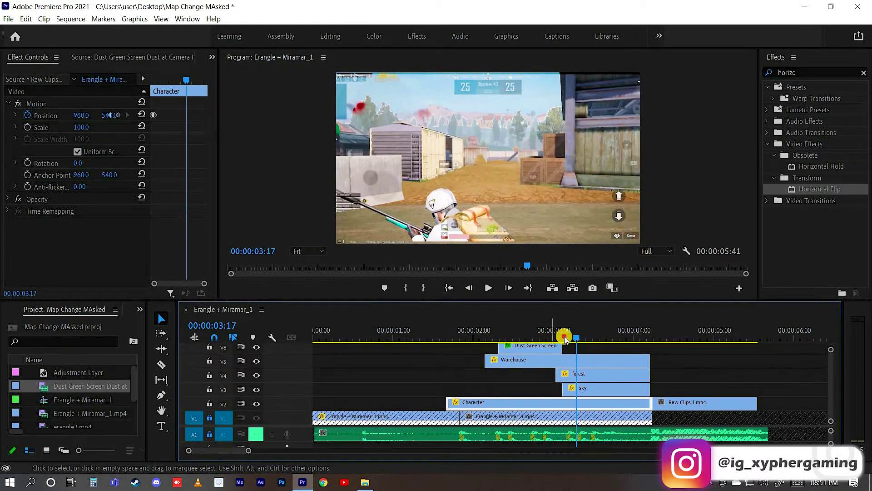
pyautogui.moveTo(568, 336)
pyautogui.mouseDown()
pyautogui.moveTo(622, 335)
pyautogui.moveTo(444, 336)
pyautogui.mouseUp()
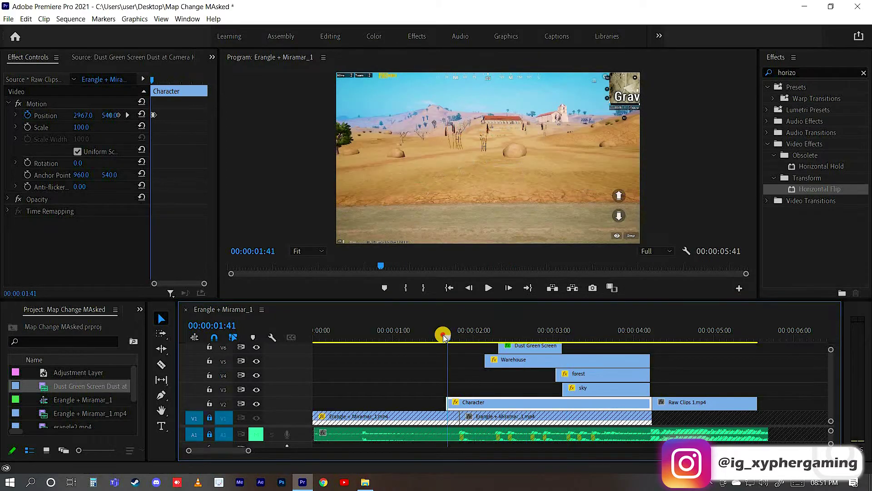
pyautogui.press('space')
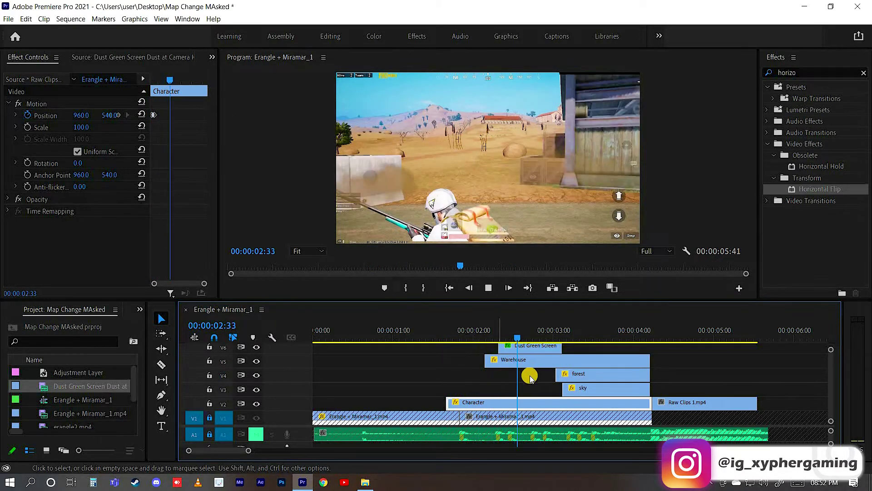
pyautogui.click(447, 337)
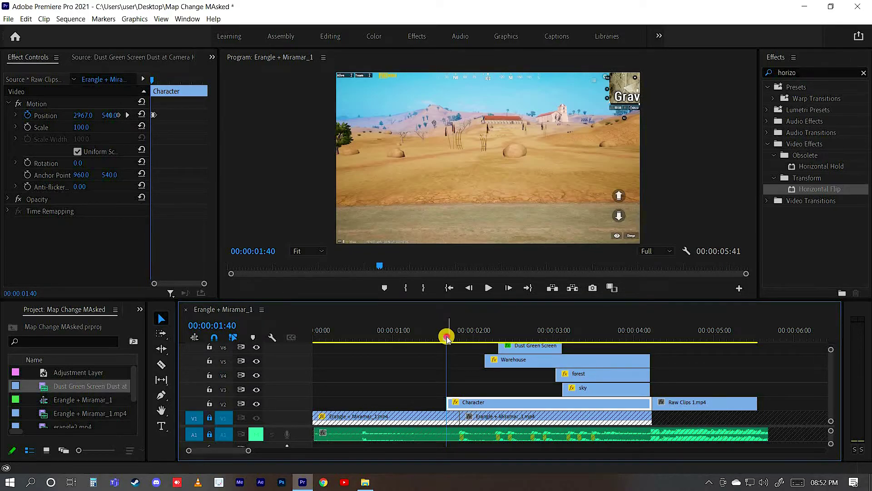
pyautogui.click(441, 340)
pyautogui.press('space')
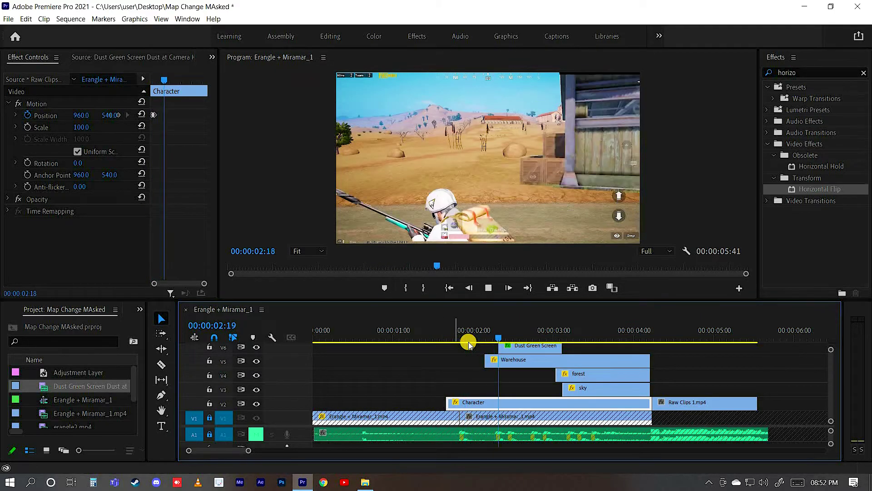